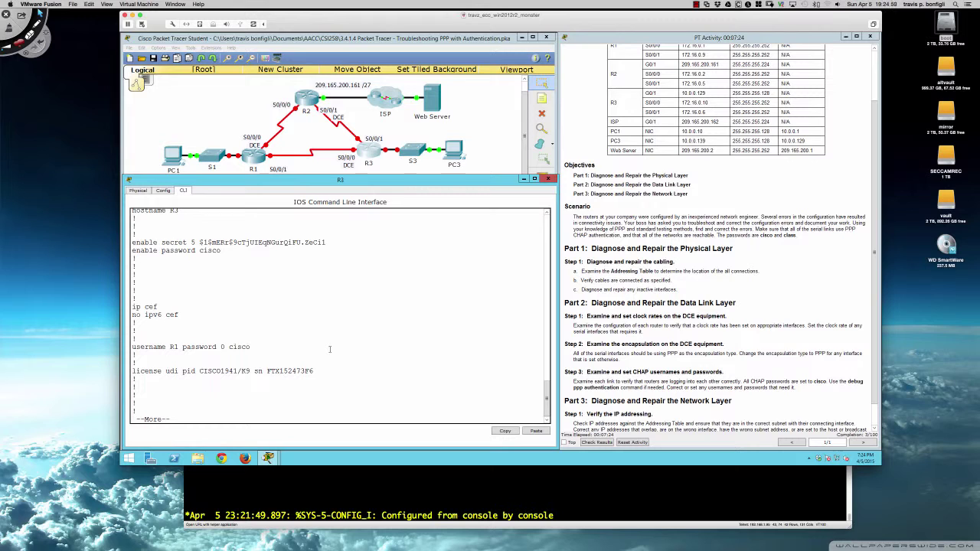
Page through R3's running config and highlight the shutdown lines on Serial0/0/0 and Serial0/0/1
key(Return)
key(Return)
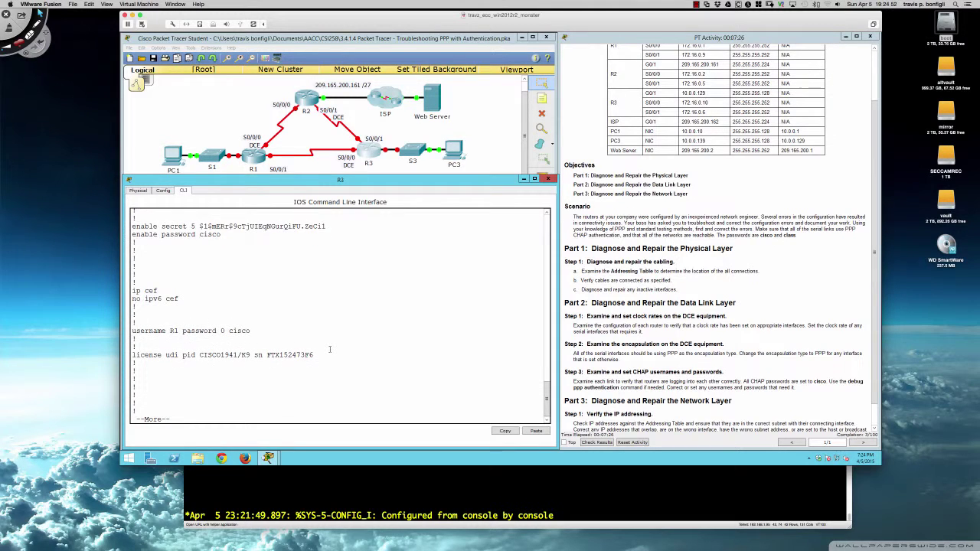
key(space)
key(space)
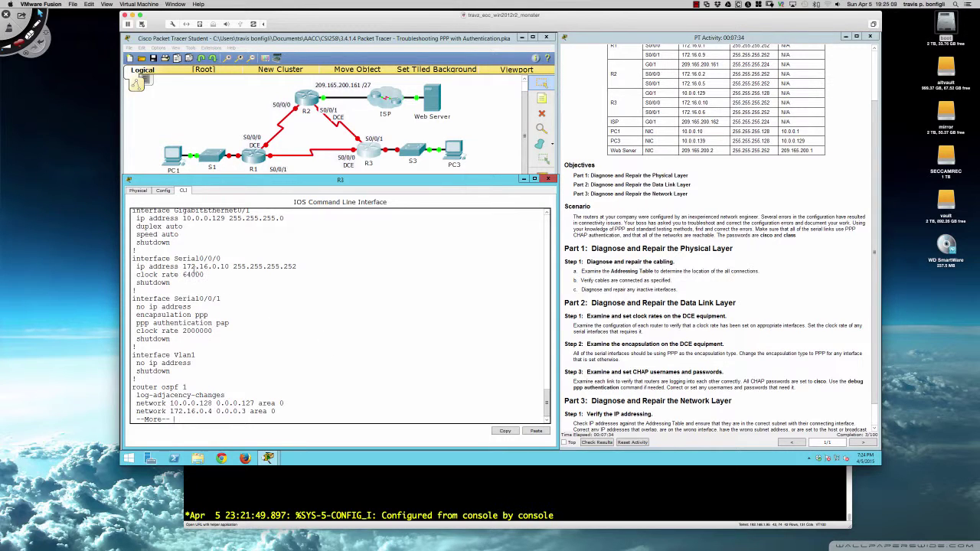
double_click(139, 283)
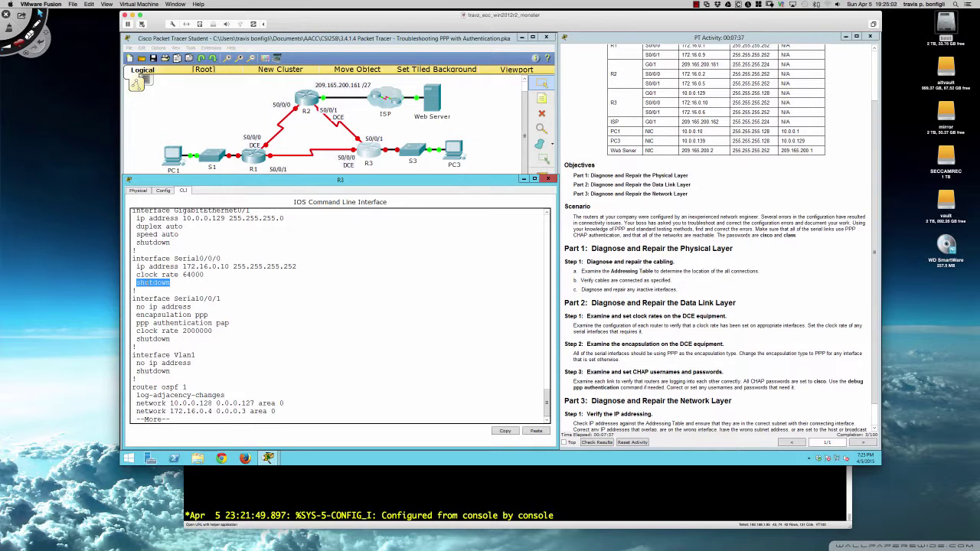
double_click(153, 338)
click(213, 331)
In R3's global configuration mode, bring Serial0/0/0 and Serial0/0/1 out of shutdown with no shut
text(qconf t)
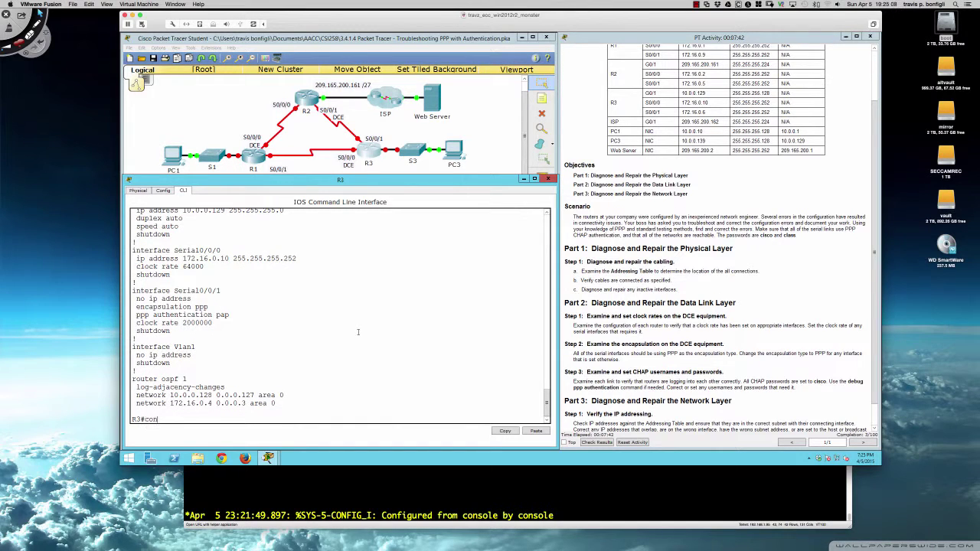
key(Return)
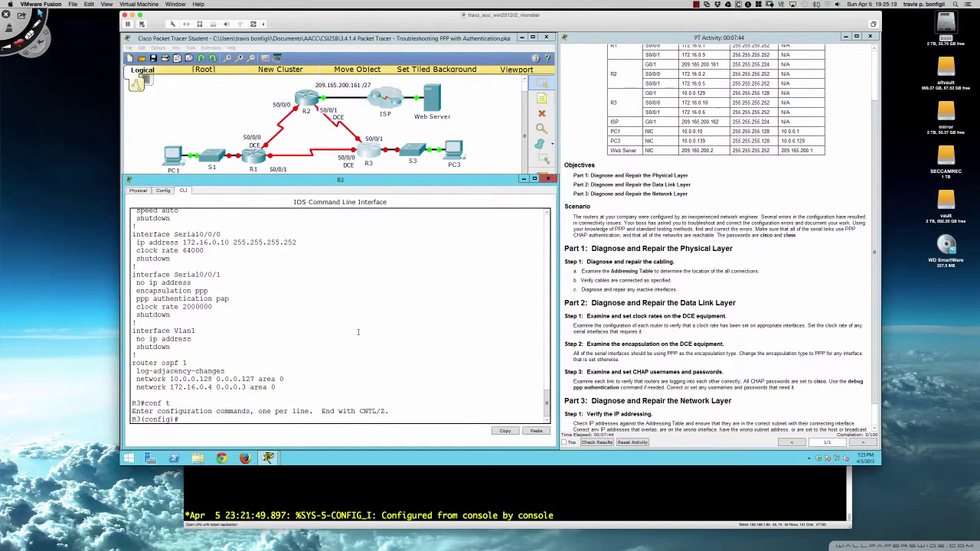
text(int s00)
key(BackSpace)
text(/0/0)
key(Return)
text(no shut)
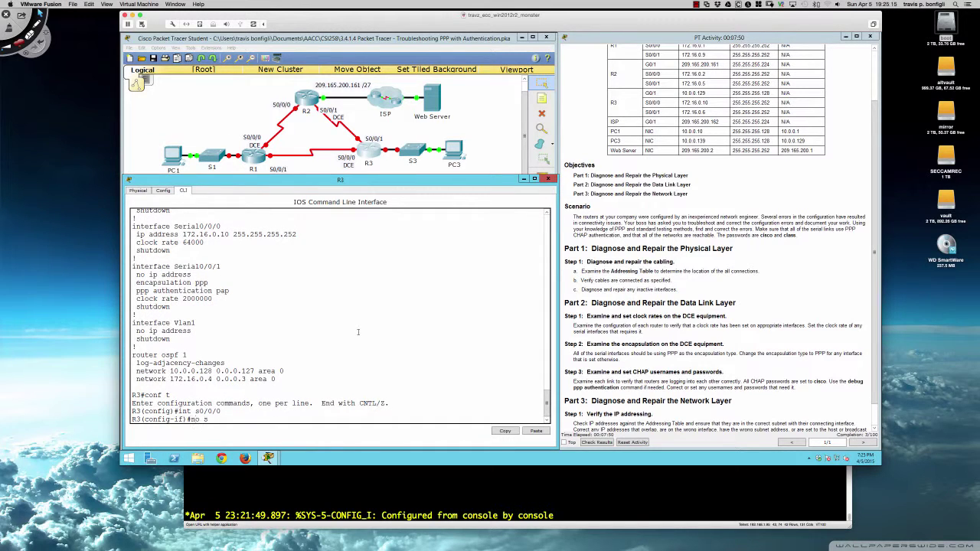
key(Return)
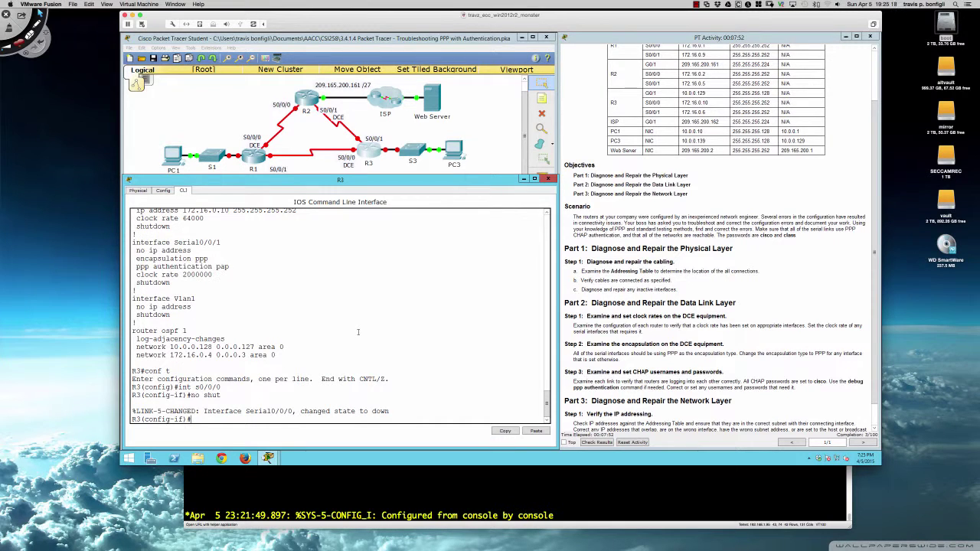
text(int s0/0/1)
key(Return)
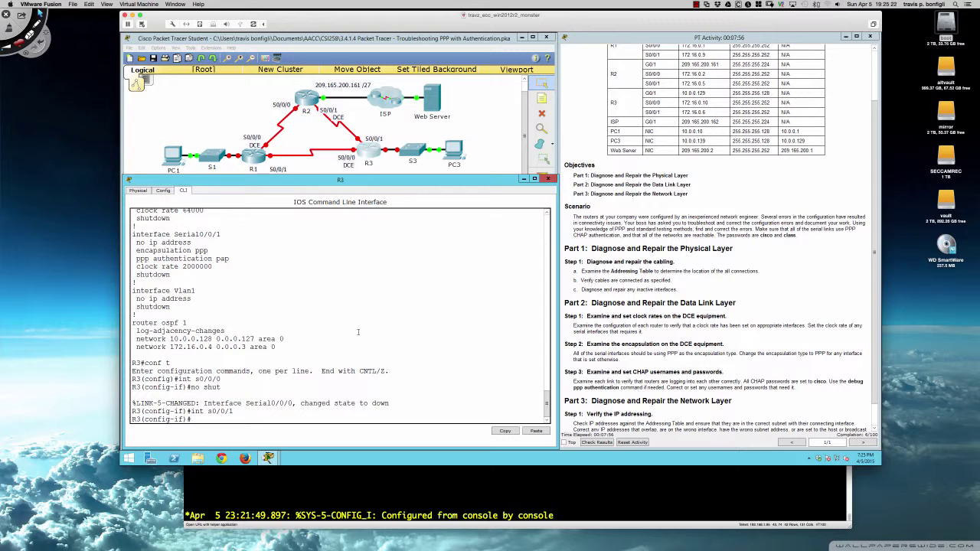
text(no shut)
key(Return)
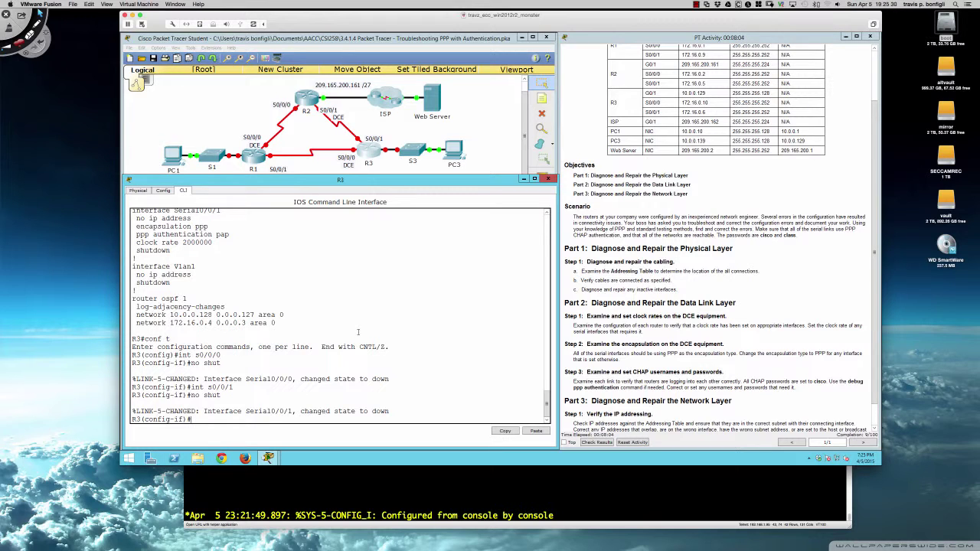
Set R3's Serial0/0/0 to PPP encapsulation with CHAP authentication, then enter do sh run
scroll(270, 297, up, 3)
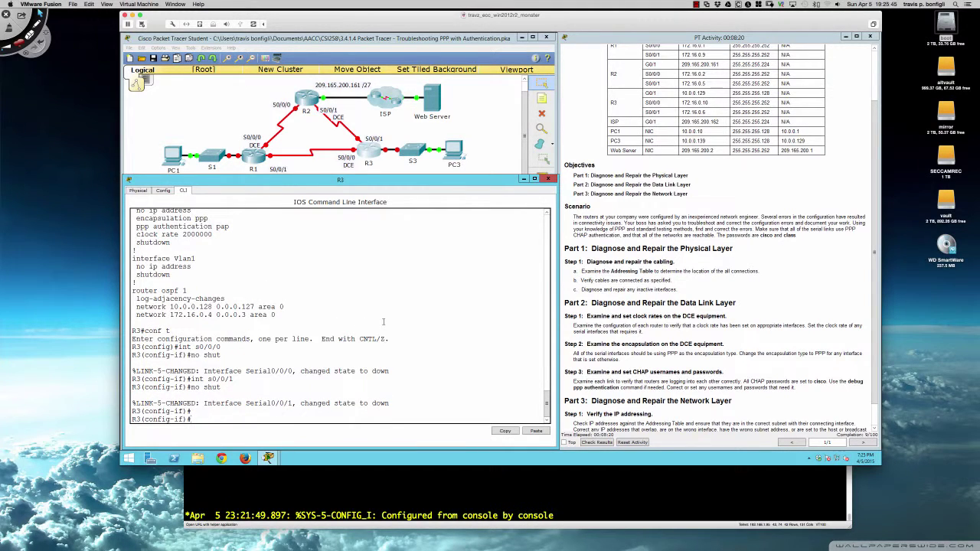
text(int s0/0/0)
key(Return)
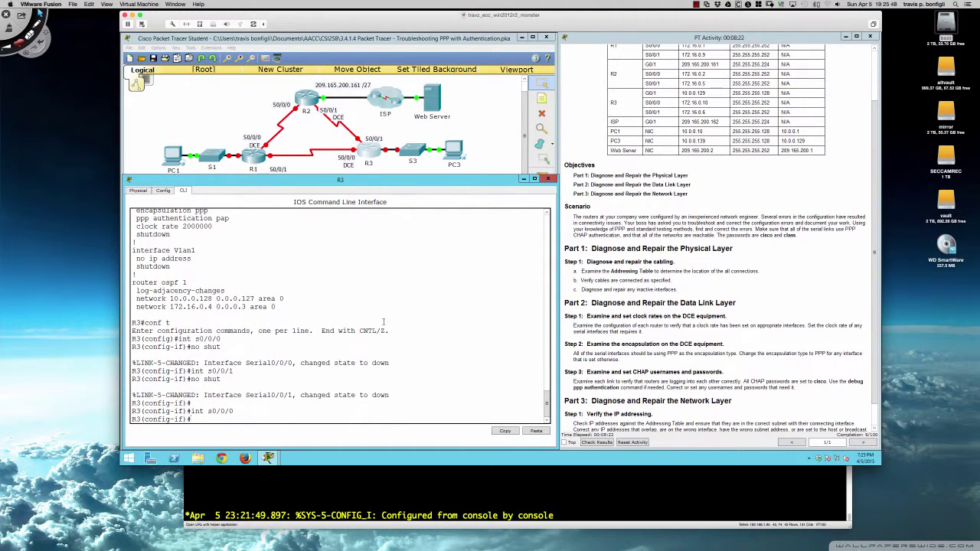
text(enca)
key(Tab)
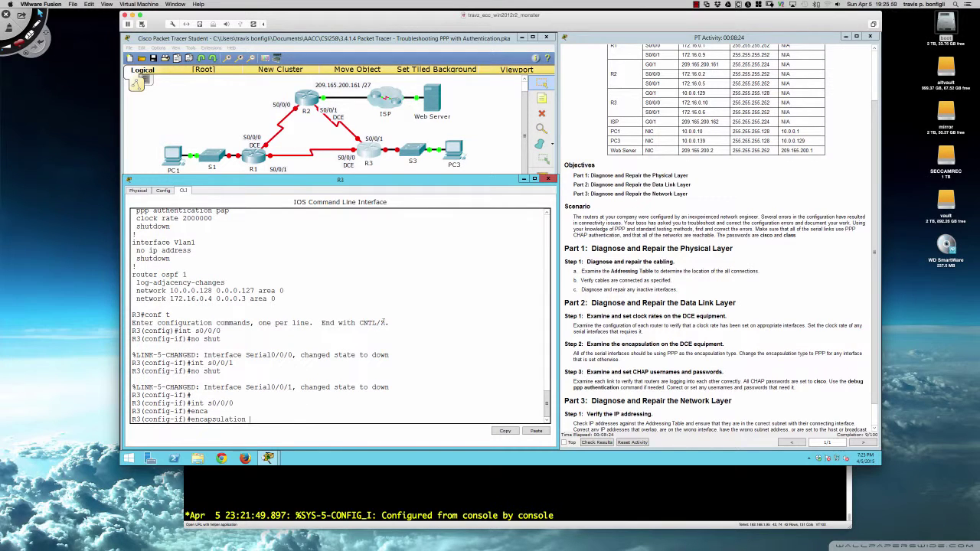
text(ppp)
key(Return)
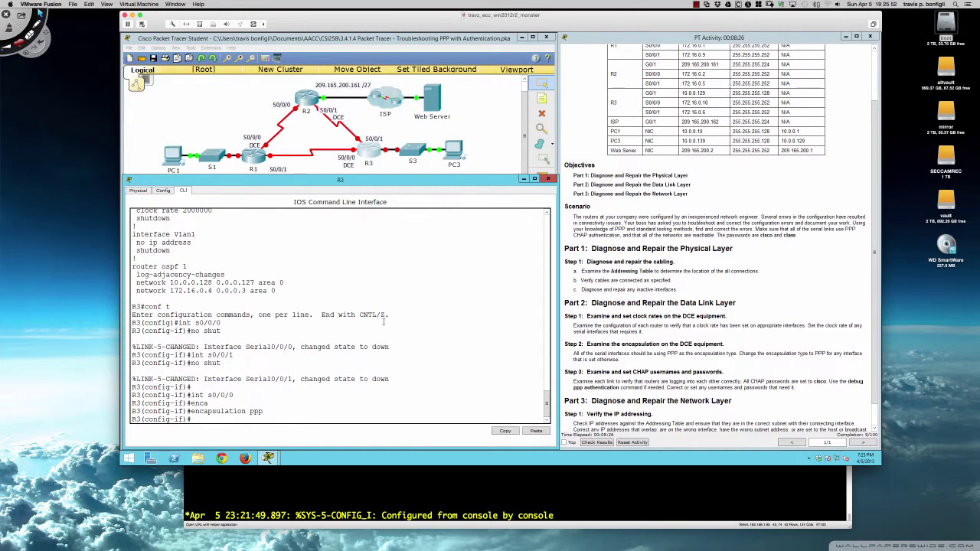
text(ppp authen)
key(Tab)
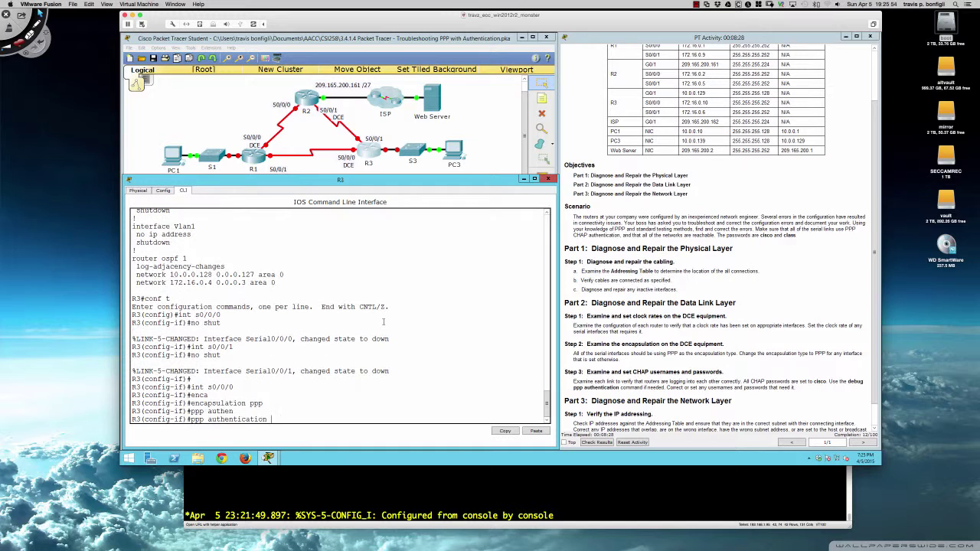
text(chap)
key(Return)
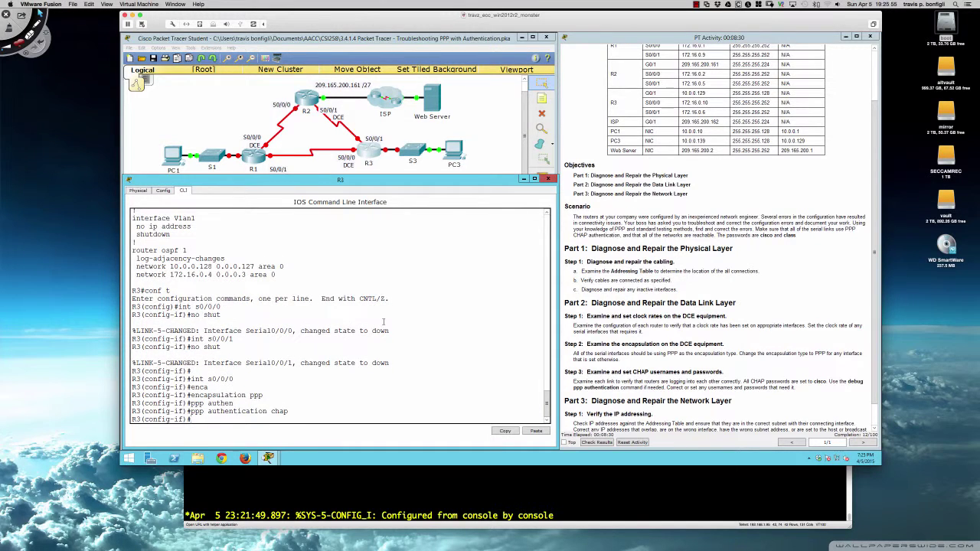
key(Return)
key(Return)
key(Return)
text(do s)
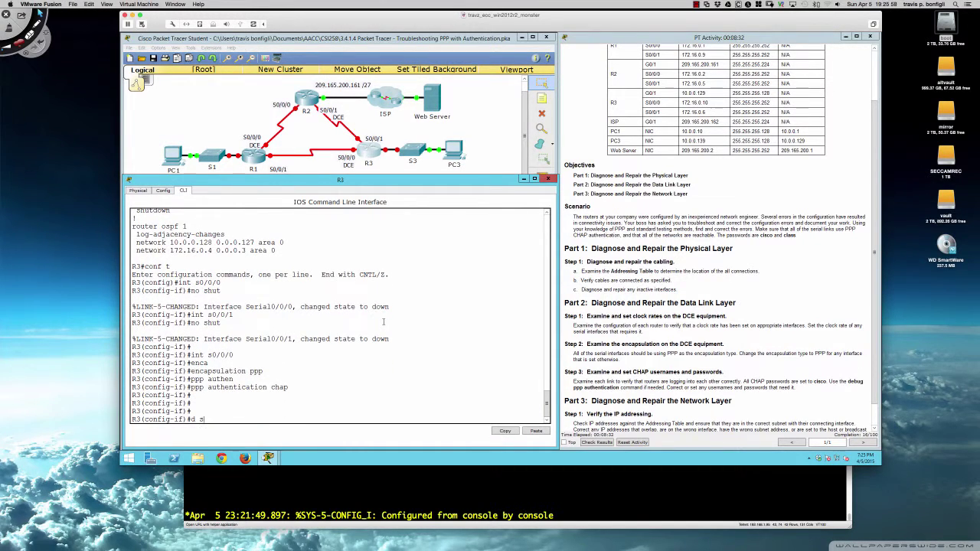
text(h run)
Page through R3's running config, highlight the Serial0/0/0 block with PPP and CHAP, and scroll toward the Addressing Table
key(Return)
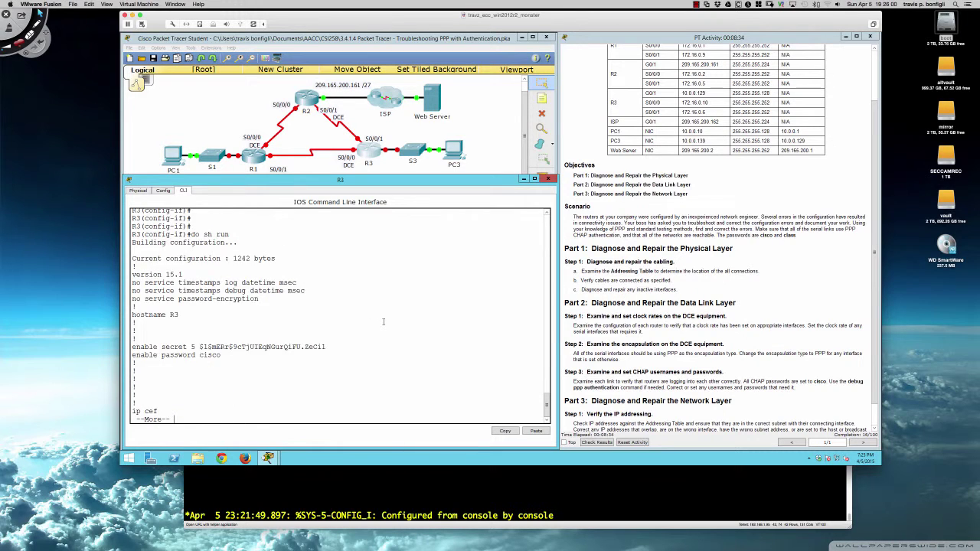
key(space)
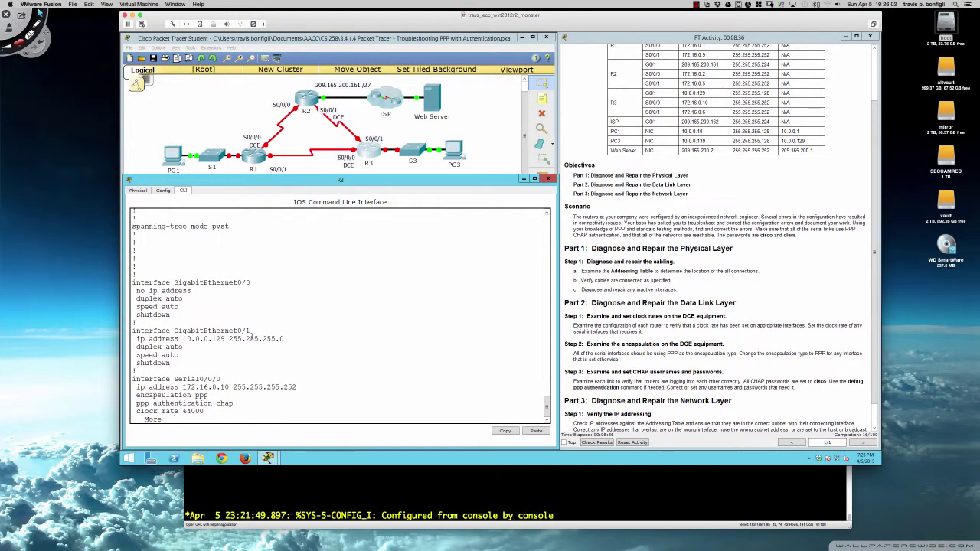
key(Return)
key(Return)
key(Return)
key(Return)
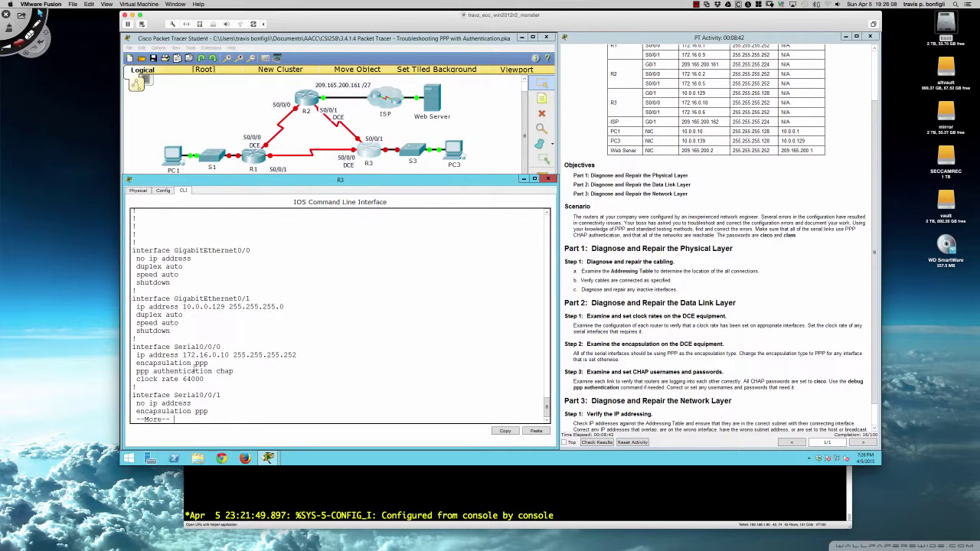
drag(134, 347, 225, 377)
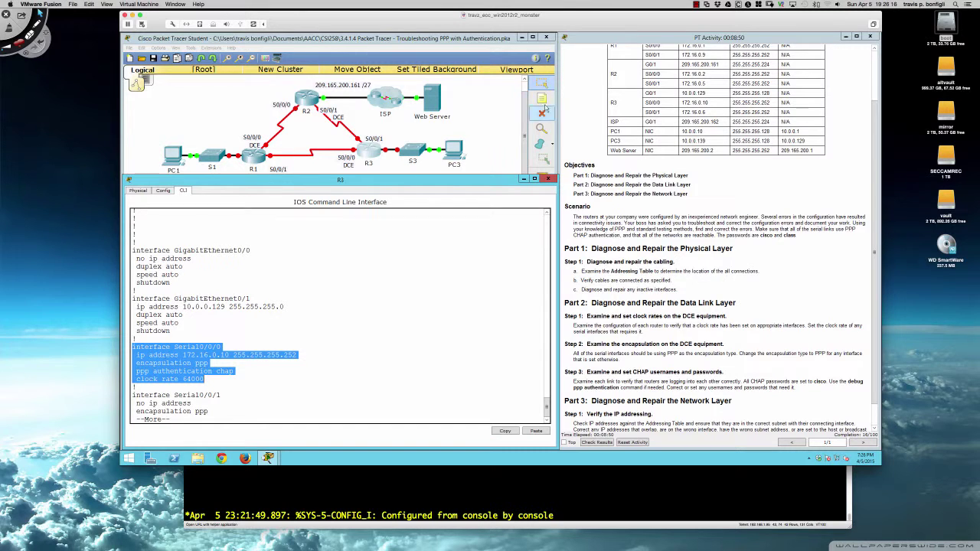
scroll(591, 116, up, 3)
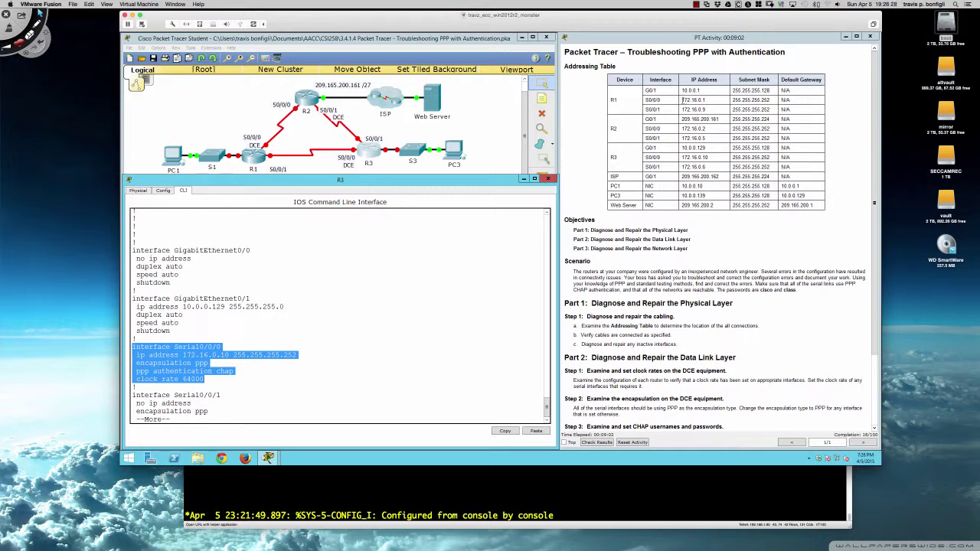
Finish R3's config listing, showing Serial0/0/1 without an address on PAP, and compare it with the Addressing Table
drag(682, 100, 707, 100)
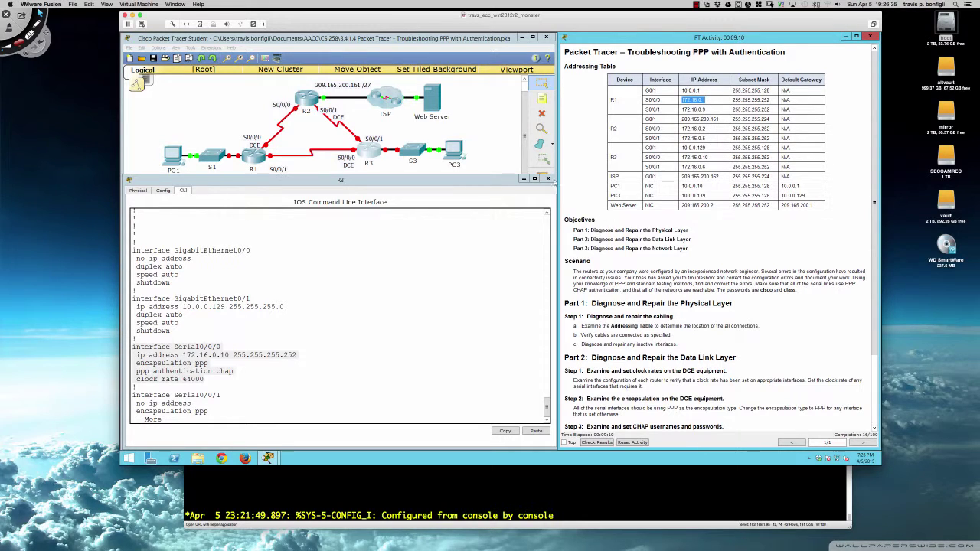
click(365, 302)
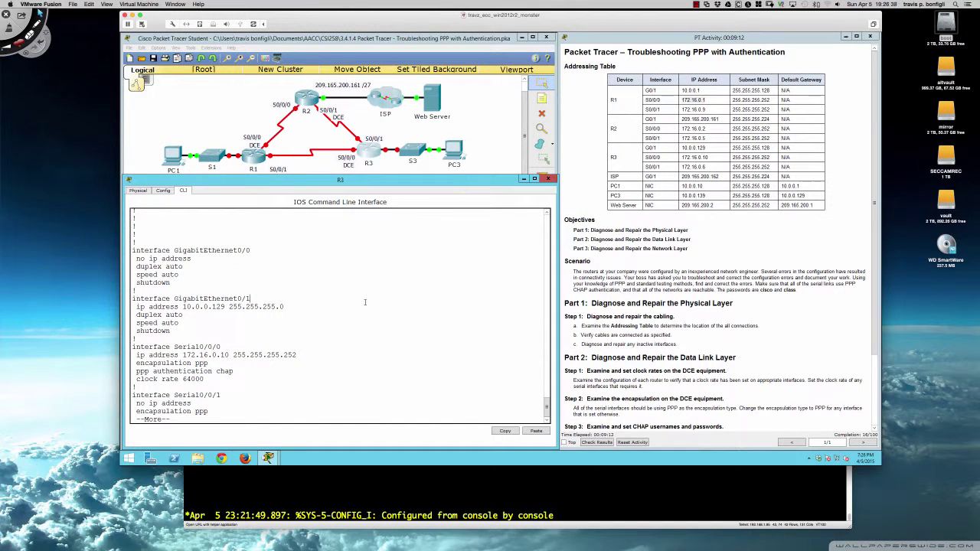
key(space)
text(ip add)
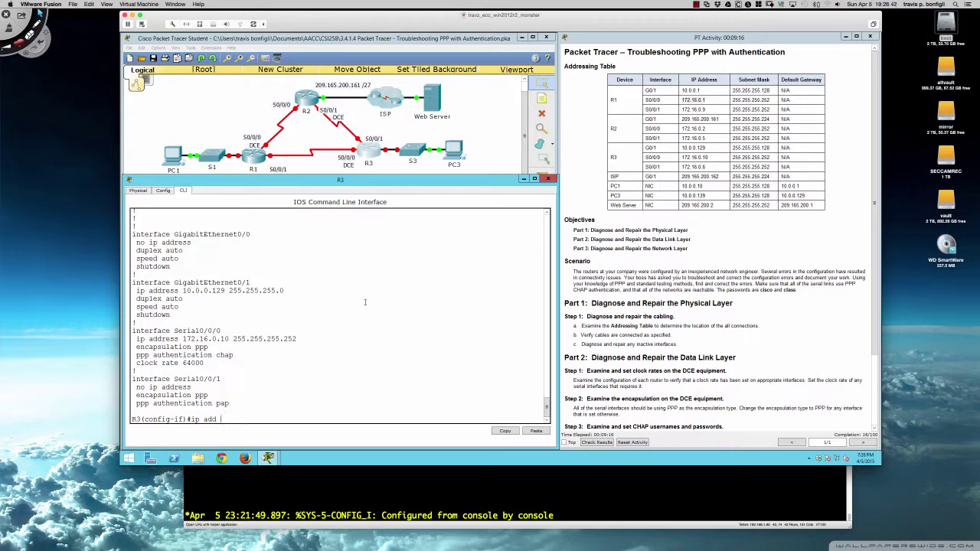
text( 172.1)
key(BackSpace)
key(BackSpace)
key(BackSpace)
key(BackSpace)
key(BackSpace)
key(BackSpace)
key(BackSpace)
key(BackSpace)
key(BackSpace)
key(BackSpace)
key(BackSpace)
key(BackSpace)
key(BackSpace)
double_click(689, 158)
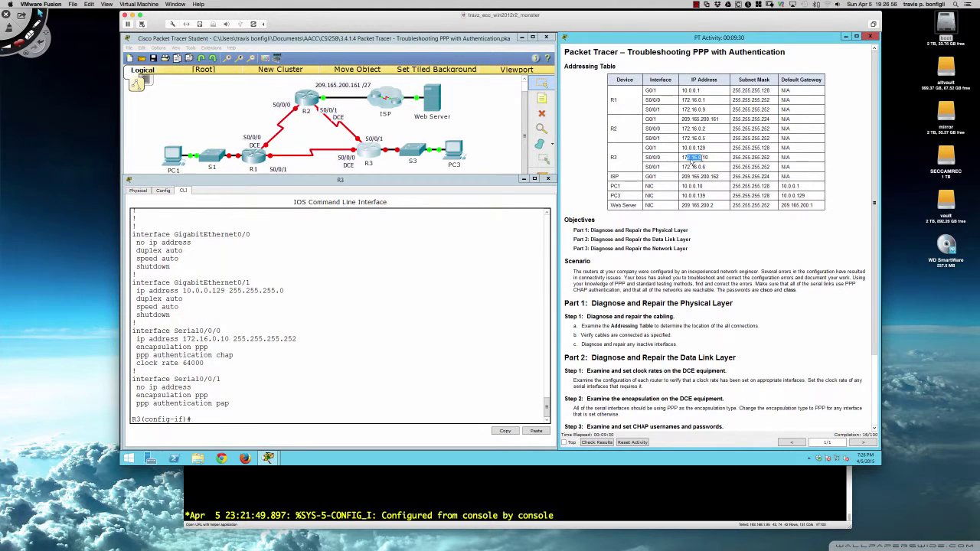
click(457, 254)
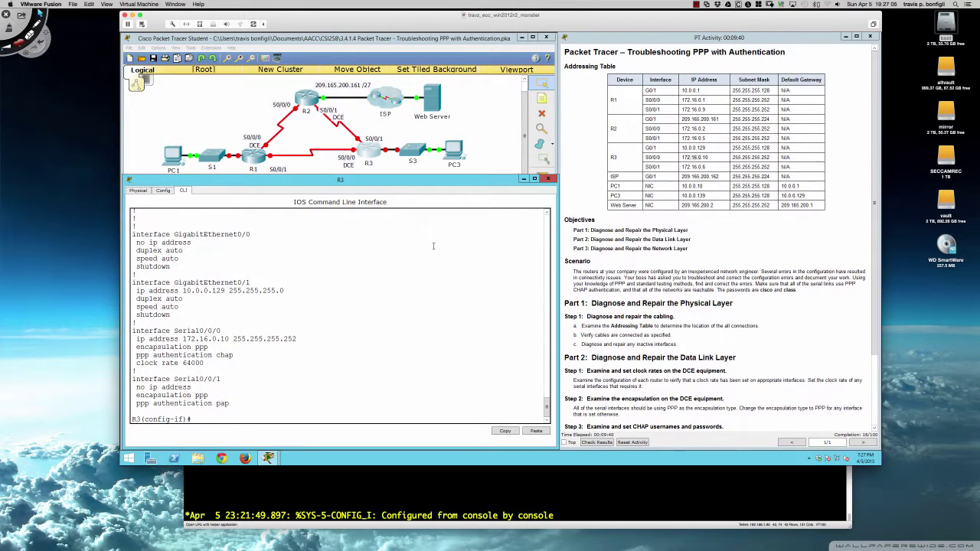
Assign IP address 172.16.0.6 255.255.255.252 to R3's Serial0/0/1
text(int s0/0/1)
key(Return)
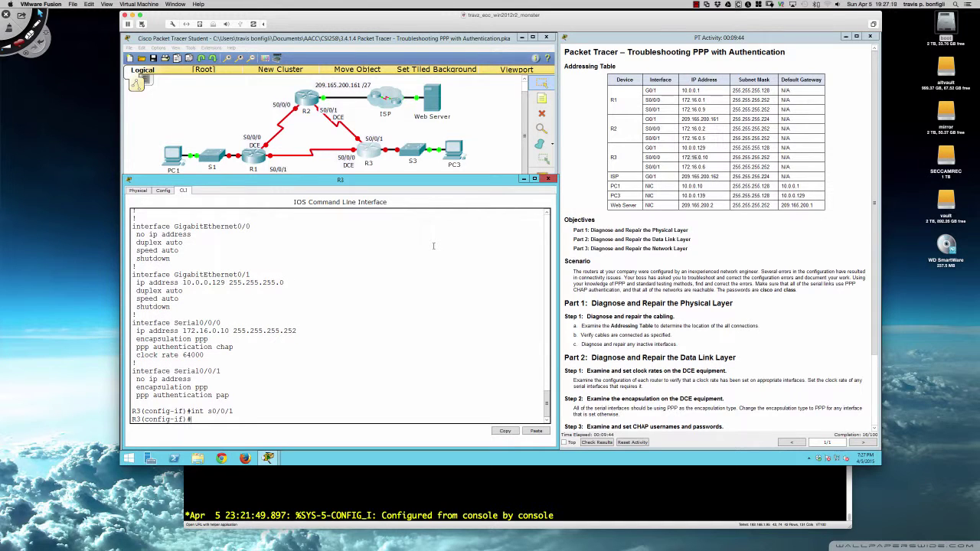
text(ip add 172.16.0.6)
key(Return)
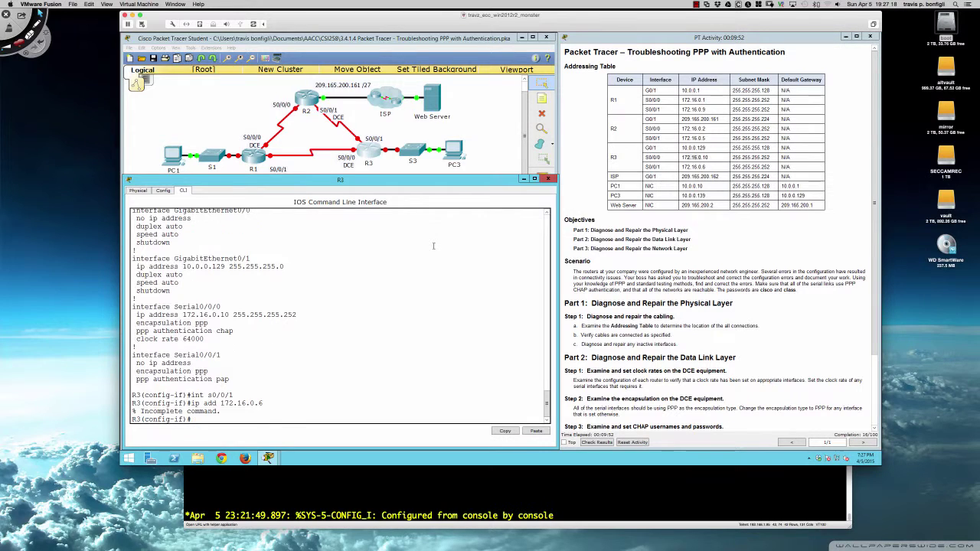
key(Up)
text(255.255.255.252)
key(Return)
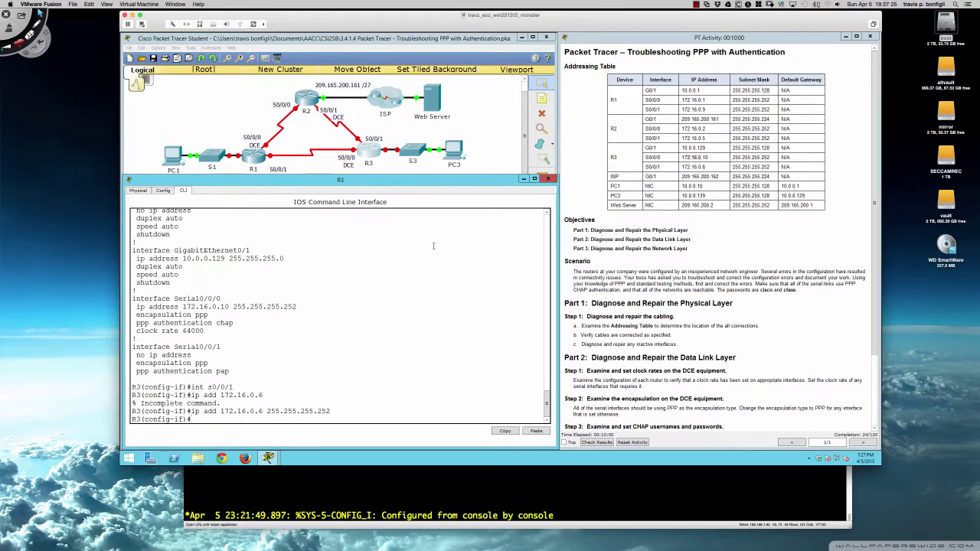
Run do sh run on R3 to confirm Serial0/0/1's new address, then quit the listing
key(Return)
key(Return)
key(Return)
text(do sh run)
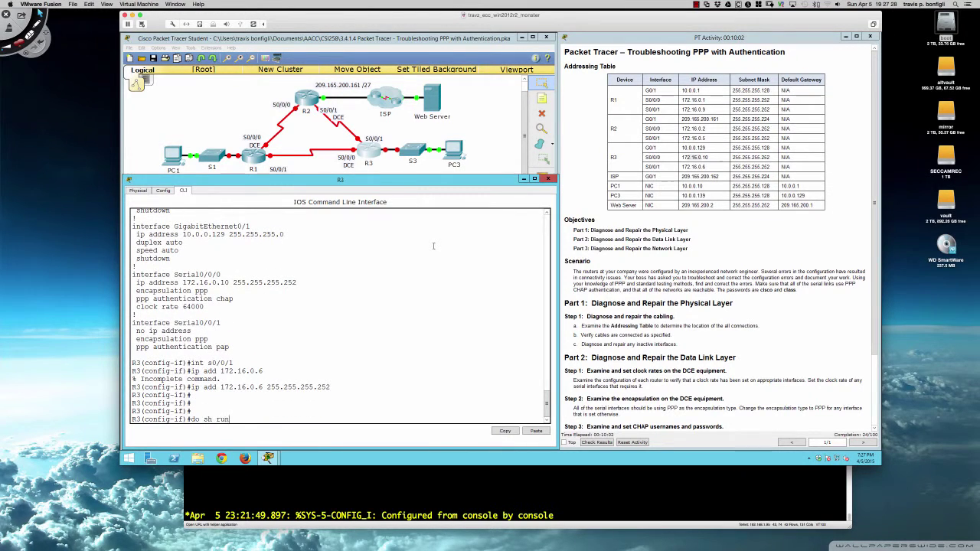
key(Return)
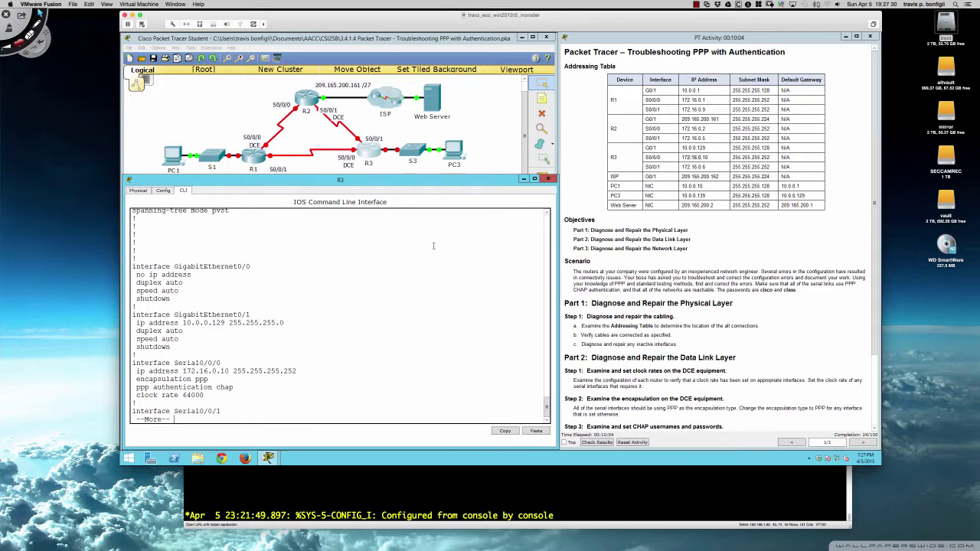
key(Return)
key(Return)
key(Return)
key(Return)
key(Return)
key(Return)
key(Return)
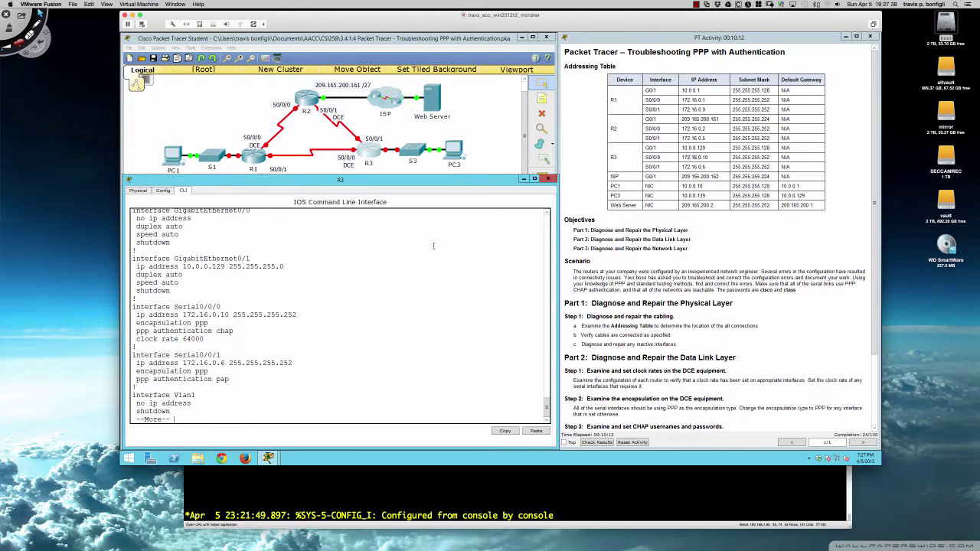
key(q)
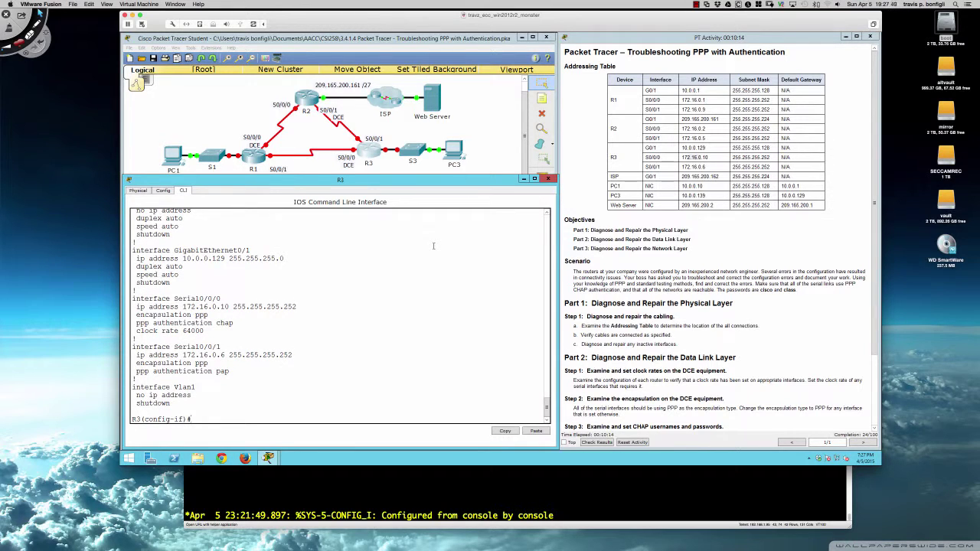
Check R3's interface and controller status, highlighting that Serial0/0/1 has a DTE cable
text(do sh inter s0/0/0)
key(Return)
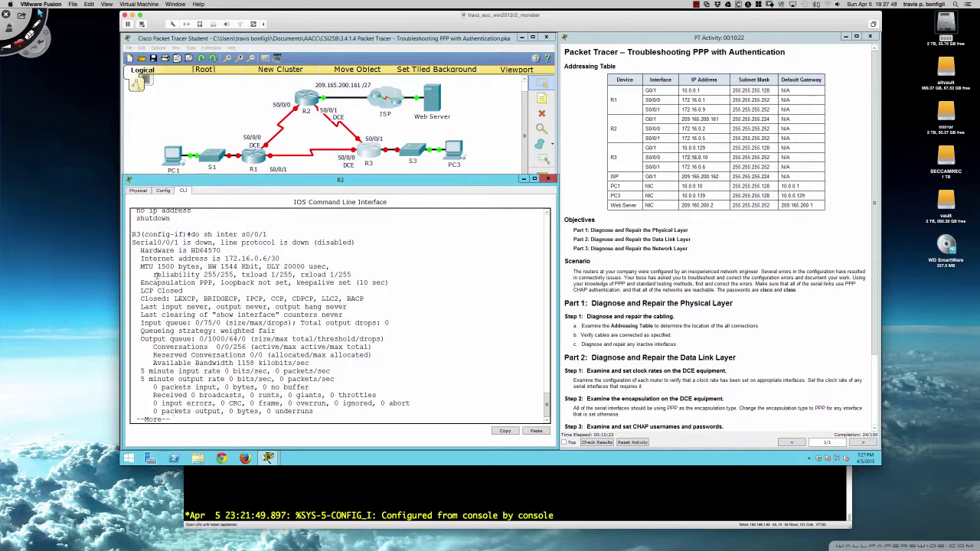
text(qdo sh )
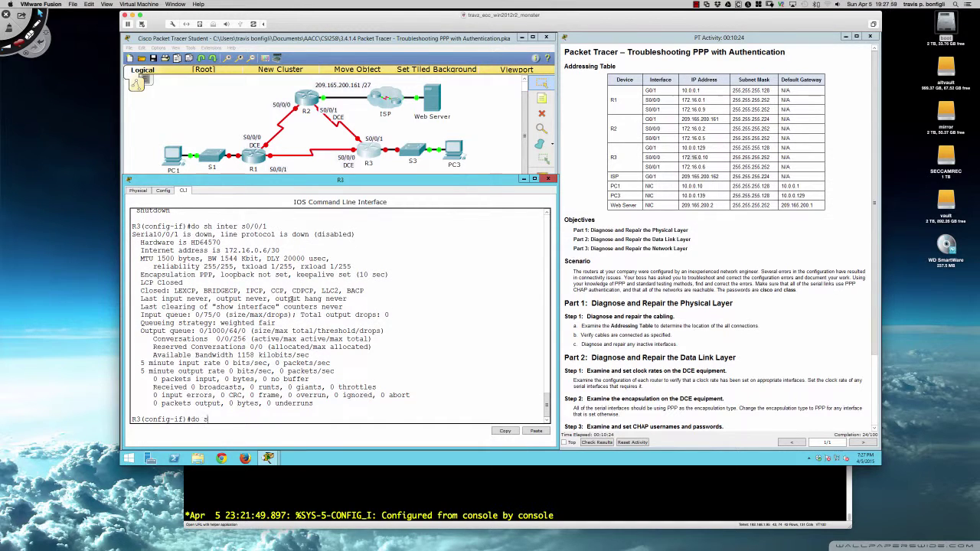
text(controllers s0/0/1)
key(Return)
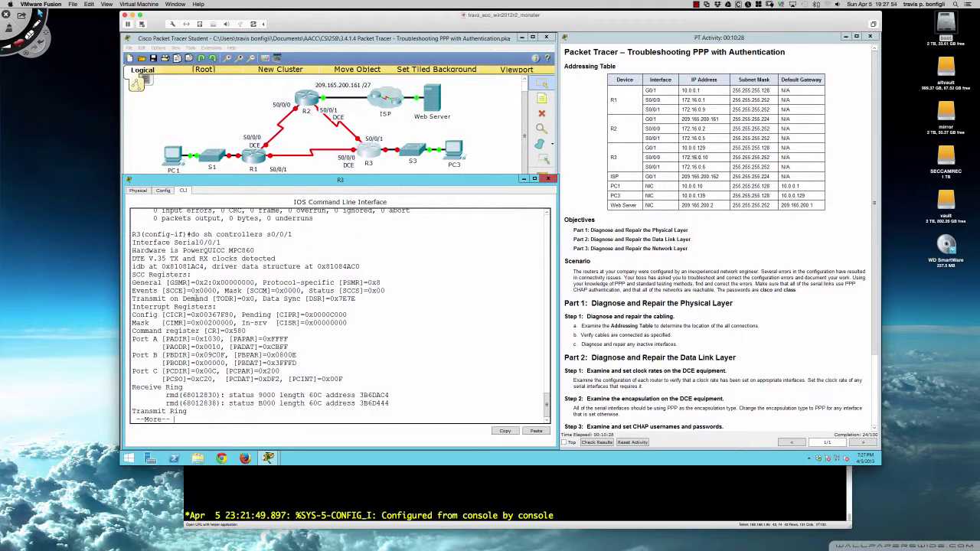
drag(138, 259, 273, 262)
key(space)
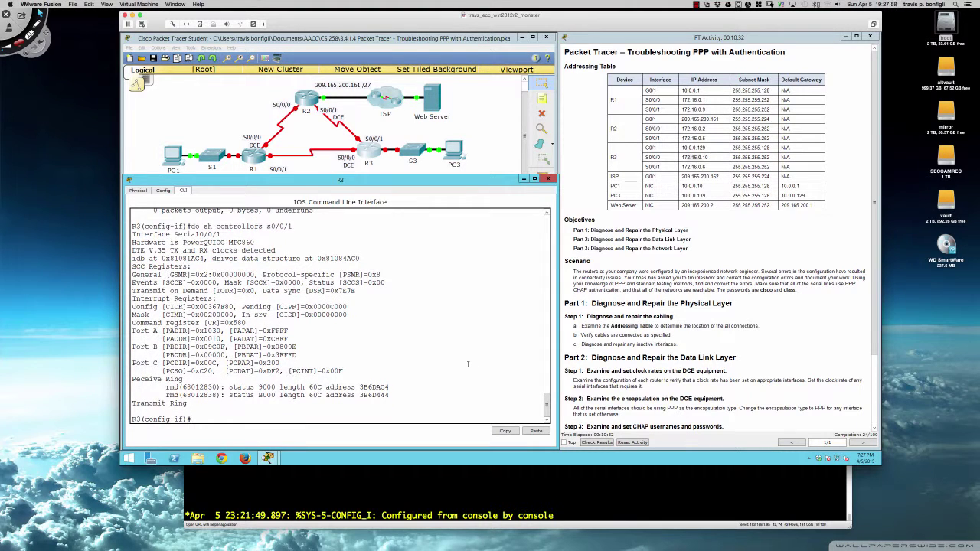
Run do sh ip int bri on R3 and highlight Serial0/0/0 and Serial0/0/1 both down
key(Return)
key(Return)
key(Return)
key(Return)
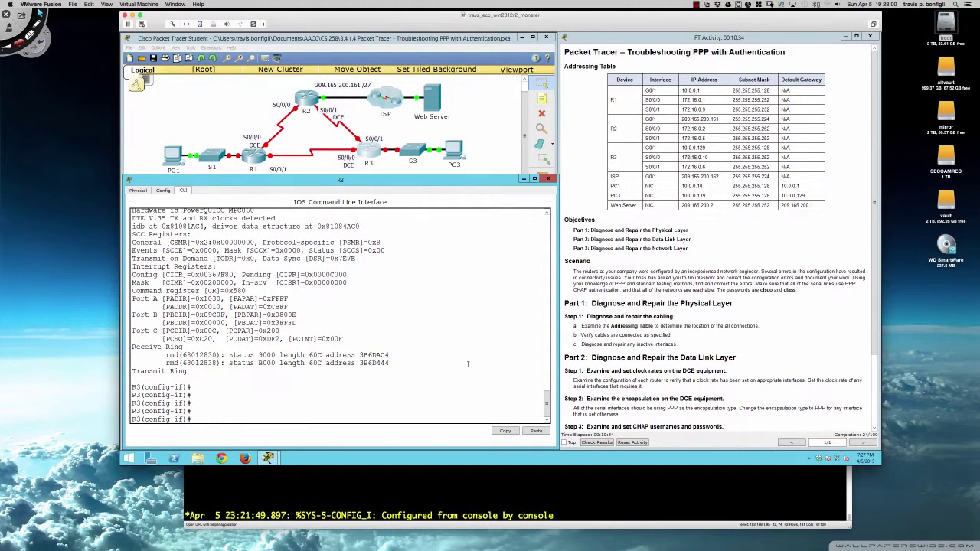
text(do sh ip int bri)
key(Return)
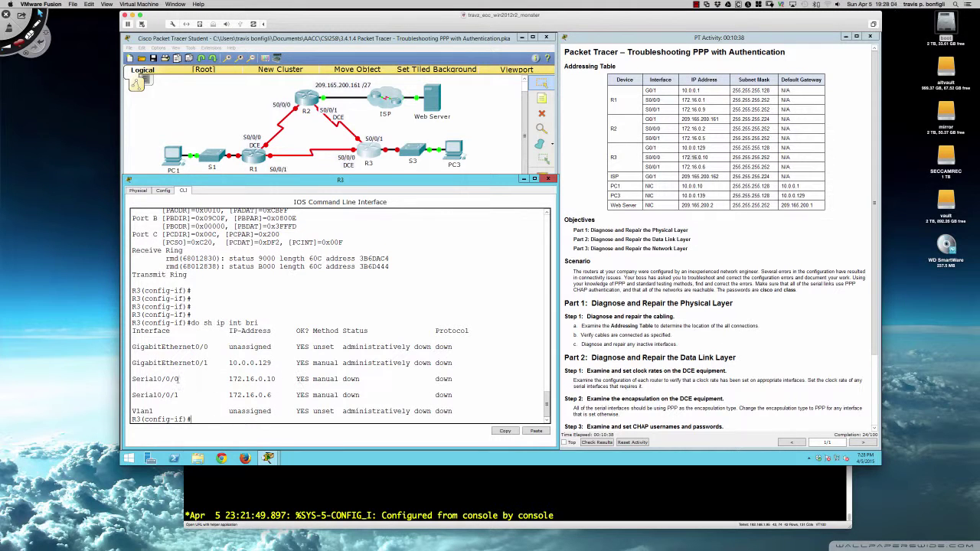
drag(135, 379, 488, 398)
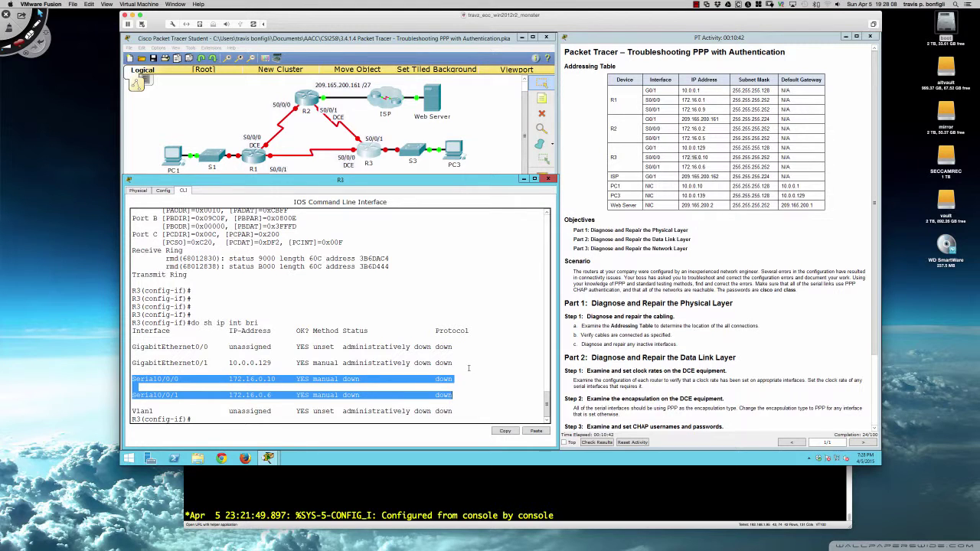
click(469, 368)
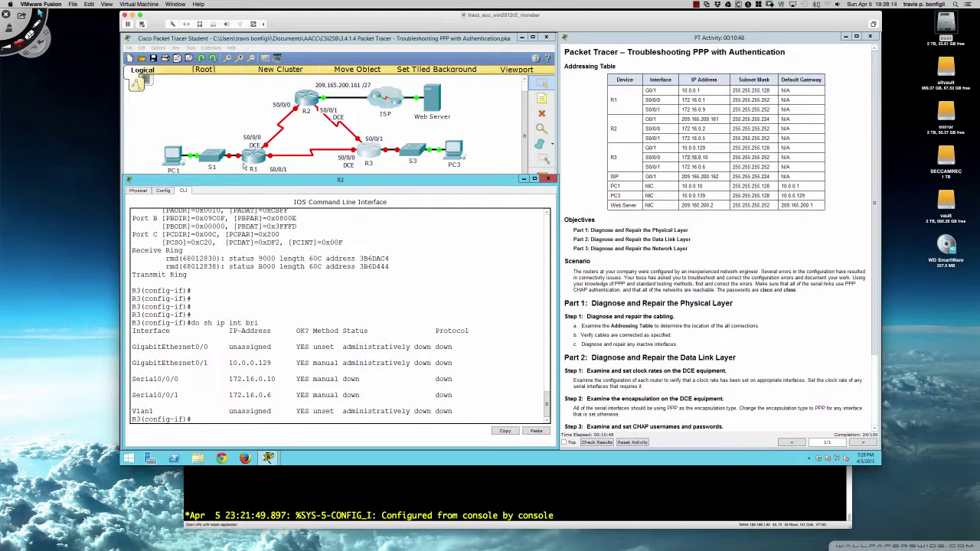
Open R1's console, log in with the console and enable passwords, and run sh run
click(251, 156)
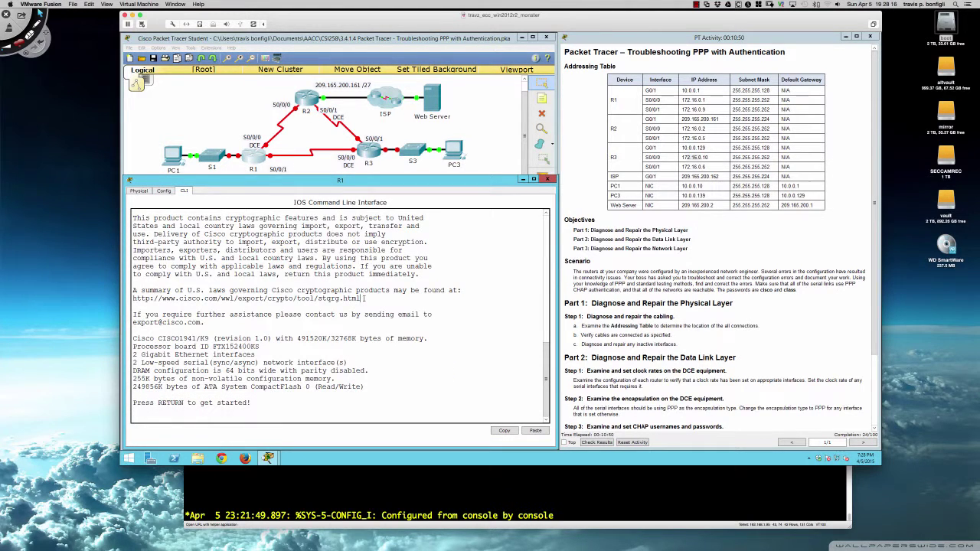
key(Return)
key(Return)
key(Return)
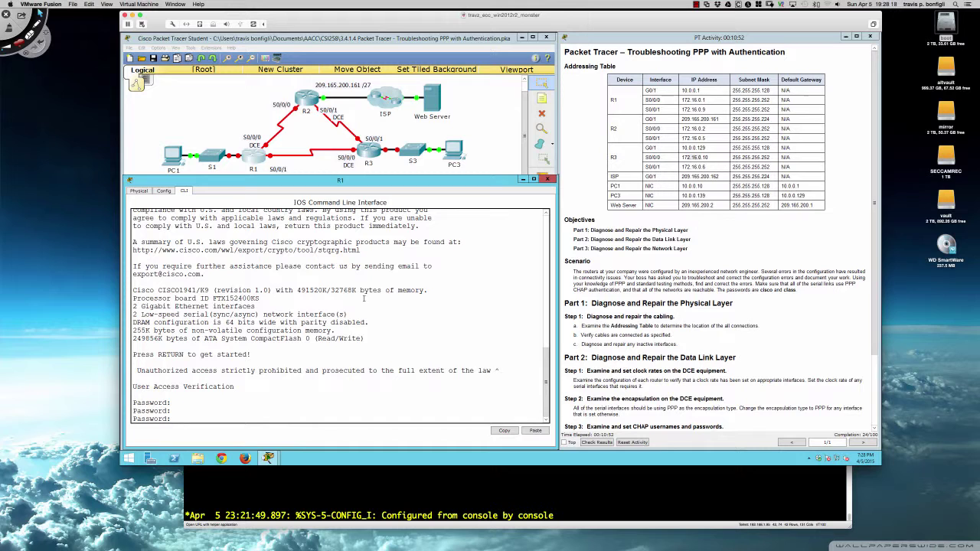
text(cisco)
key(Return)
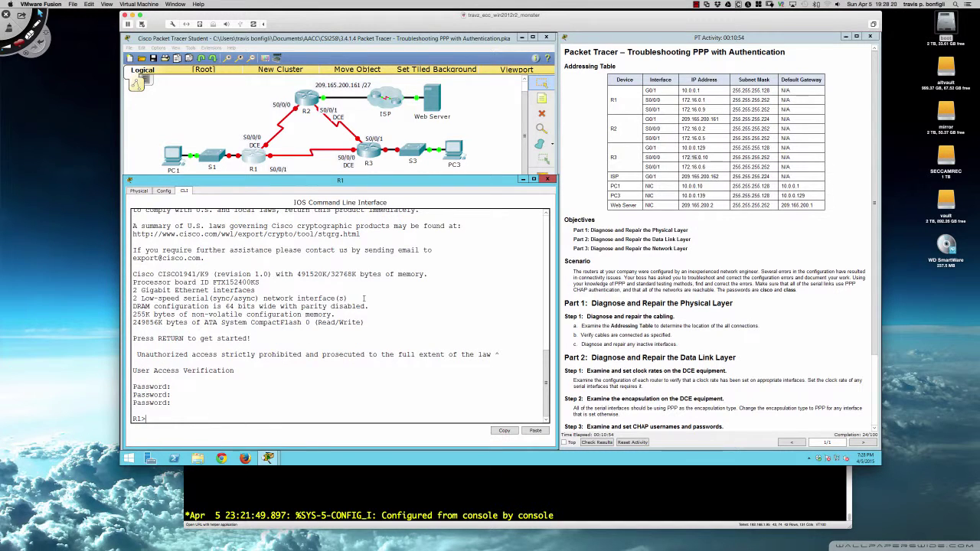
text(en)
key(Return)
text(class)
key(Return)
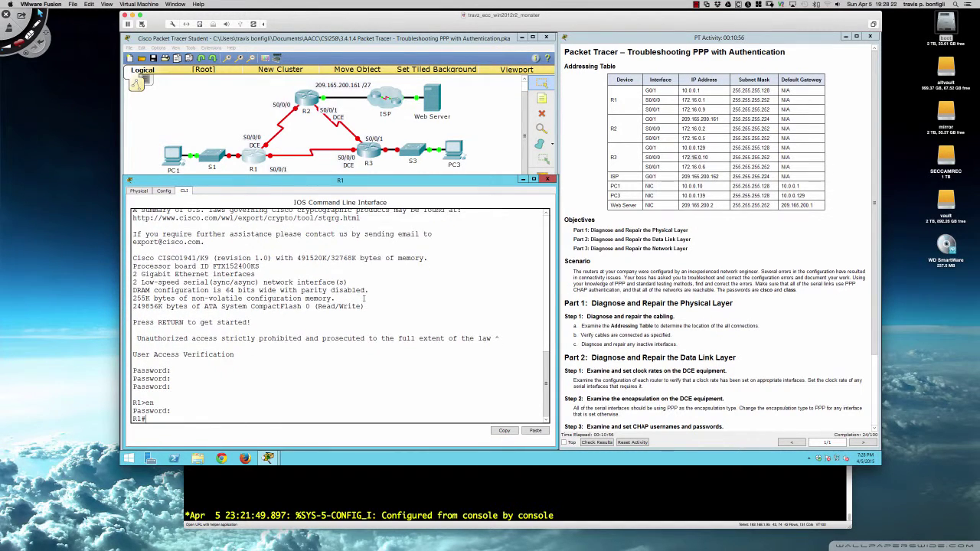
key(Return)
key(Return)
key(Return)
text(sh run)
key(Return)
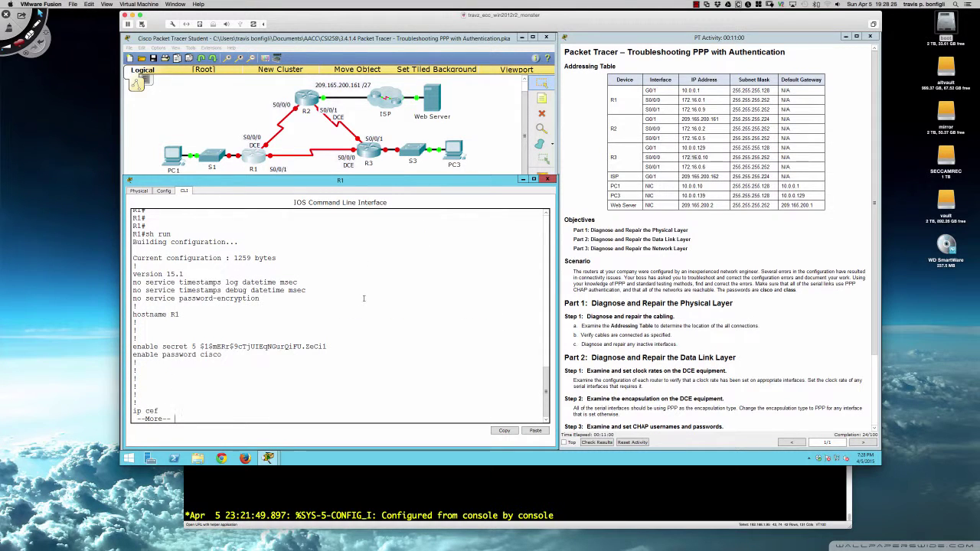
Page through R1's full config and highlight Serial0/0/0's clock rate 64000 and Serial0/0/1's clock rate 2000000 and shutdown
key(space)
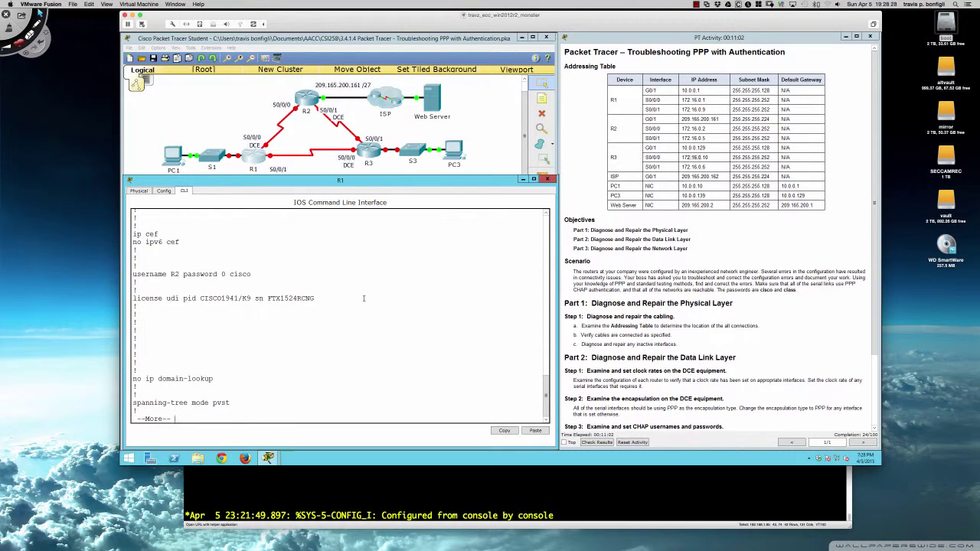
key(space)
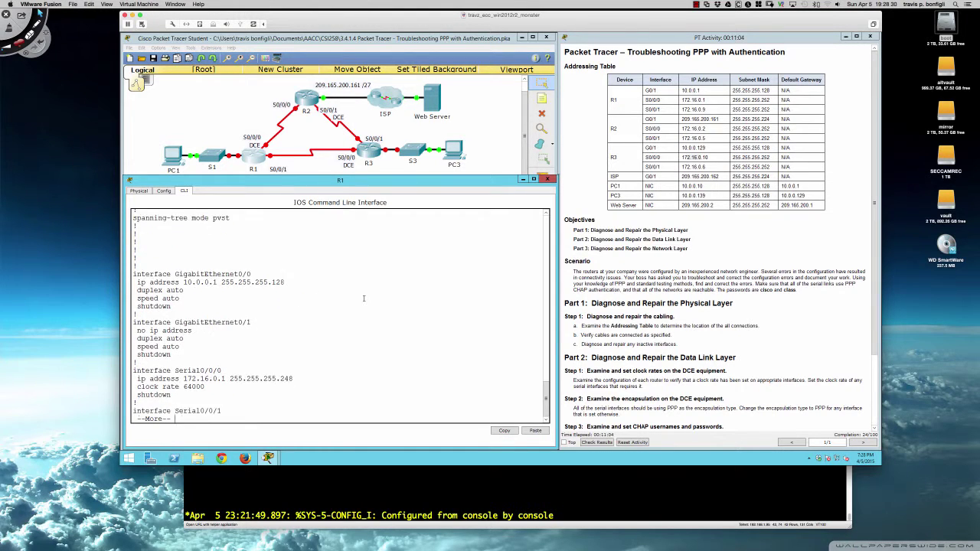
key(Return)
key(Return)
key(Return)
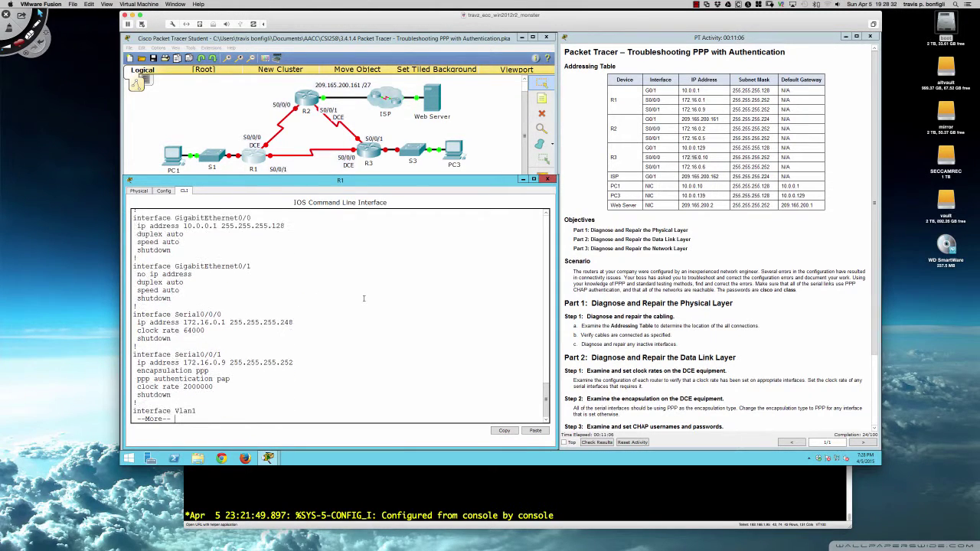
key(Return)
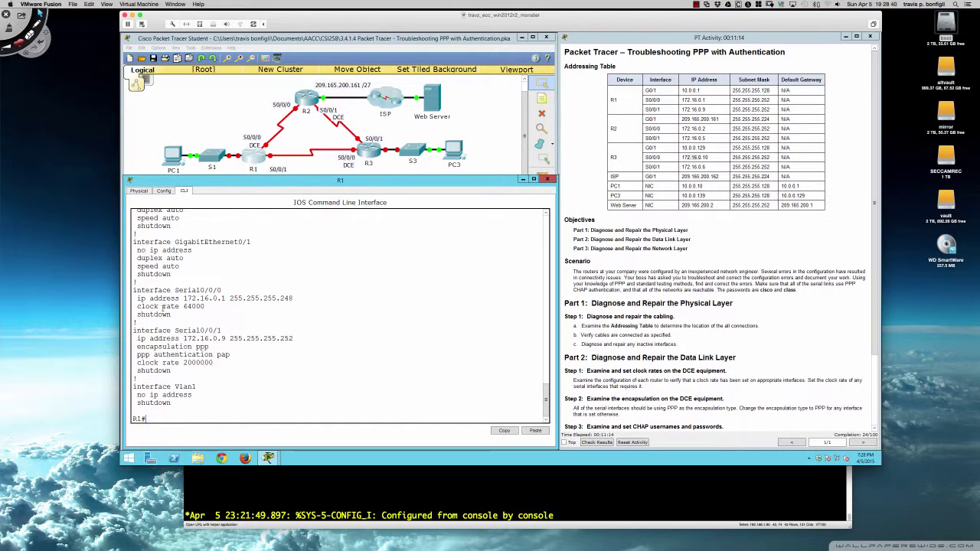
drag(162, 307, 216, 309)
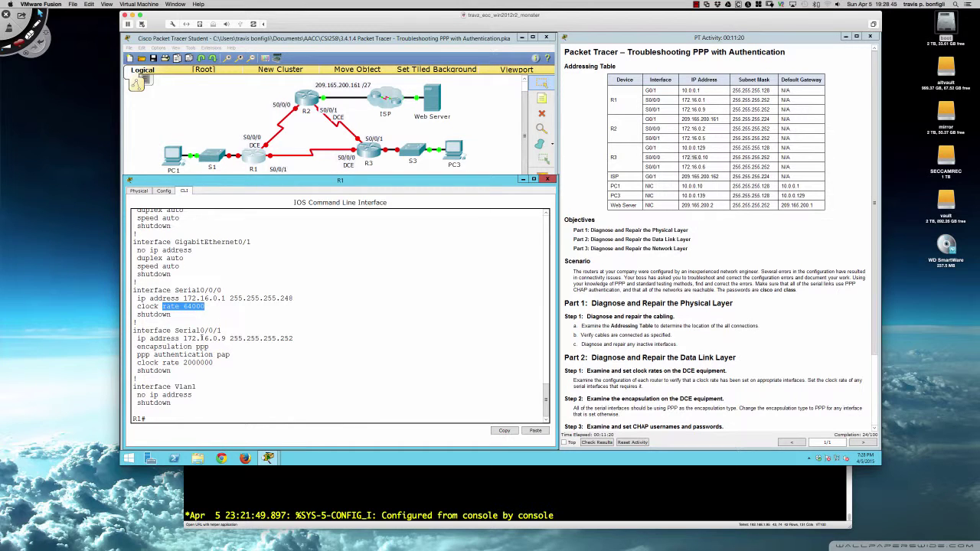
drag(142, 362, 194, 369)
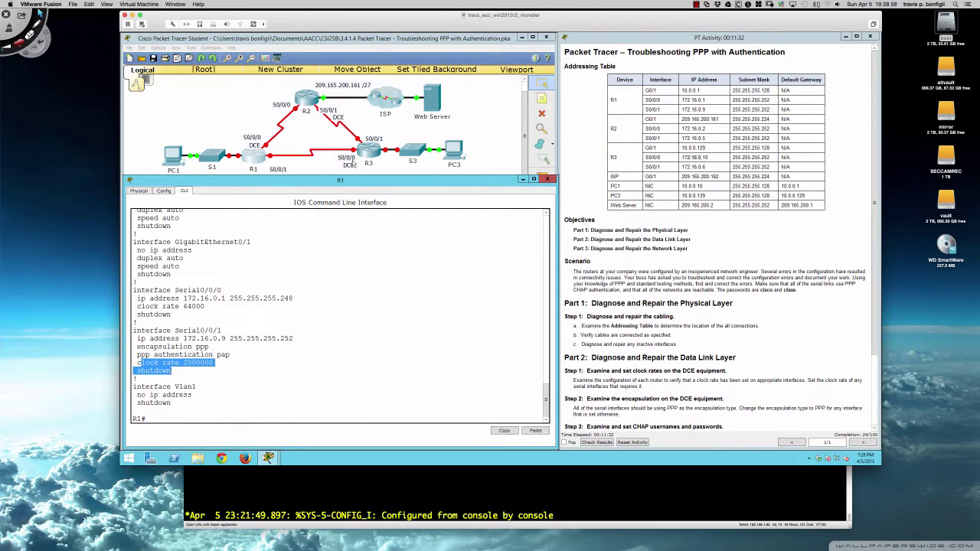
On R3, run do sh controllers s0/0/0 and highlight the DCE clock rate 64000 line
click(368, 153)
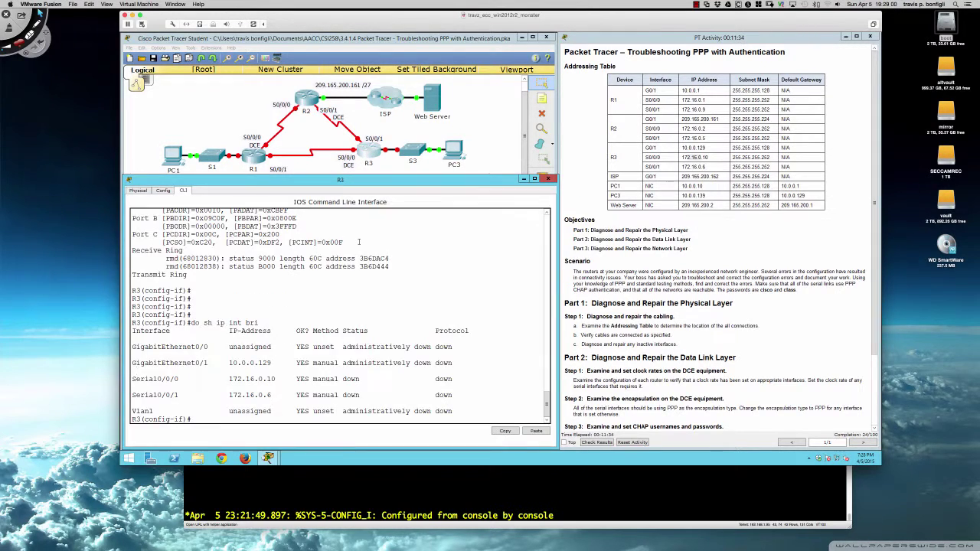
key(Return)
key(Return)
key(Return)
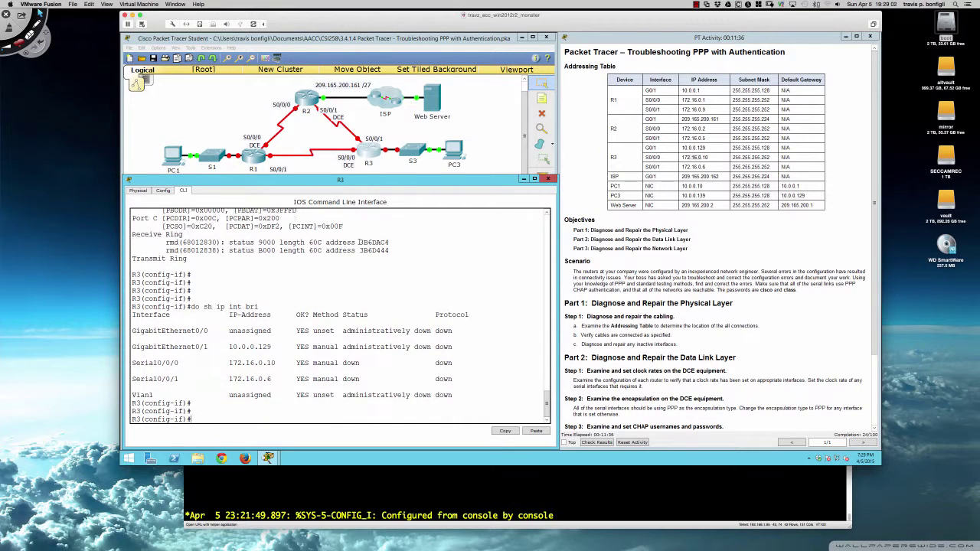
text(do sh c)
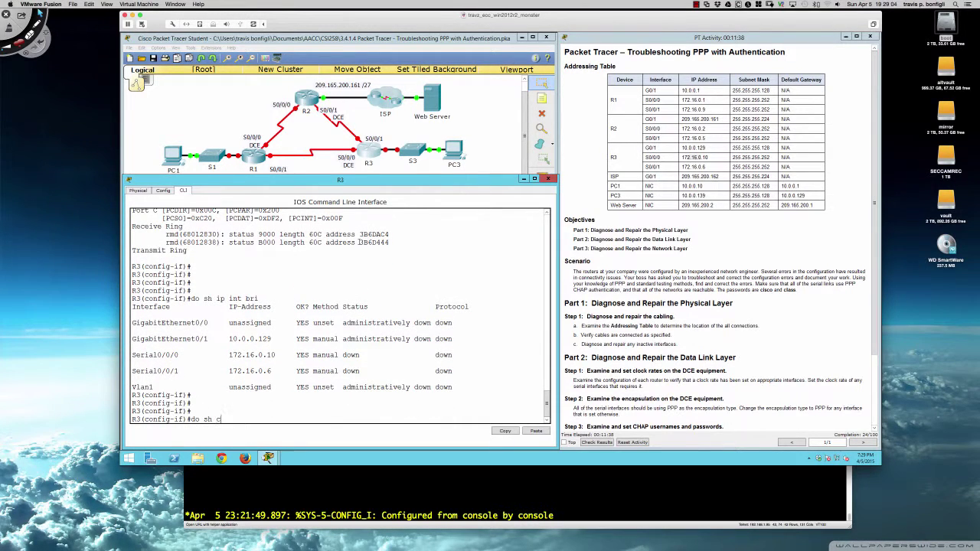
text(ontrollers s0/0/0)
key(Return)
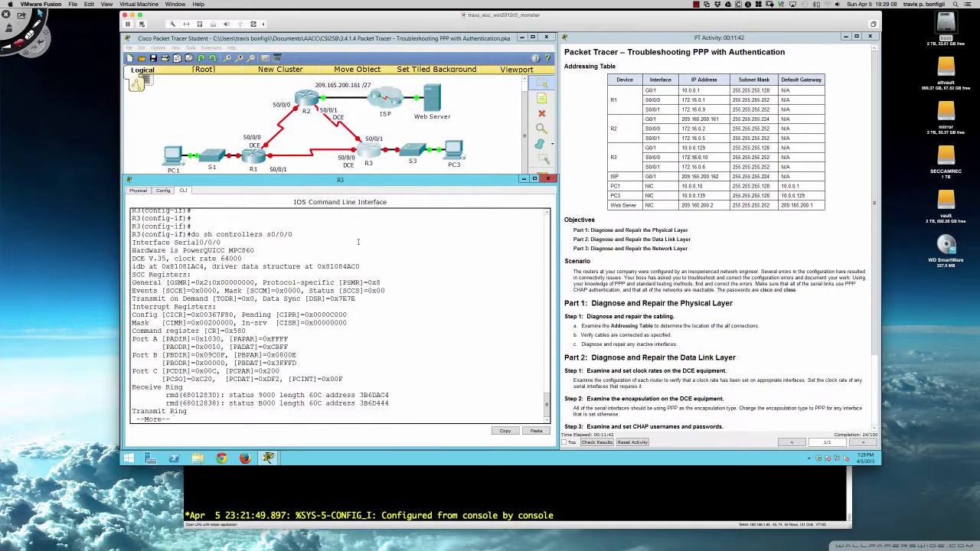
drag(133, 259, 242, 258)
click(297, 222)
click(259, 159)
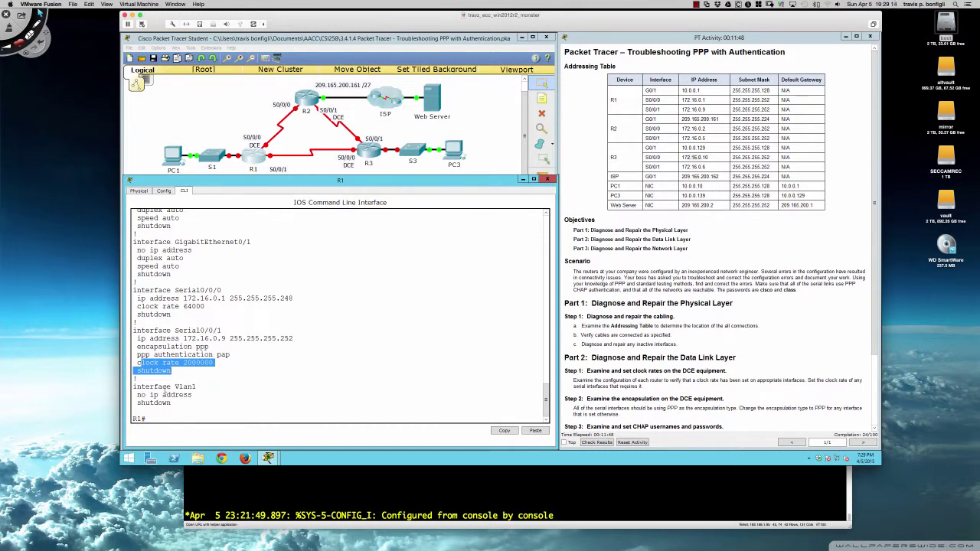
click(167, 371)
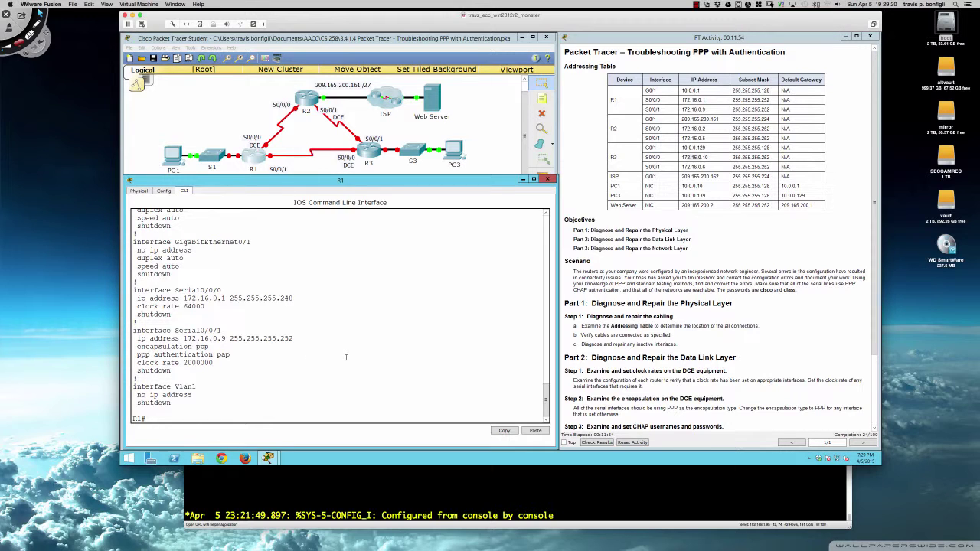
text(sh controllers s0/0/1)
key(Return)
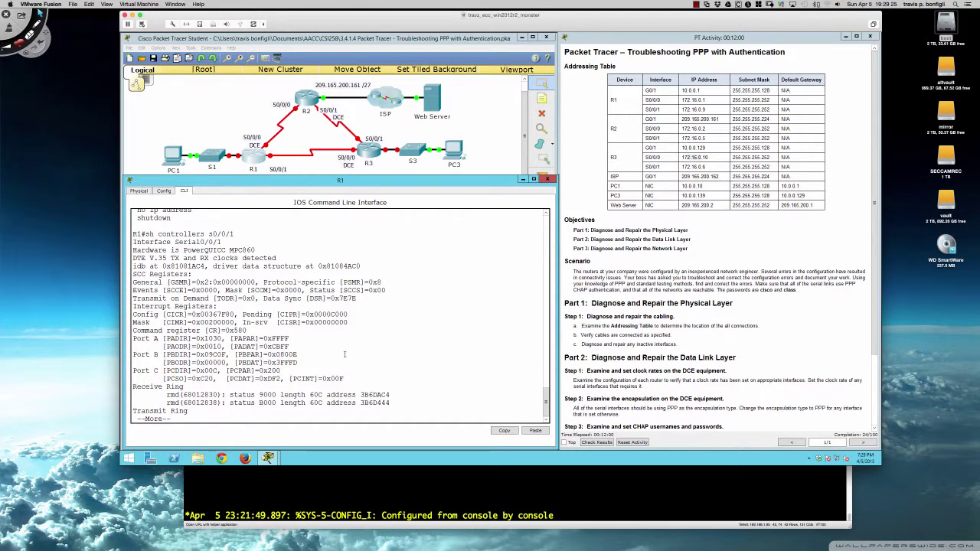
drag(134, 250, 283, 262)
click(314, 265)
text(q)
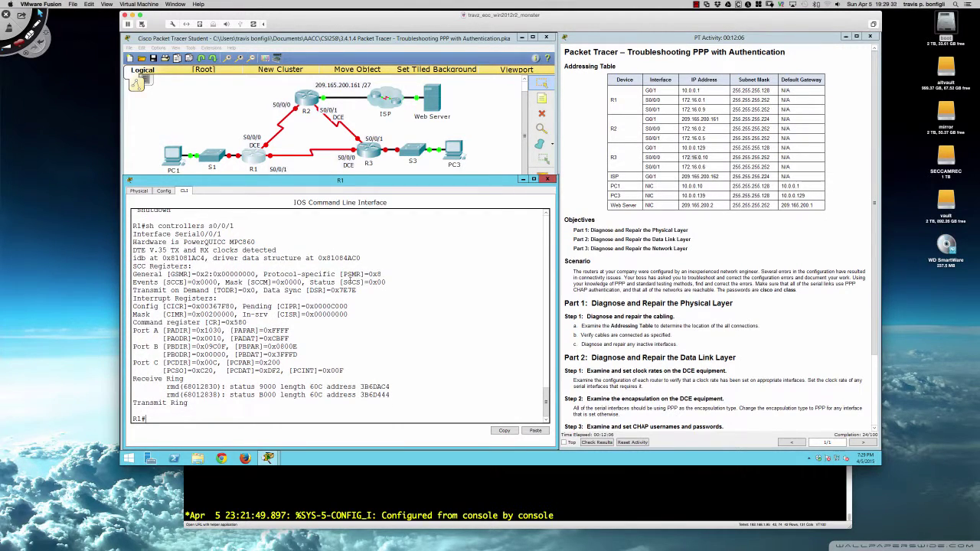
text(sh run)
key(Return)
key(space)
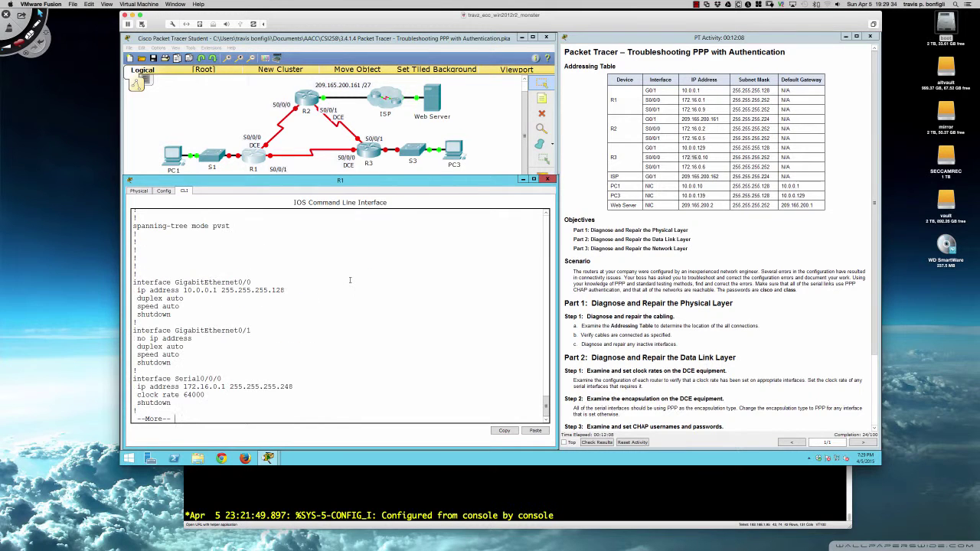
key(Return)
key(Return)
key(Return)
key(Return)
key(Return)
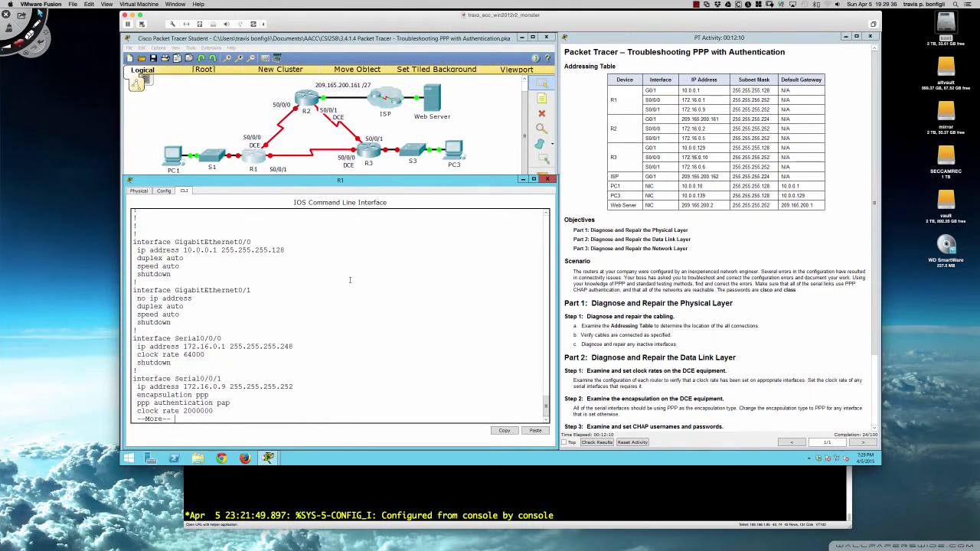
key(q)
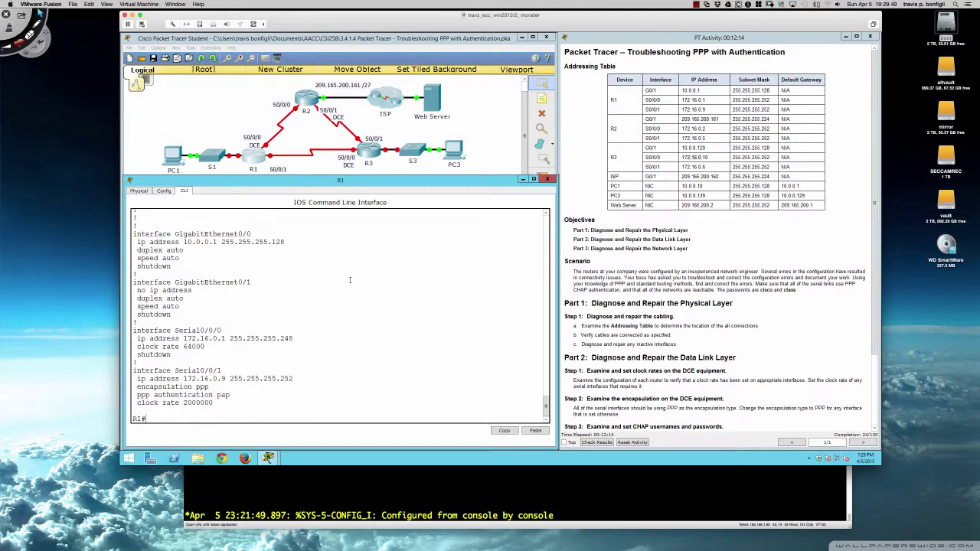
text(conf t)
Enter configuration mode on R1 and bring Serial0/0/0 out of shutdown
key(Return)
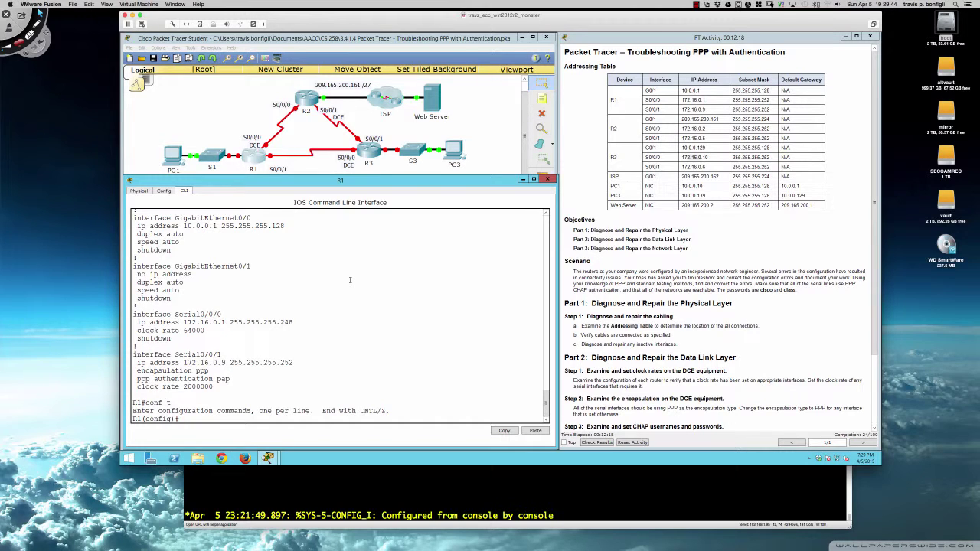
text(int s0/0/0)
key(Return)
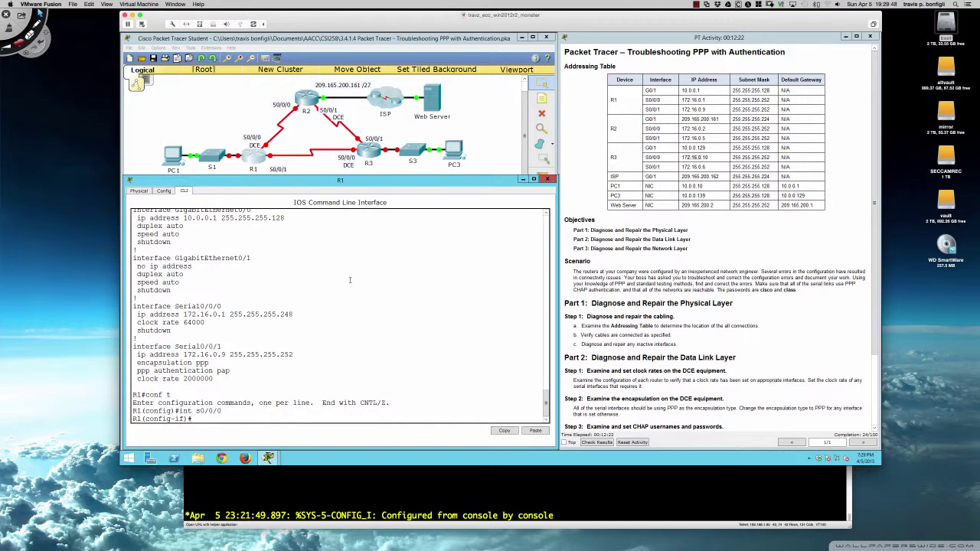
text(no shut)
key(Return)
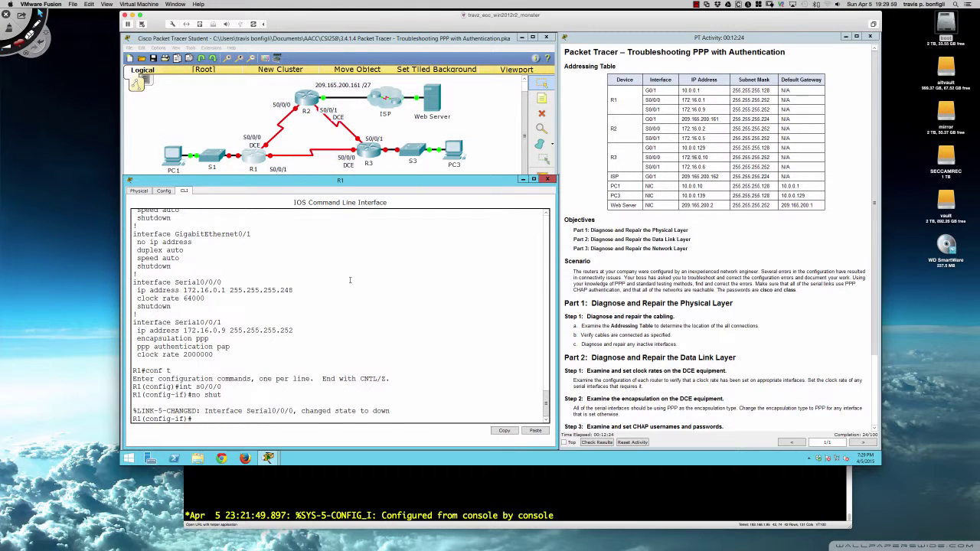
Set R1's Serial0/0/0 to PPP encapsulation with CHAP authentication and list the running config
text(enca)
key(Tab)
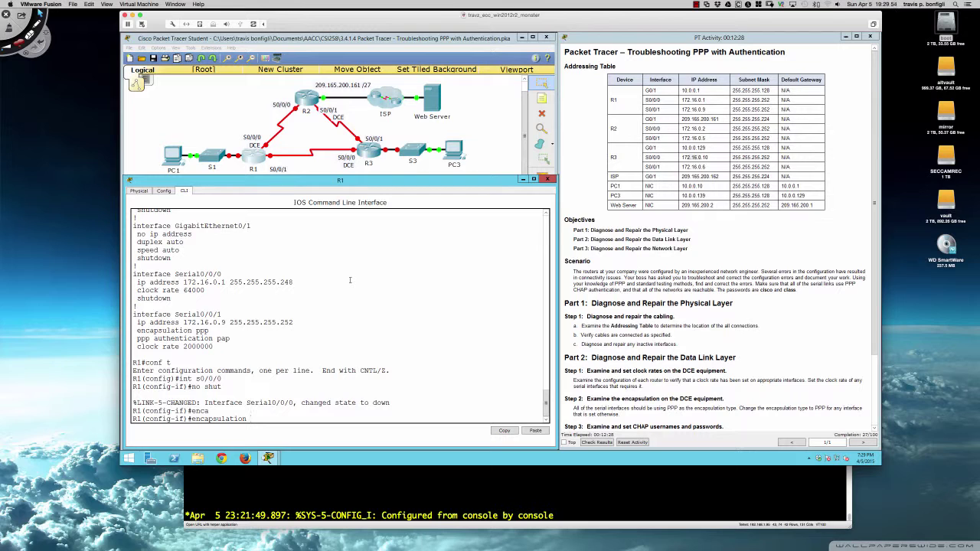
text(ppp)
key(Return)
text(p)
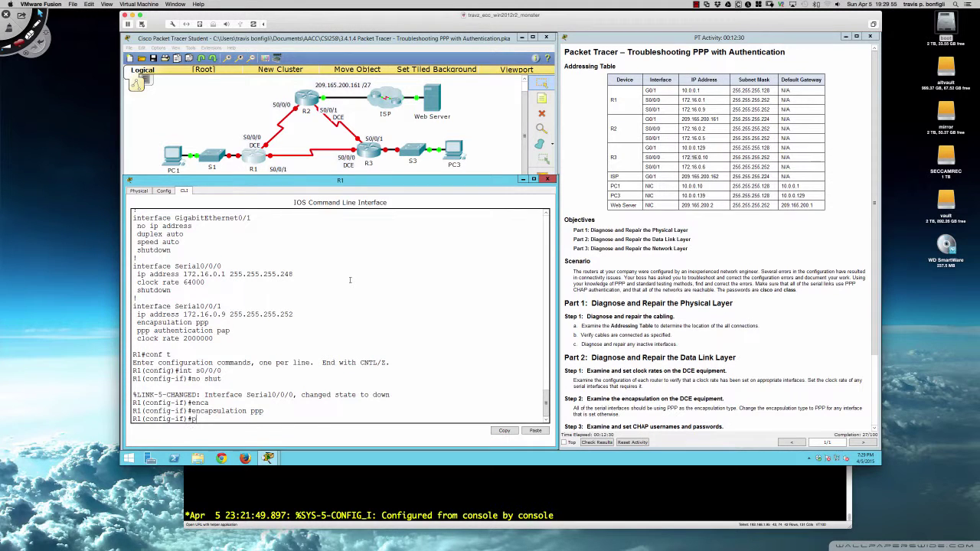
text(pp authen)
key(Tab)
text(ch)
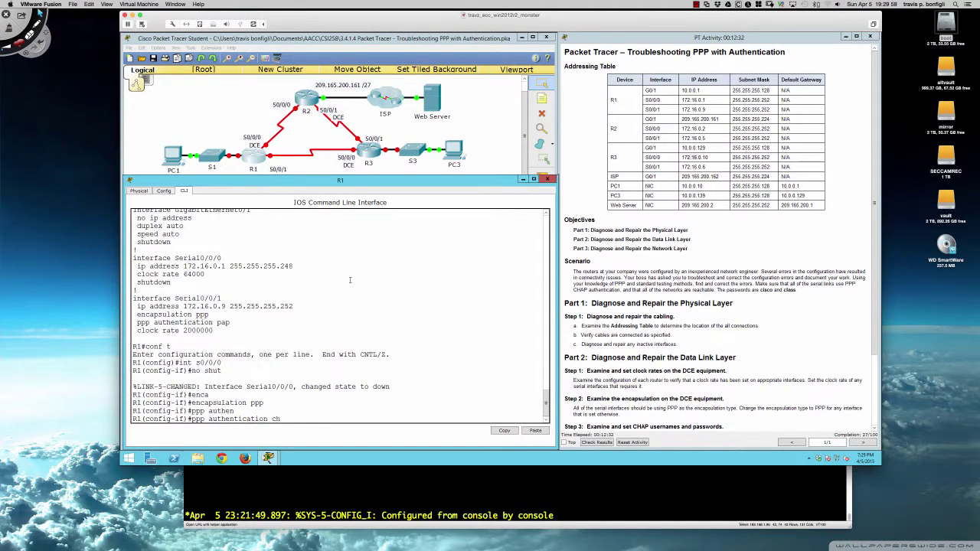
text(ap)
key(Return)
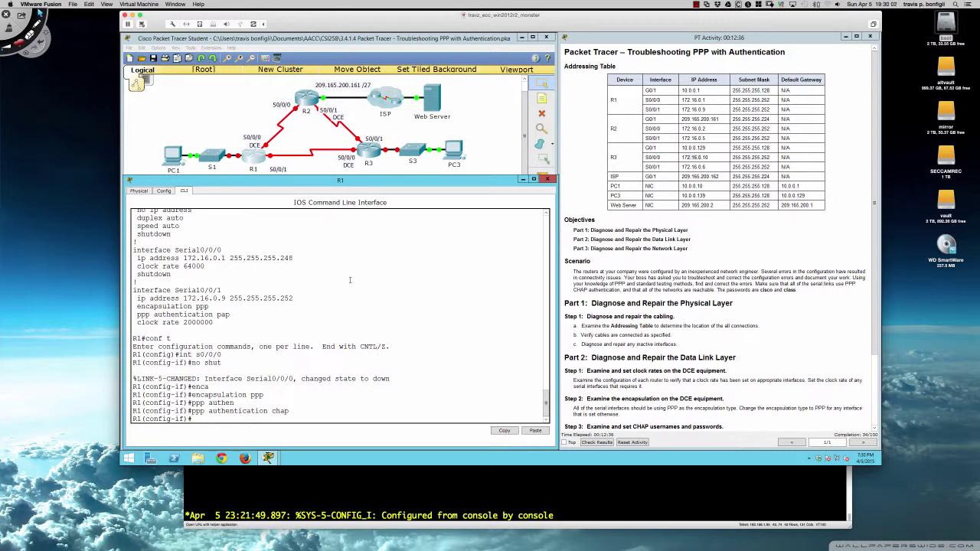
key(Return)
key(Return)
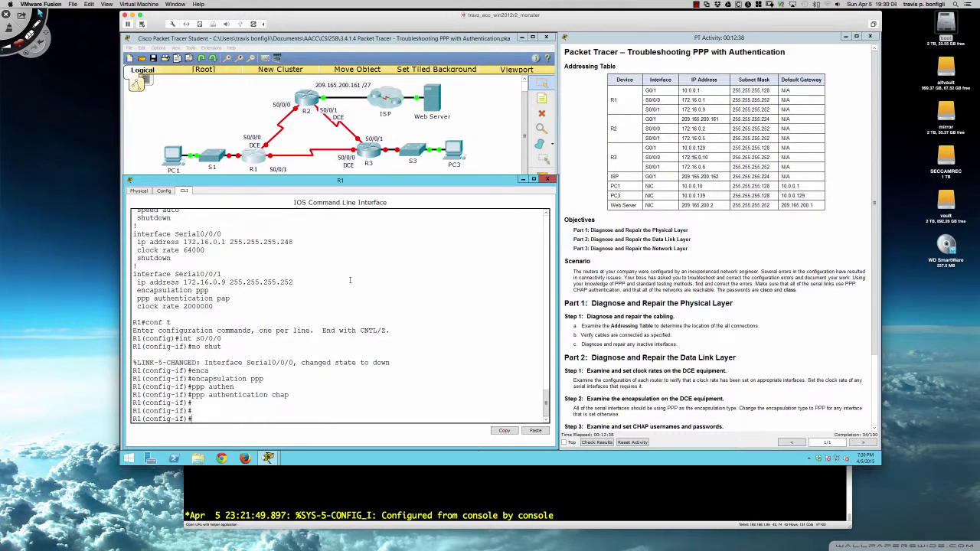
text(do sh run)
key(Return)
key(space)
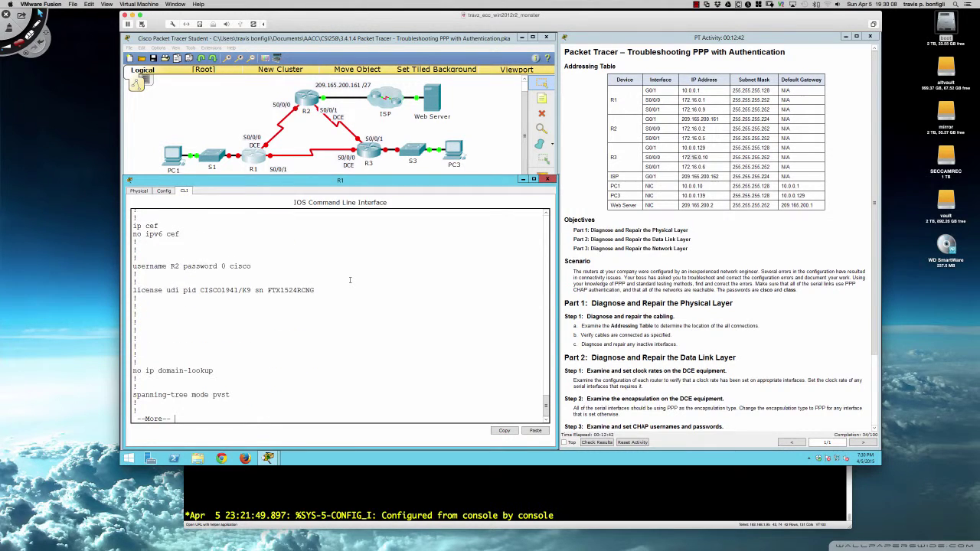
key(space)
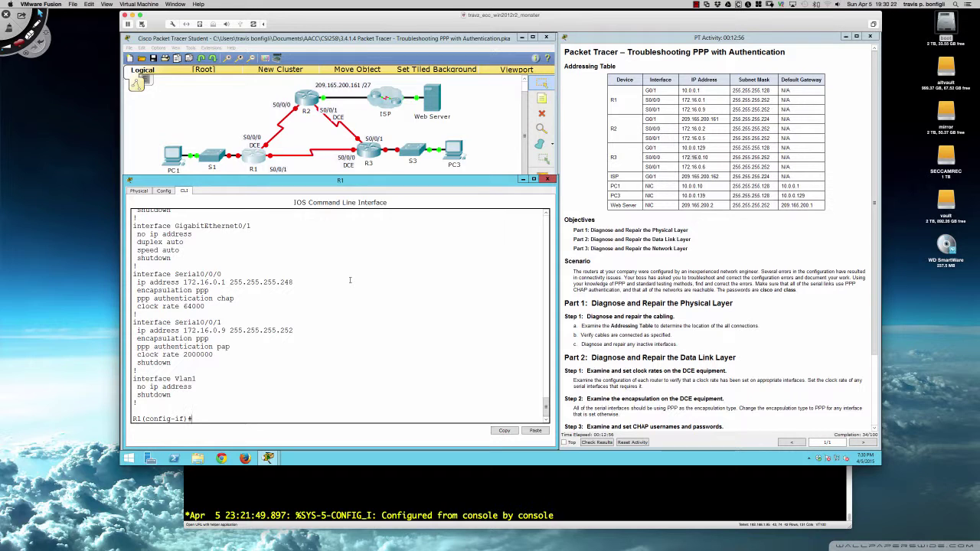
scroll(319, 288, up, 1)
scroll(296, 305, down, 1)
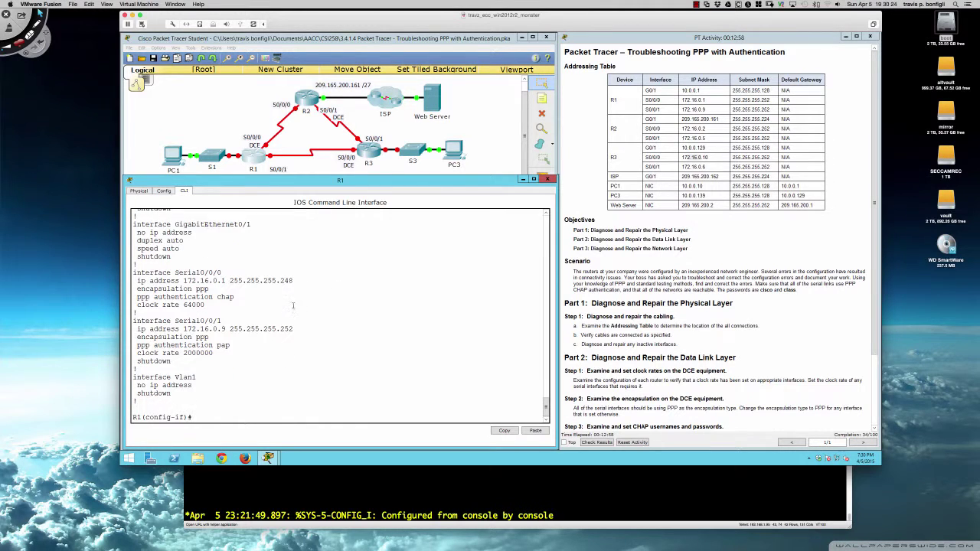
drag(294, 281, 250, 281)
Give Serial0/0/0 the address 172.16.0.1 with mask 255.255.255.252
click(496, 263)
text(ip add 172.16.0.1 255.255.255.252)
key(Return)
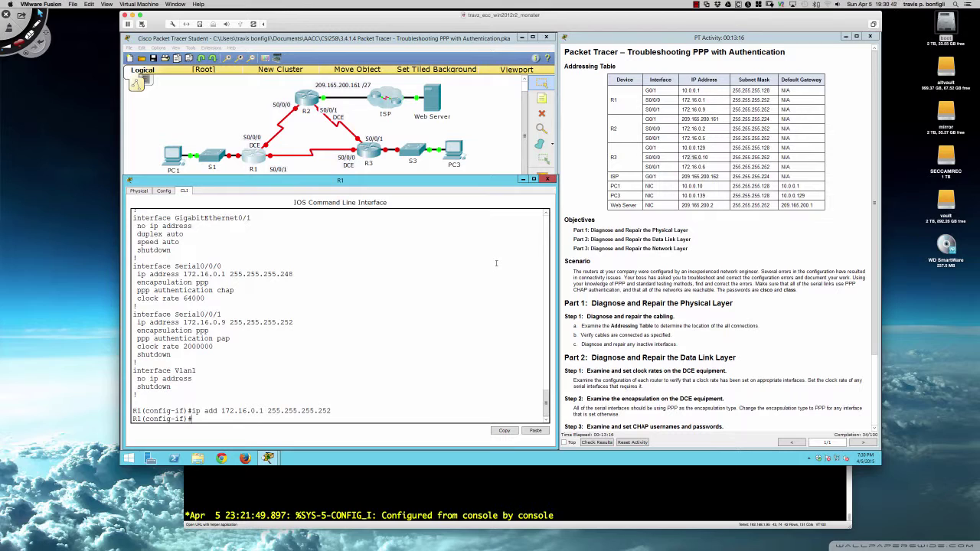
key(Return)
key(Return)
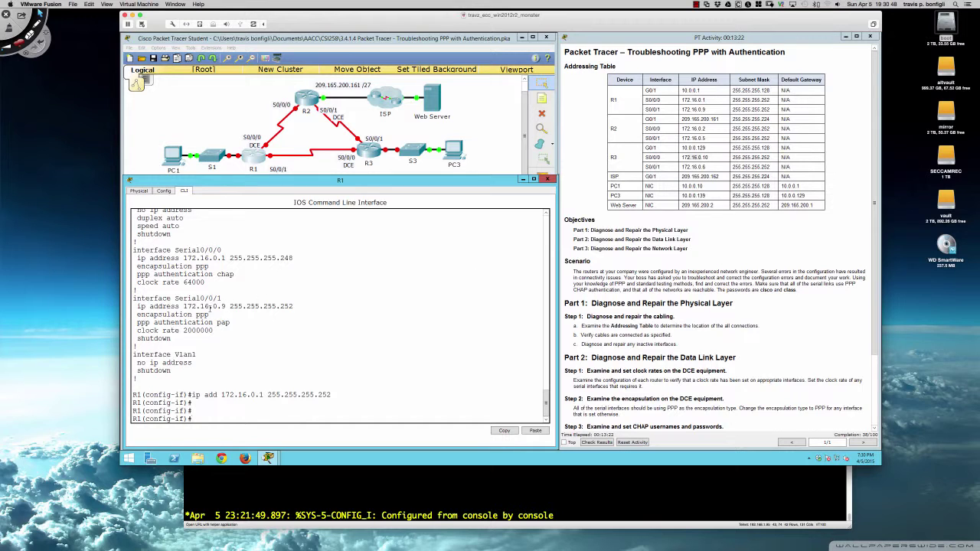
Review Serial0/0/1's address, encapsulation and PAP authentication lines in the listing
drag(209, 306, 227, 306)
drag(209, 315, 140, 315)
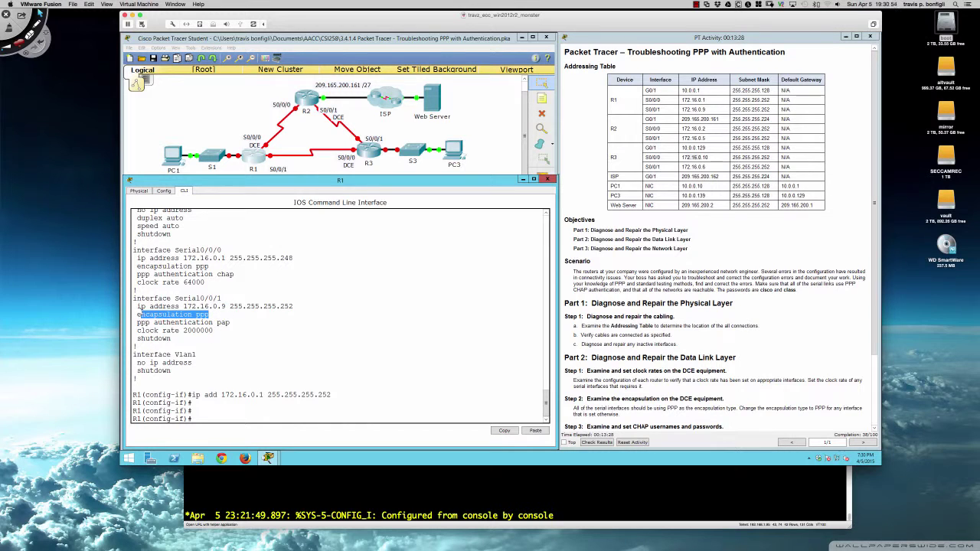
drag(233, 324, 132, 322)
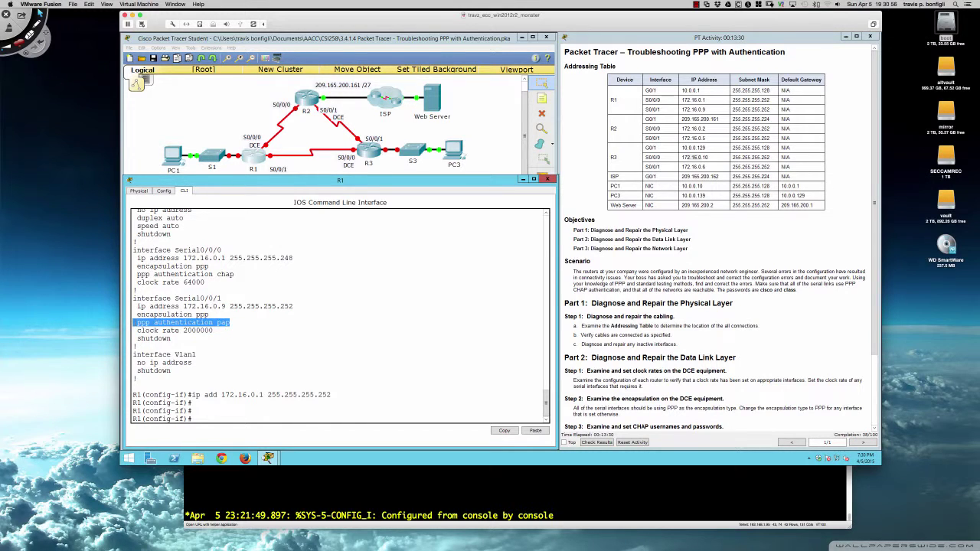
click(373, 360)
Switch Serial0/0/1's PPP authentication from PAP to CHAP
text(int s0/0/1)
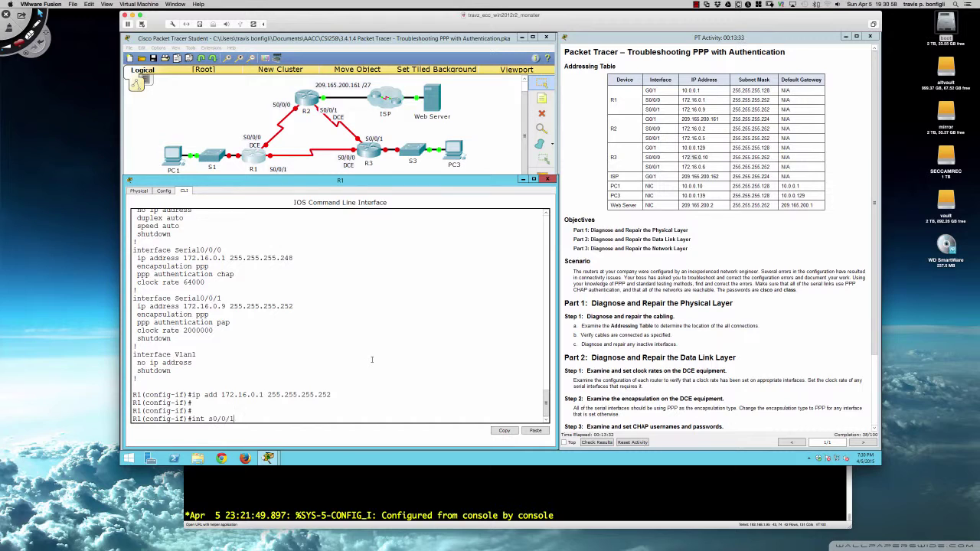
key(Return)
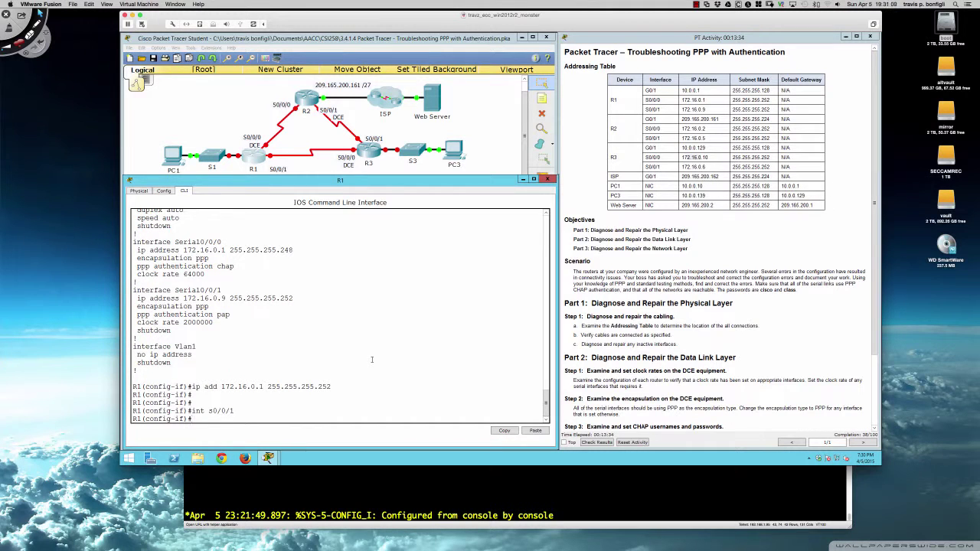
text(ppp authen)
key(Tab)
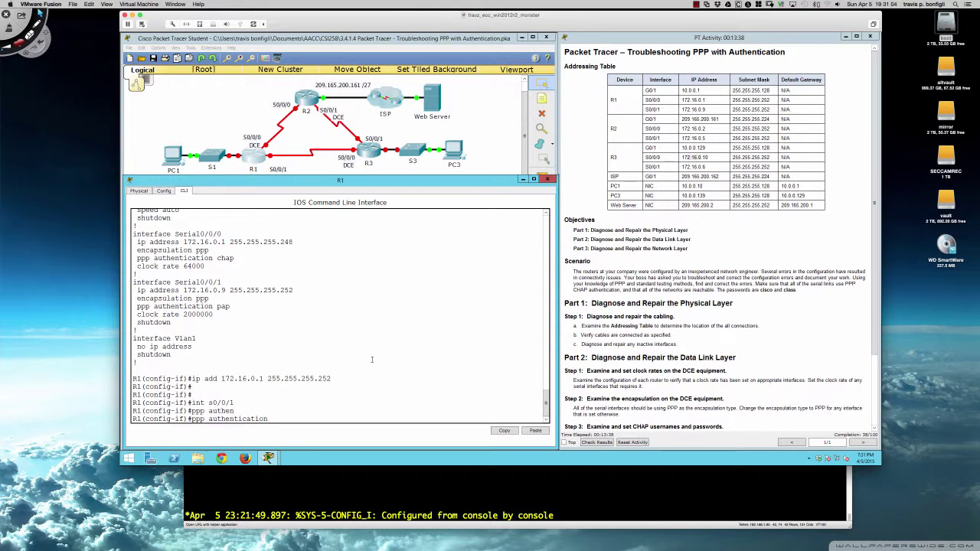
text(chap)
key(Return)
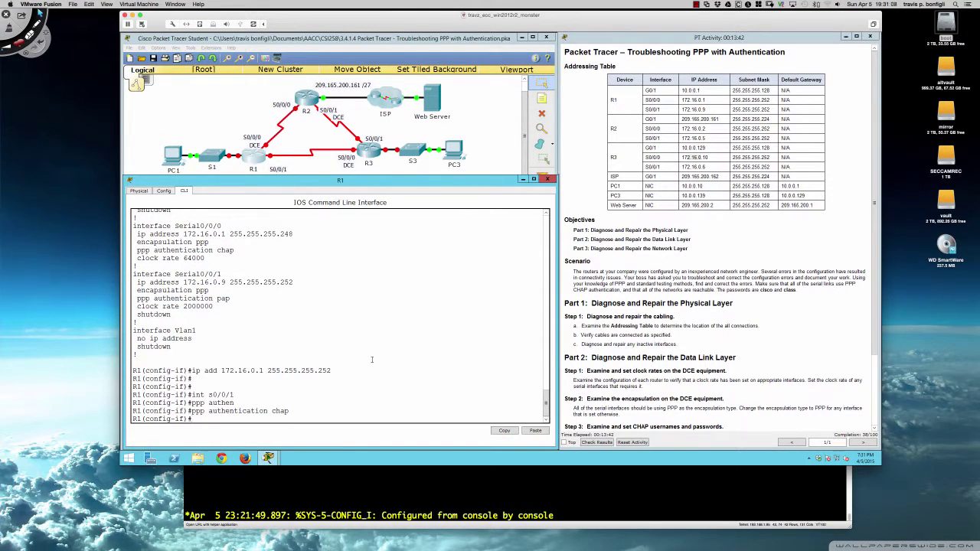
Try removing clock rate 2000000 from Serial0/0/1 and relist the running configuration
text(no clock rate 2000000)
key(Return)
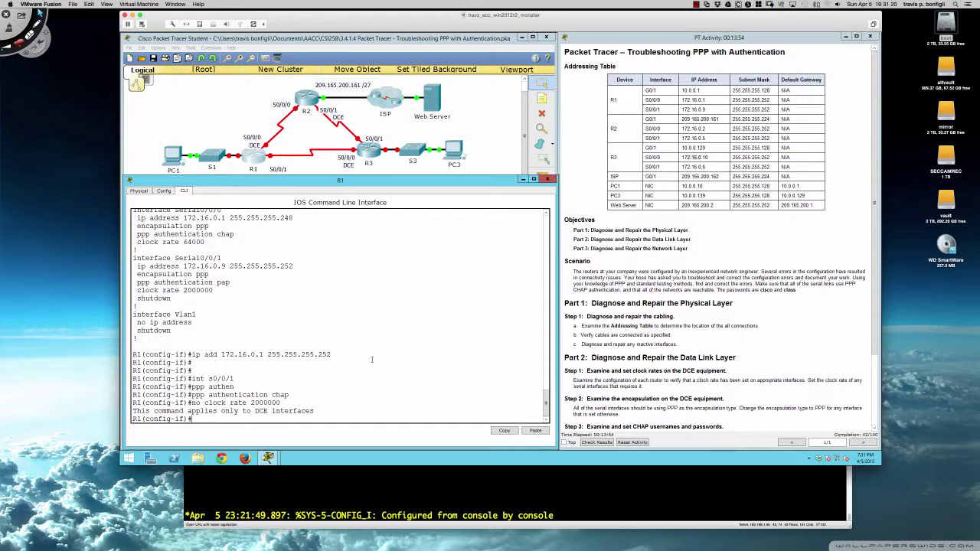
text(do sh run)
key(Return)
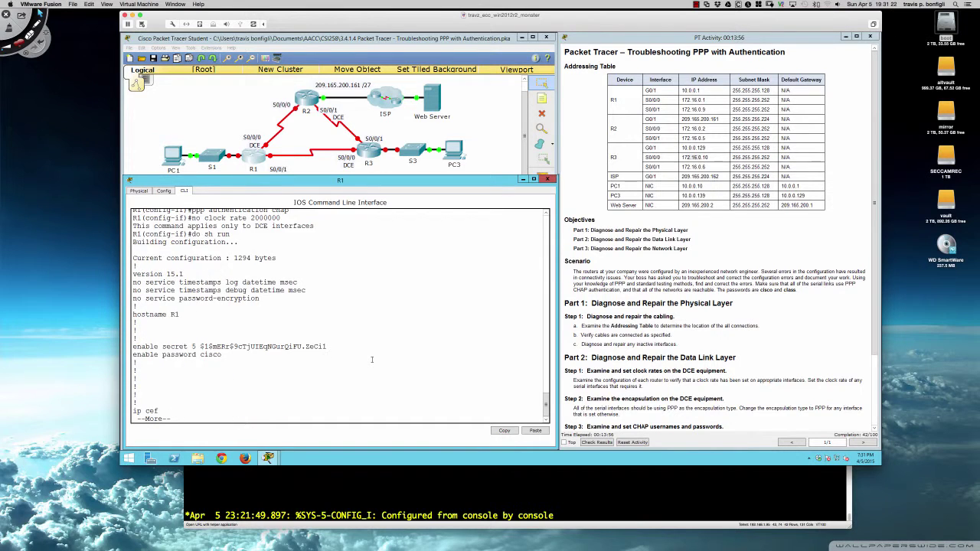
key(space)
key(space)
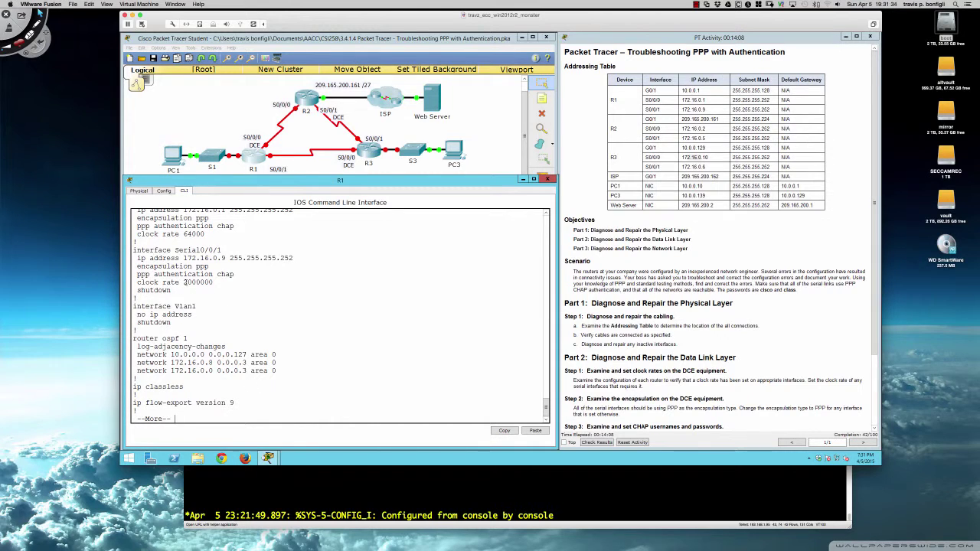
Bring Serial0/0/1 out of shutdown with no shut
text(q)
text(no shut)
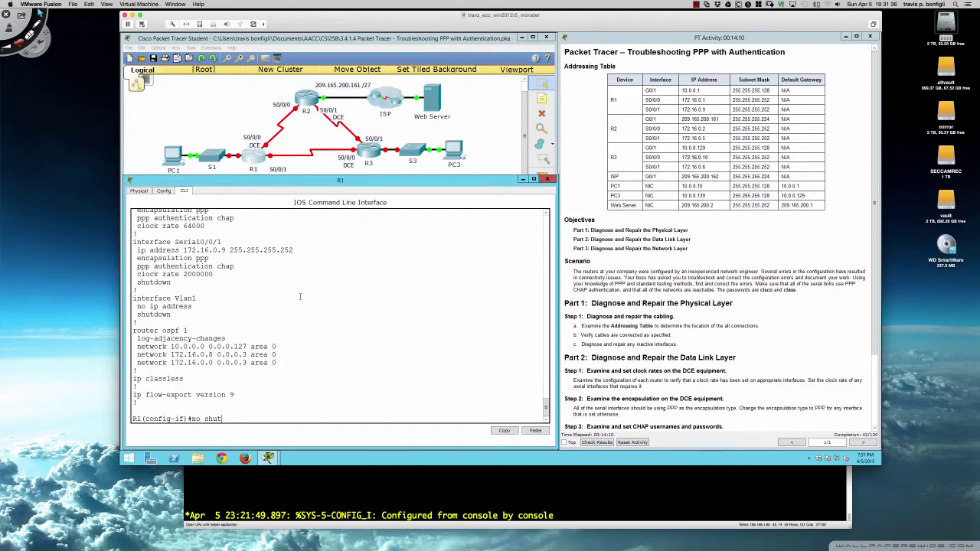
key(Return)
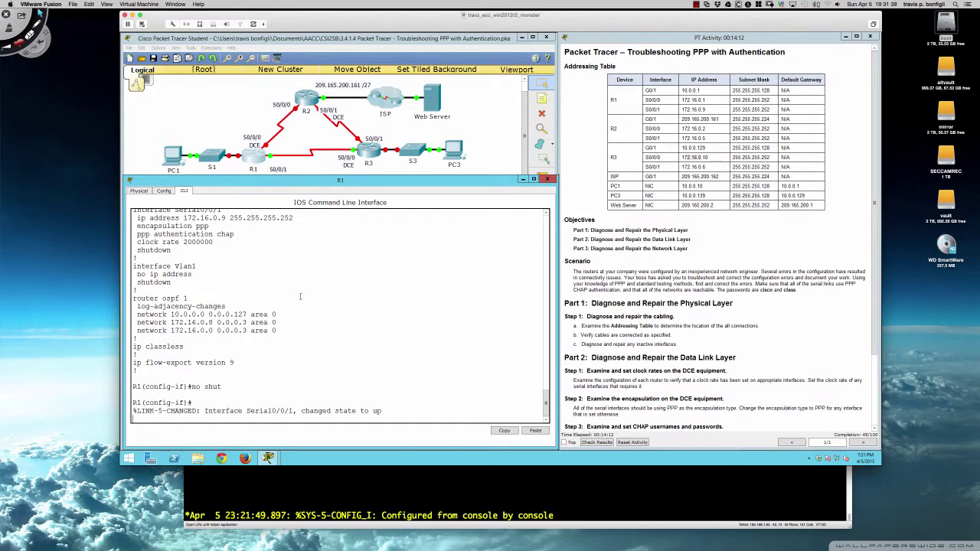
key(Return)
key(Return)
key(Return)
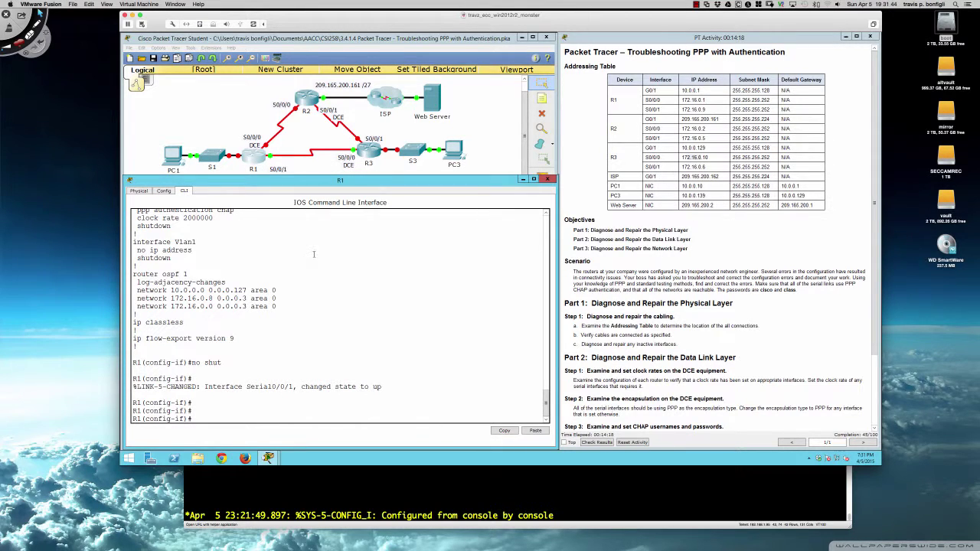
List interface status, noting Serial0/0/1 shows status up but protocol down
text(do sh ip int bri)
key(Return)
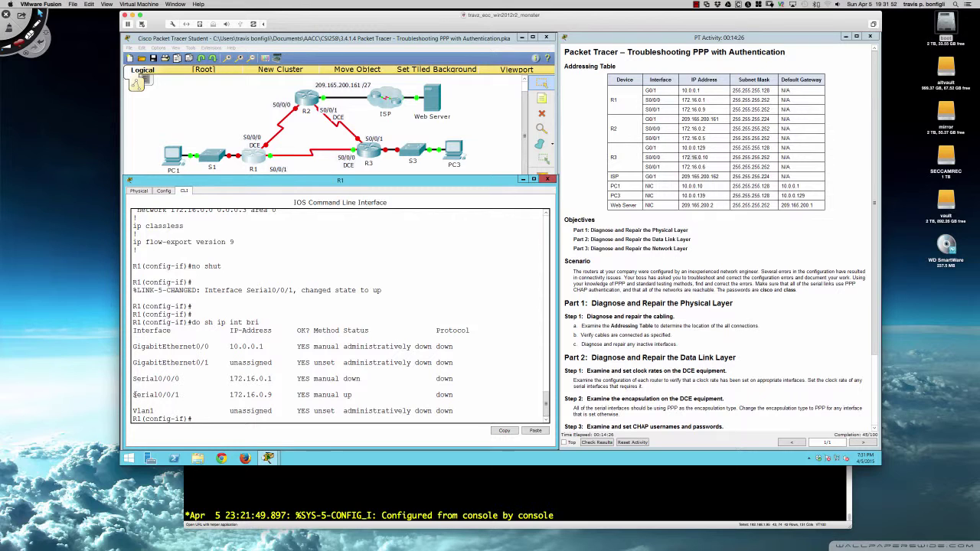
drag(134, 394, 456, 396)
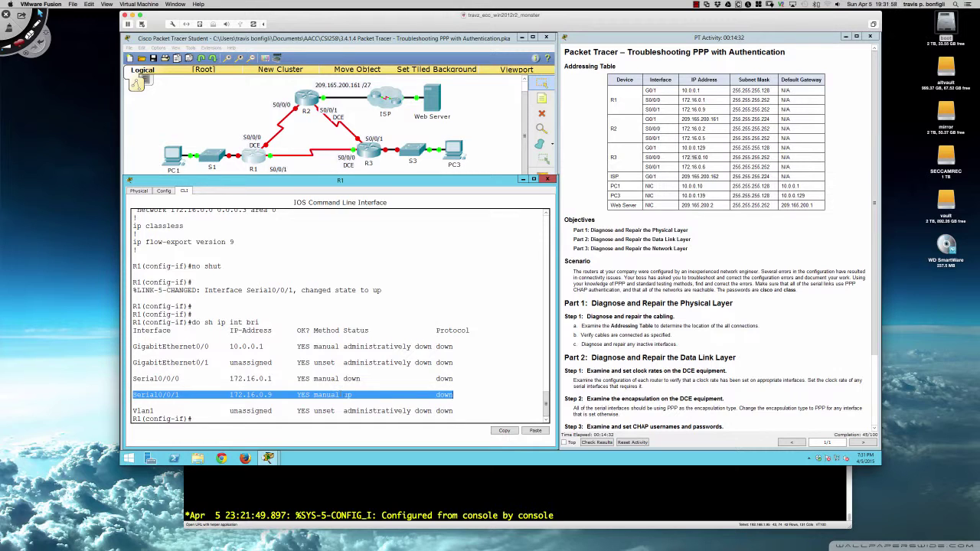
drag(344, 394, 354, 394)
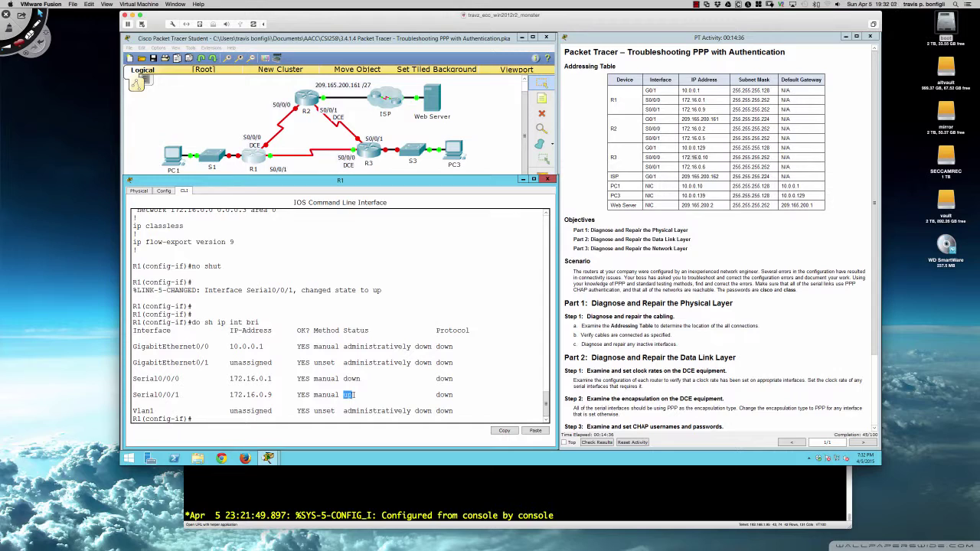
drag(435, 394, 454, 395)
Page through R1's running configuration to review its usernames
click(474, 385)
text(do sh run)
key(Return)
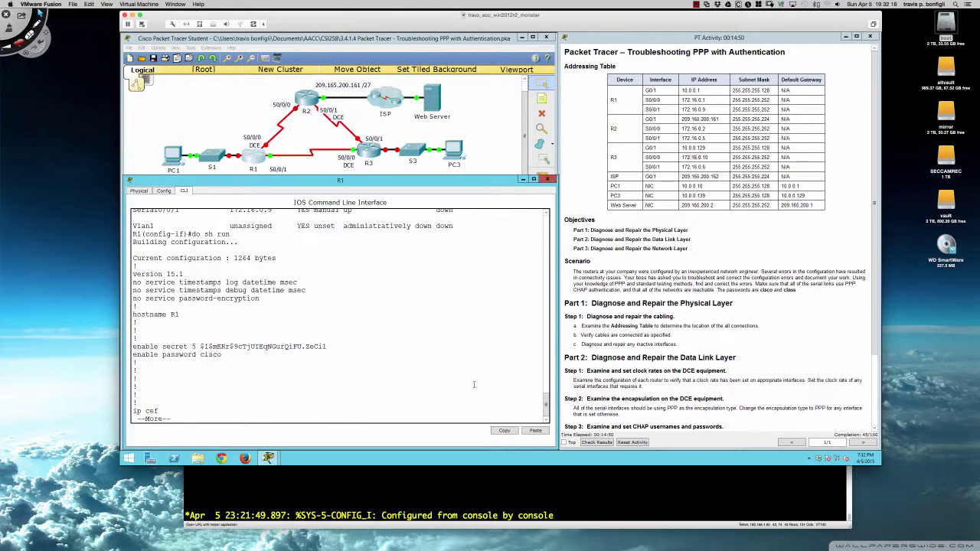
key(space)
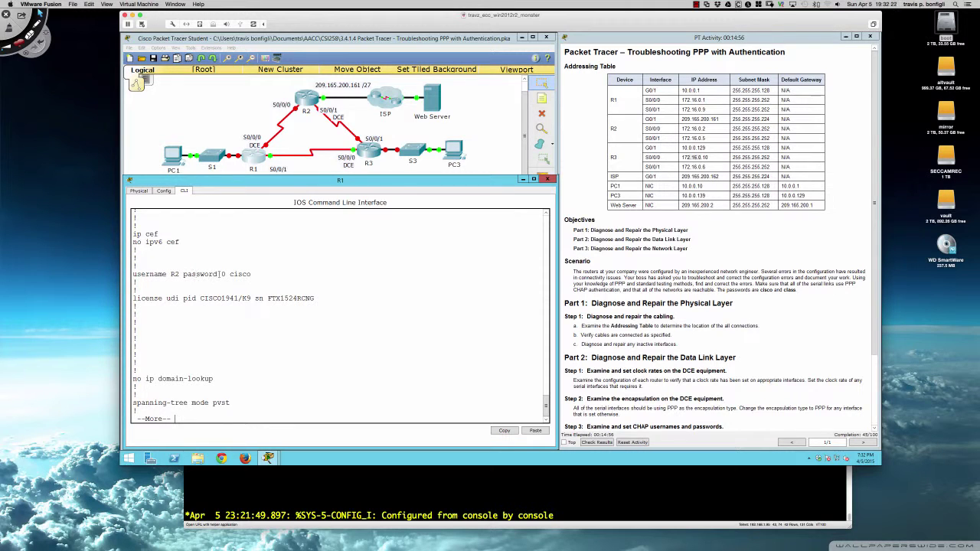
Leave interface mode and add a username for R3 with the lab's shared password
text(q)
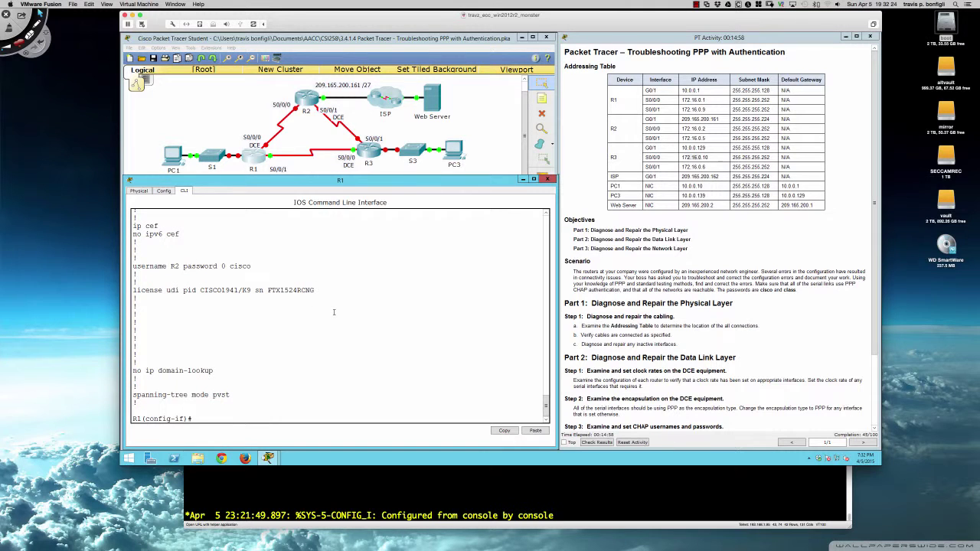
text(exit)
key(Return)
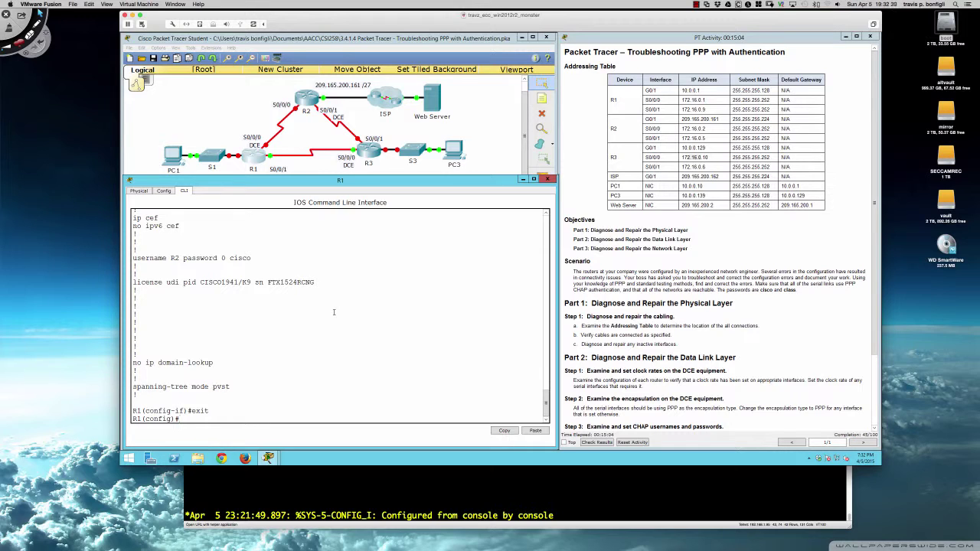
text(username R3 password cisco)
key(Return)
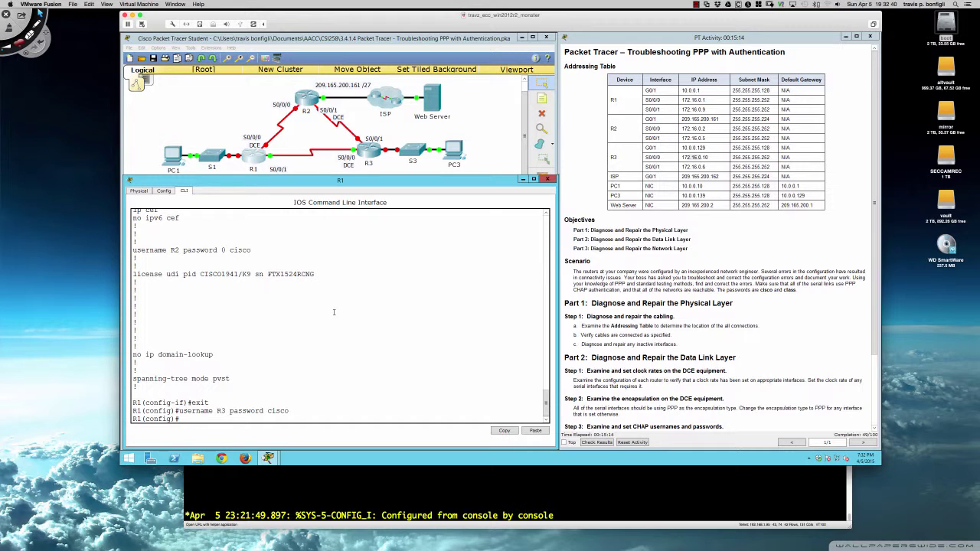
key(Return)
key(Return)
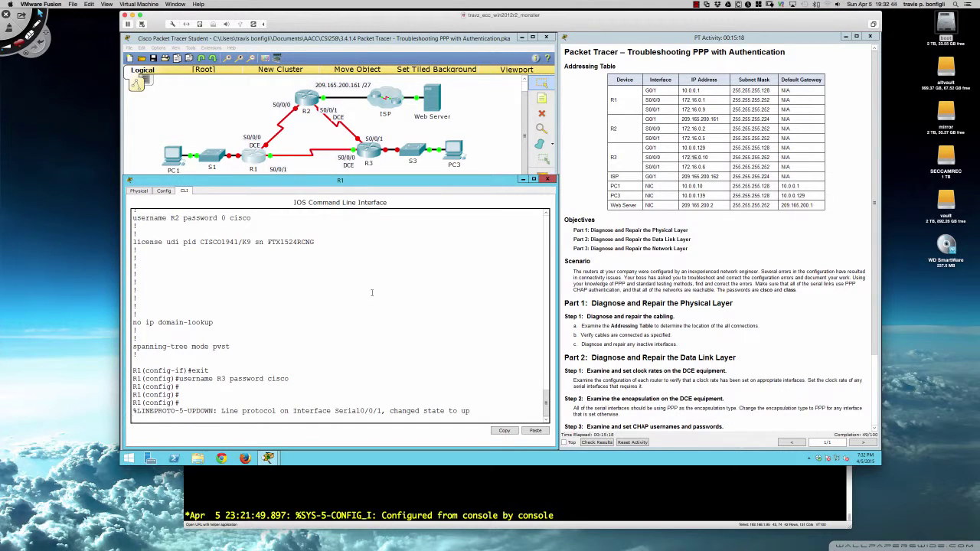
key(Return)
key(Return)
key(Return)
Rerun the interface summary, showing Serial0/0/1 now up/up
text(do sh ip i)
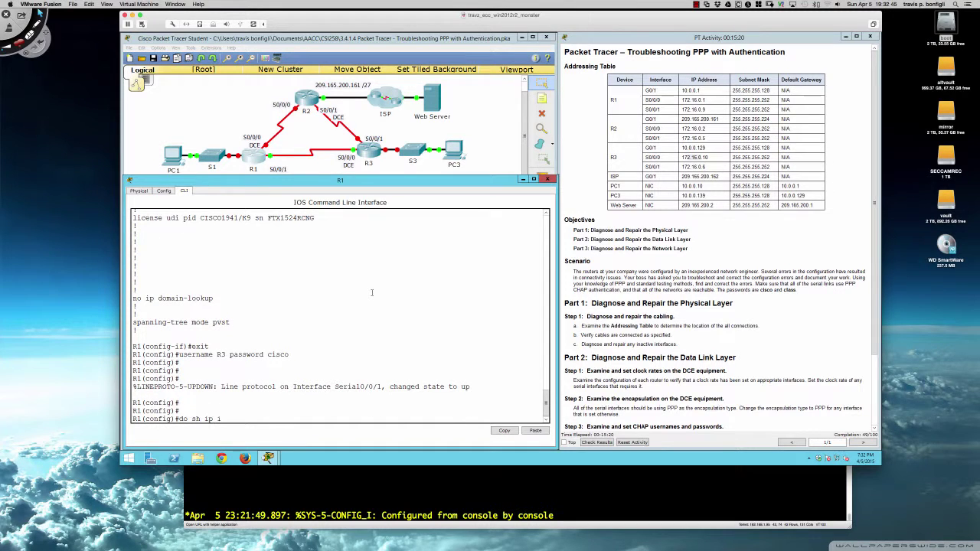
text(nt bri)
key(Return)
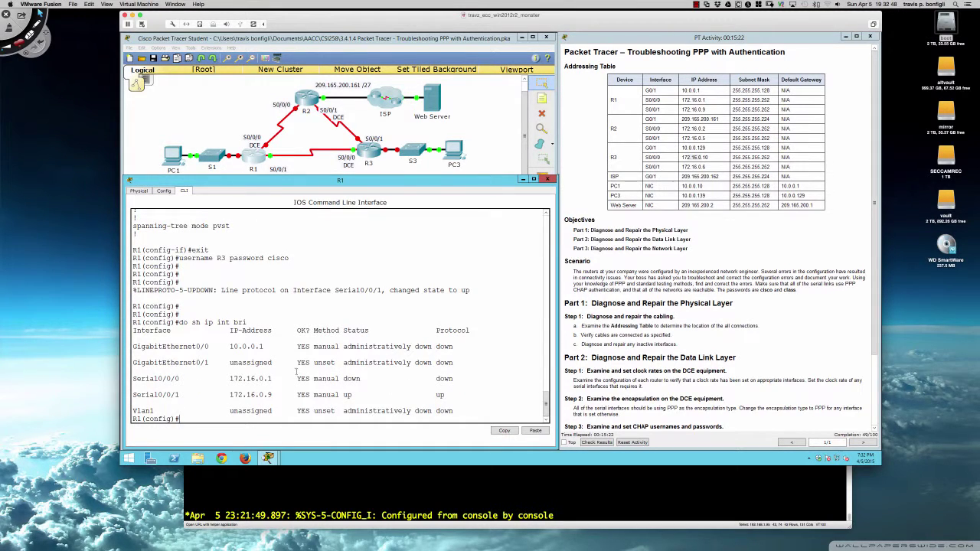
drag(233, 394, 452, 395)
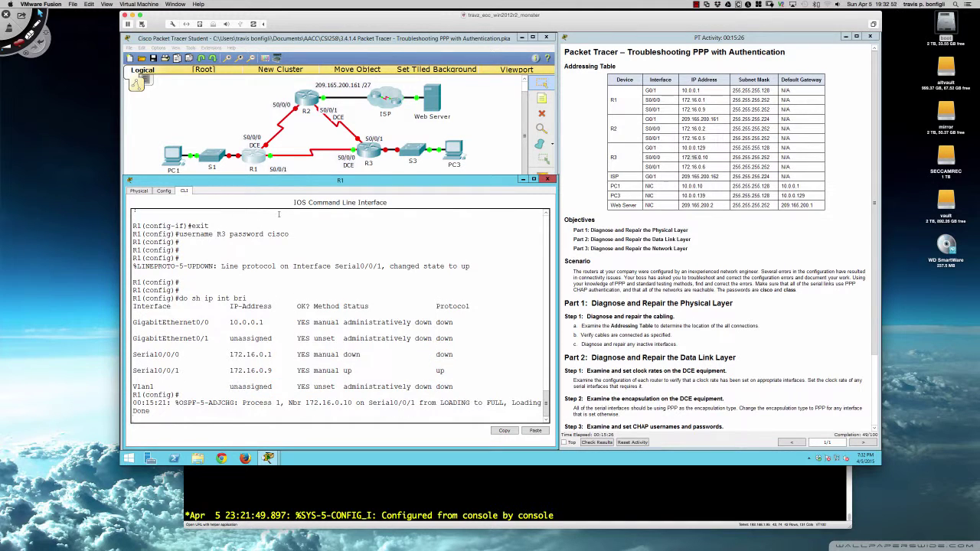
Scroll back to compare with Serial0/0/1's earlier up/down status
scroll(285, 253, up, 4)
scroll(285, 265, down, 3)
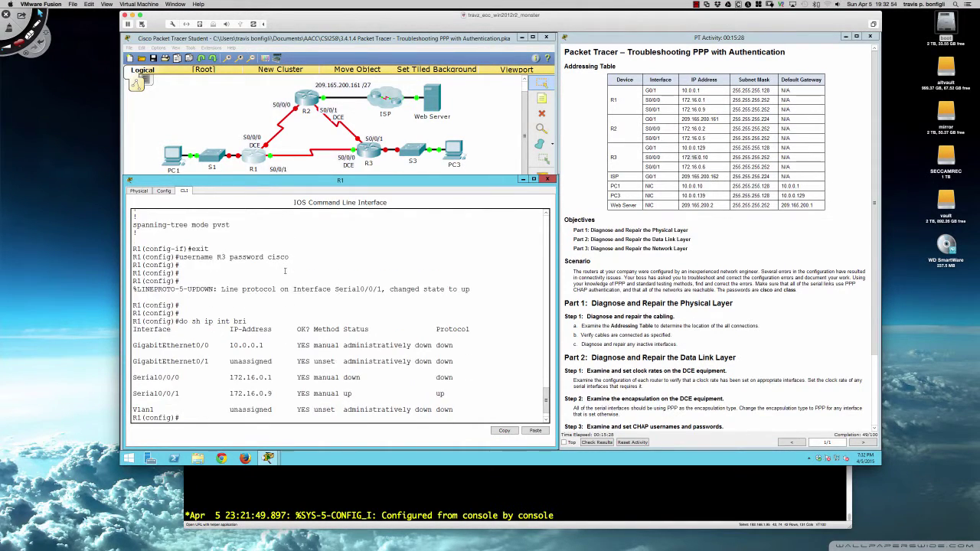
scroll(285, 271, up, 15)
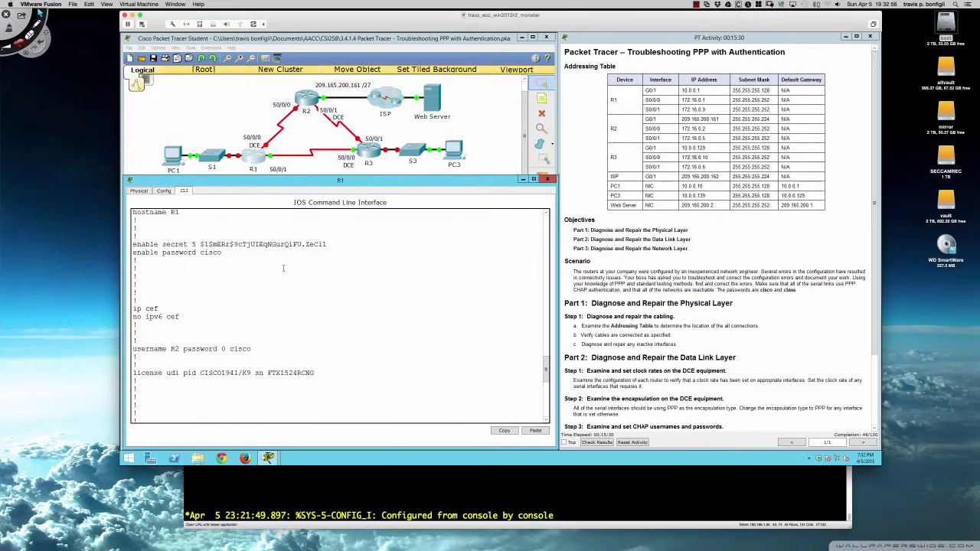
scroll(284, 269, up, 3)
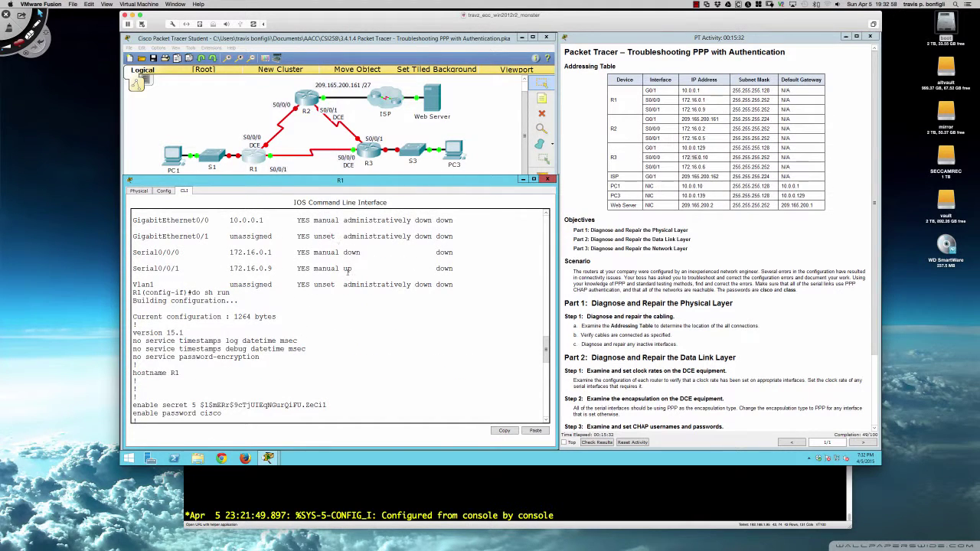
drag(347, 271, 455, 270)
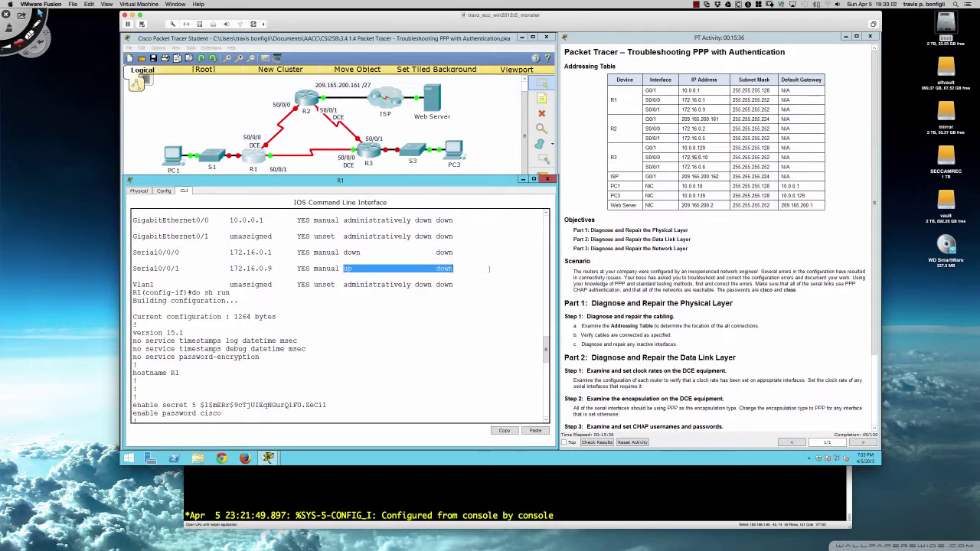
click(463, 265)
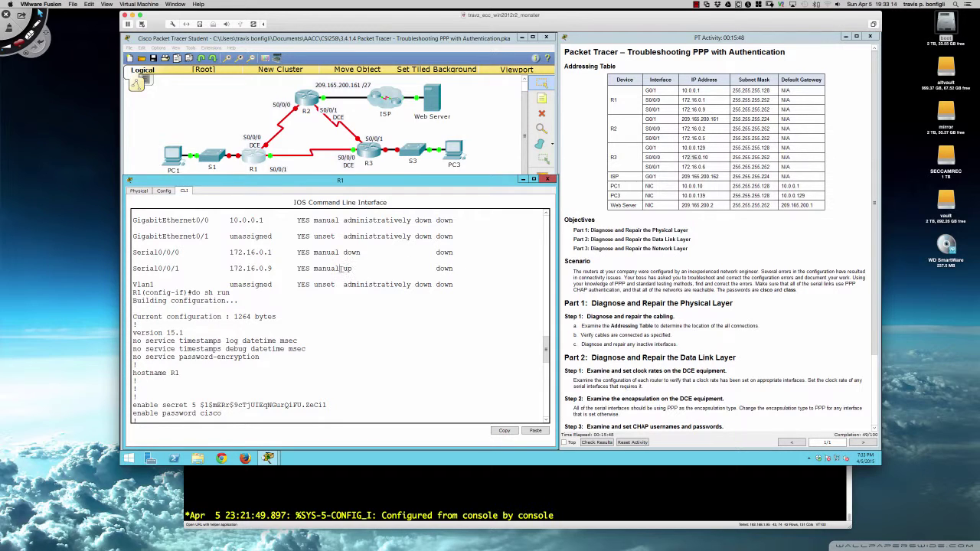
drag(354, 269, 339, 268)
drag(435, 269, 453, 269)
scroll(461, 268, up, 1)
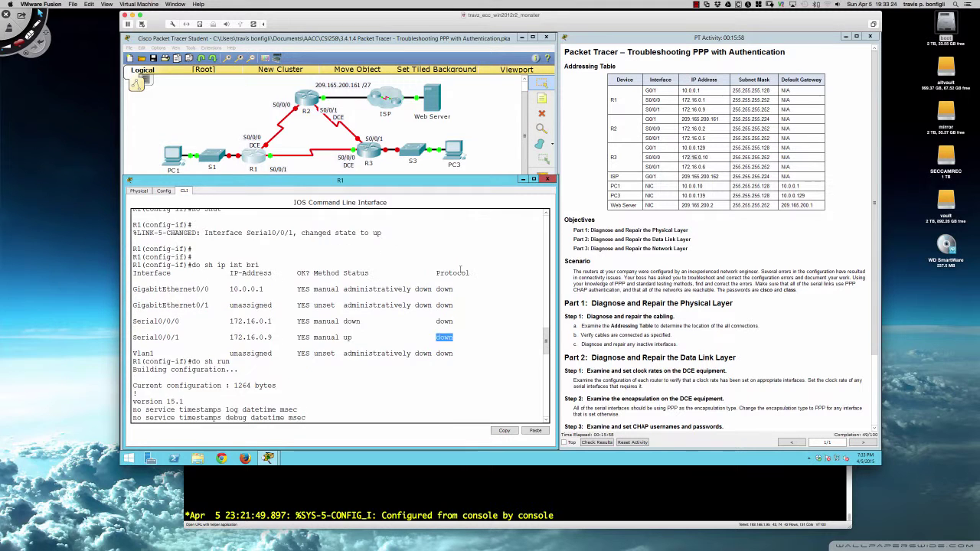
scroll(460, 268, down, 20)
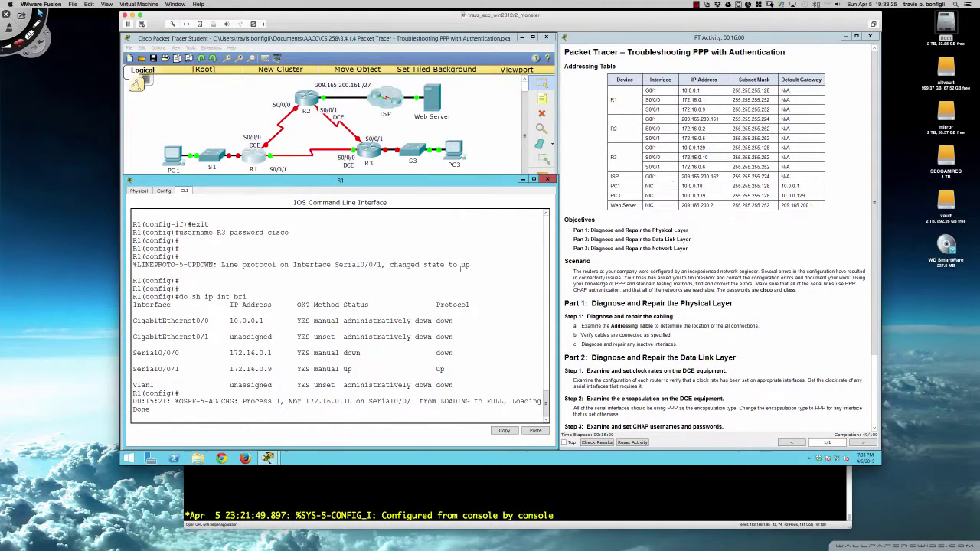
key(Return)
key(Return)
key(Return)
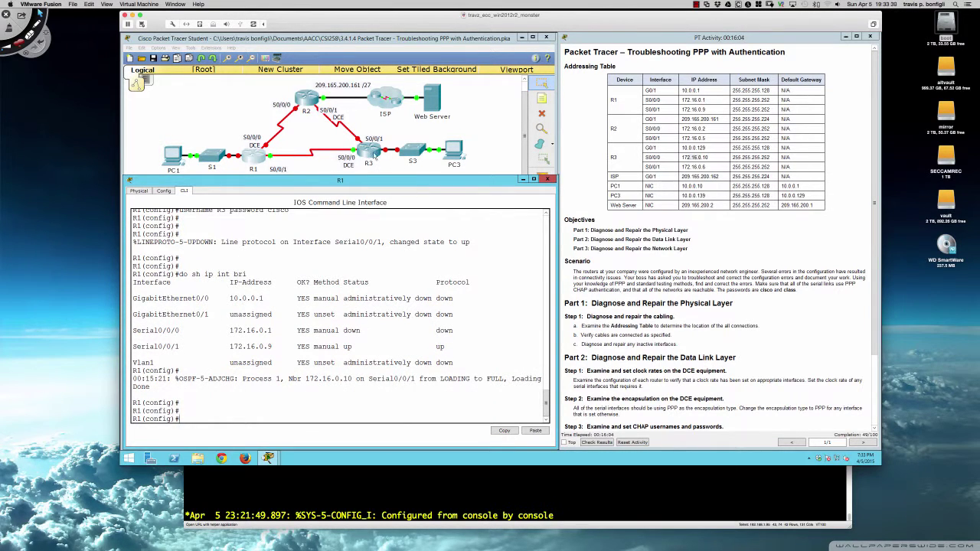
Check R3's running configuration for its R1 username entry, then return to R1's console
click(372, 155)
key(Return)
key(Return)
key(Return)
key(Return)
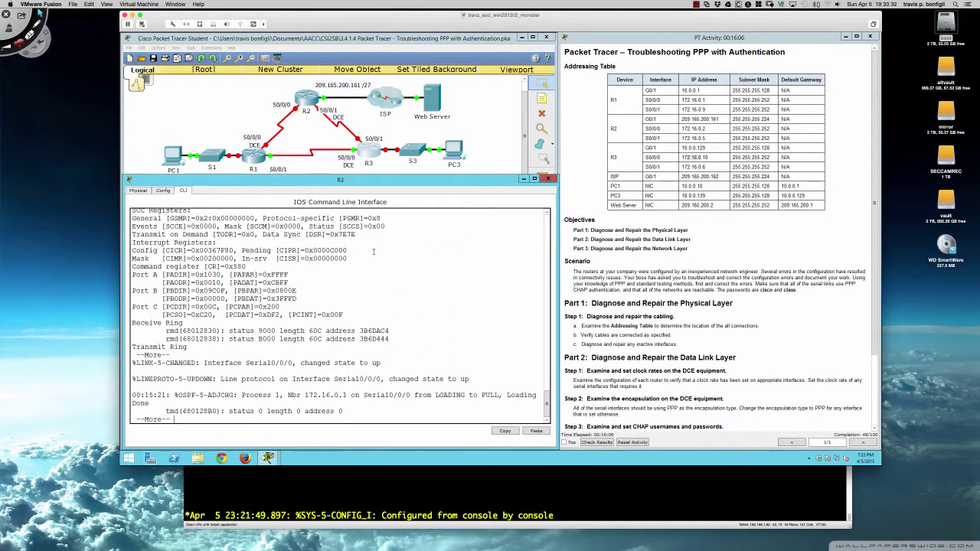
text(do sh run)
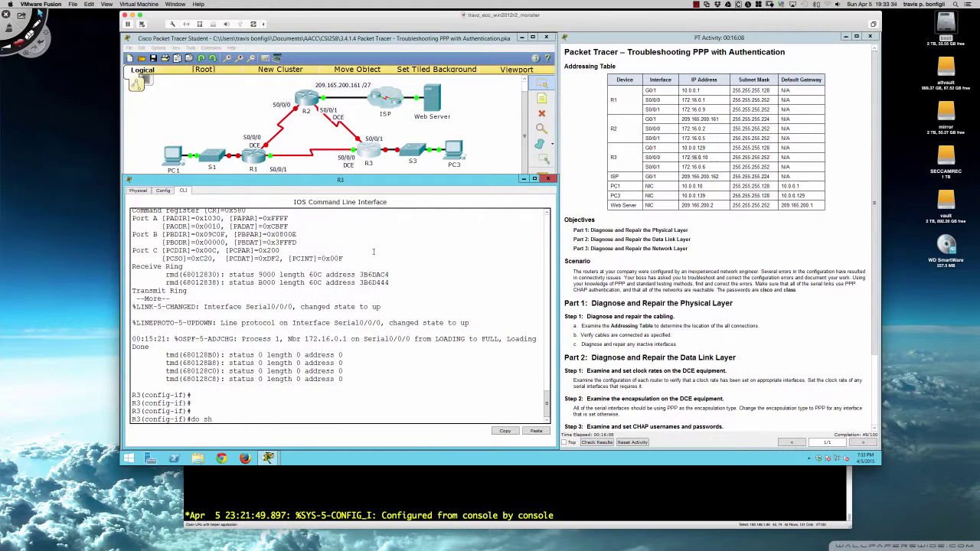
key(Return)
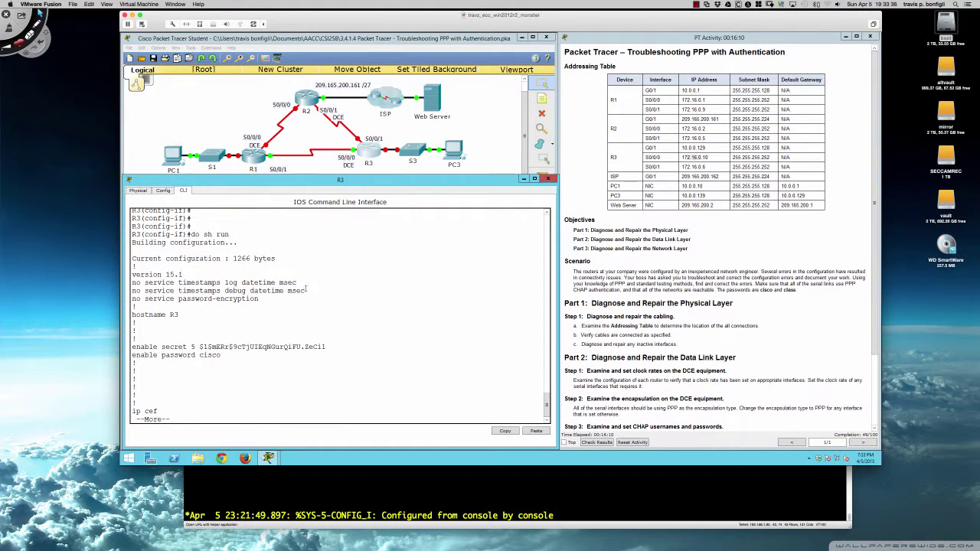
key(space)
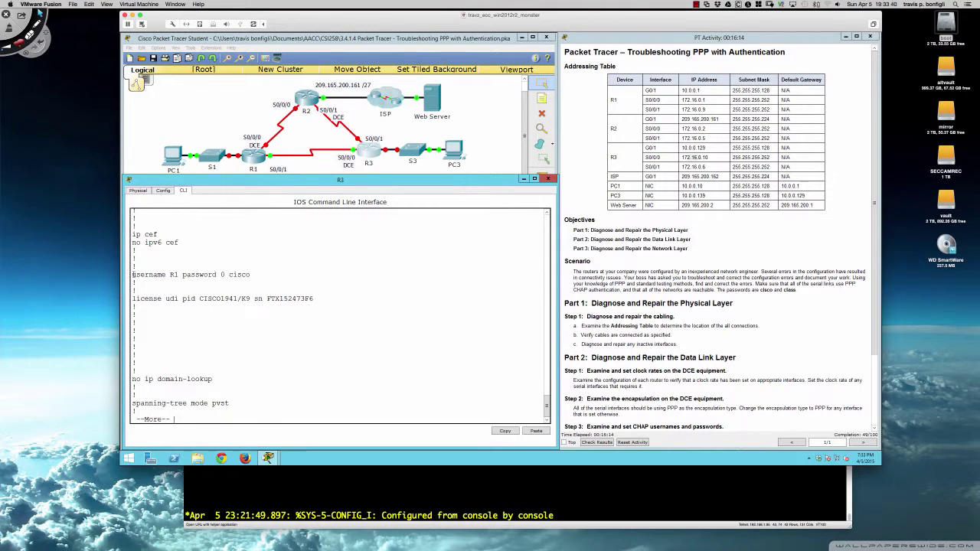
drag(132, 274, 247, 274)
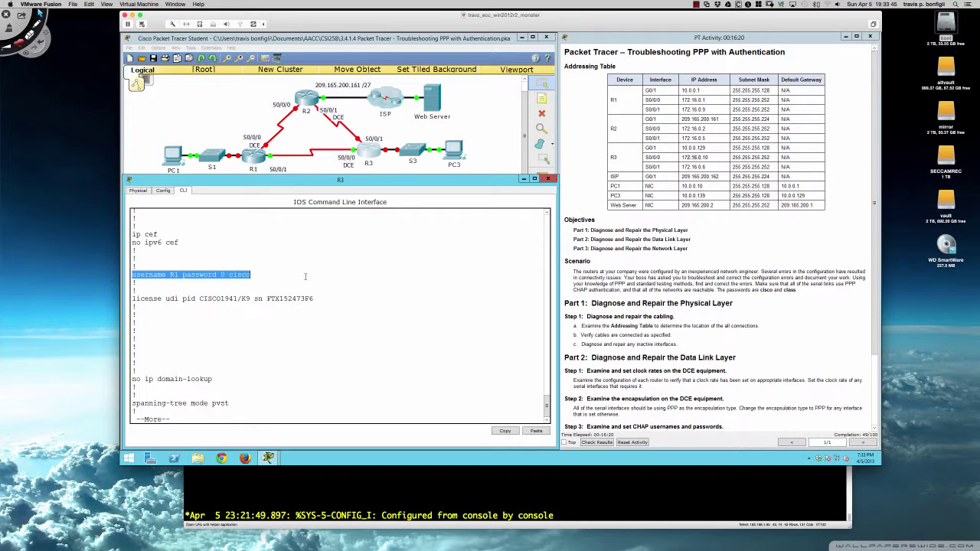
click(305, 276)
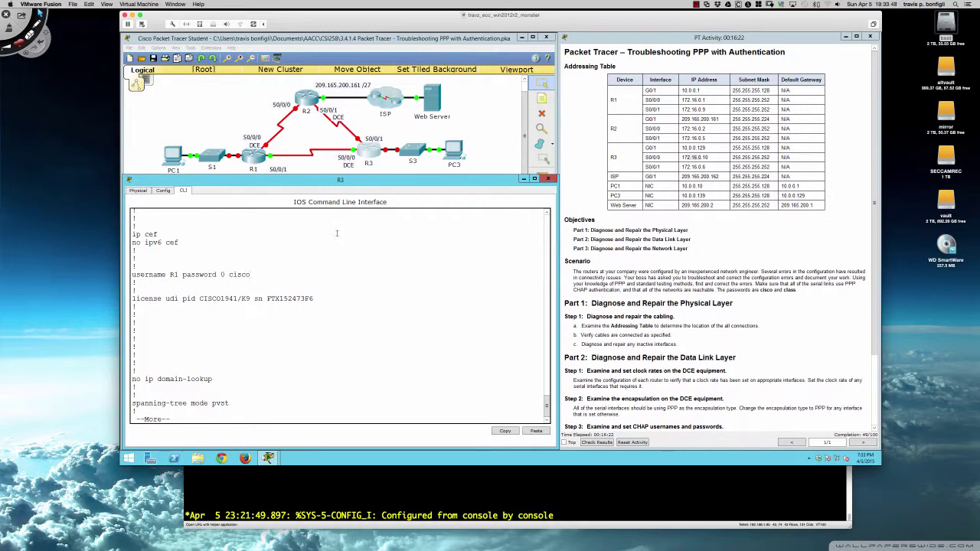
click(252, 158)
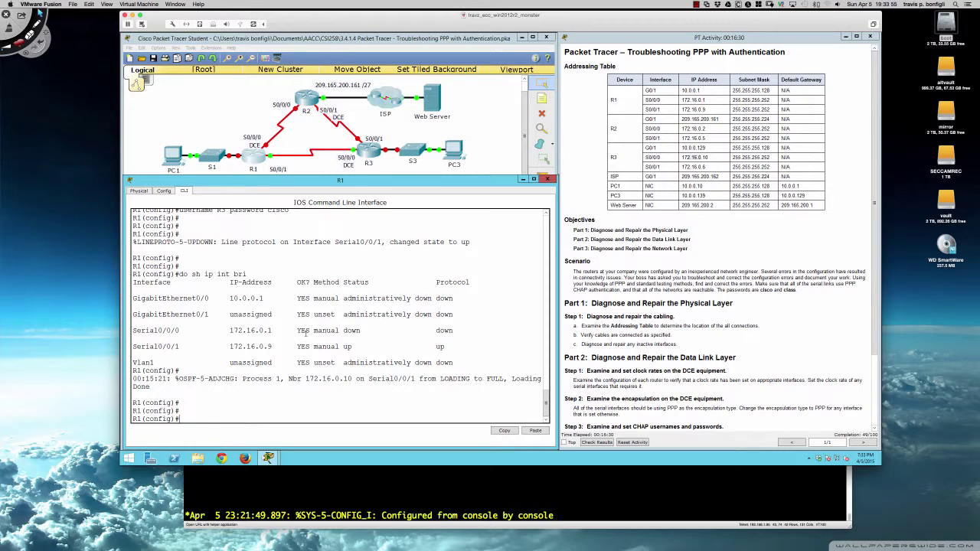
Point out that R1's Serial0/0/0 status and protocol are both down
drag(315, 331, 455, 331)
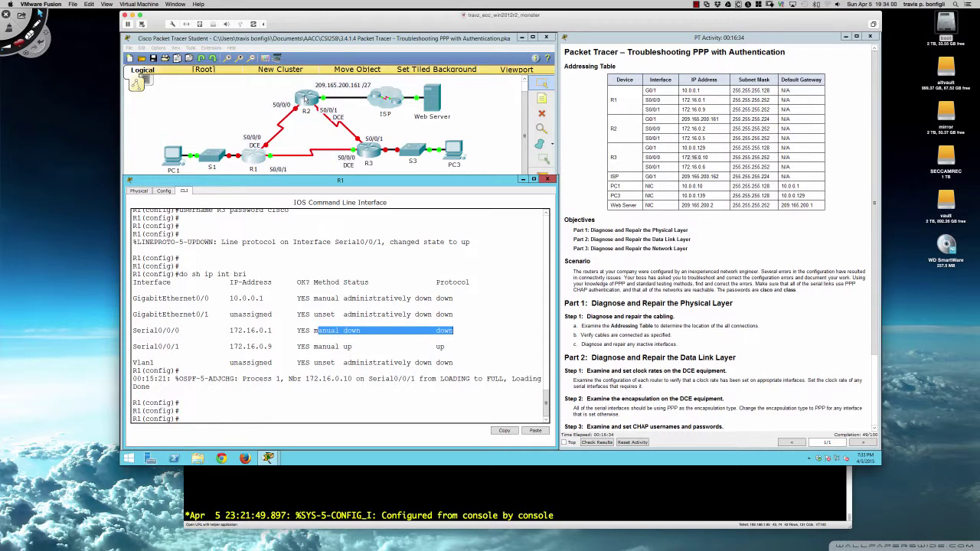
click(398, 271)
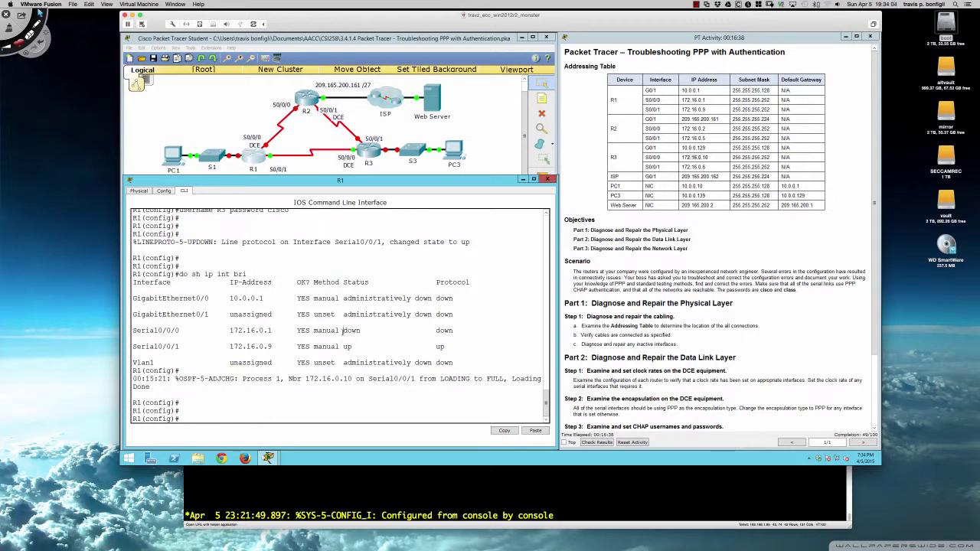
drag(343, 330, 453, 330)
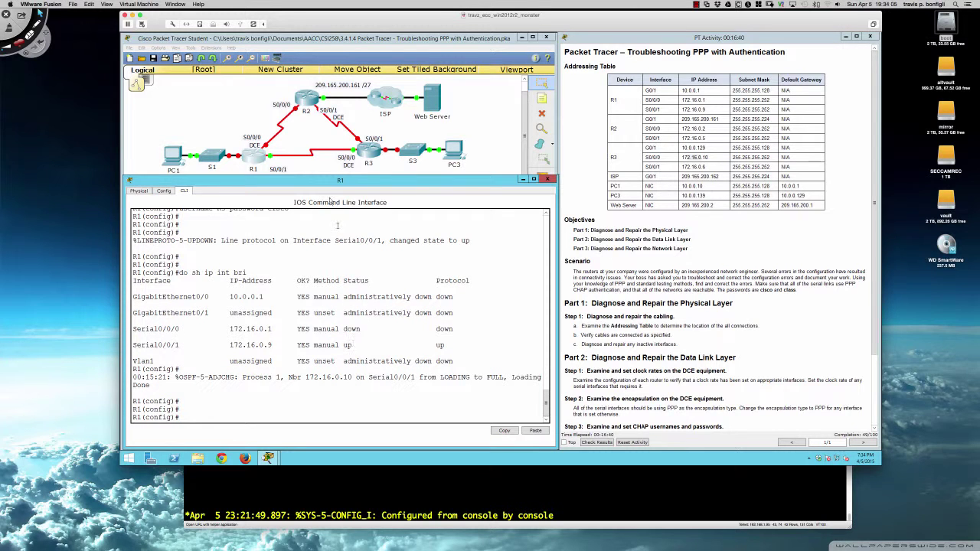
Log into R2's console and enter privileged mode with the console and enable passwords
click(308, 101)
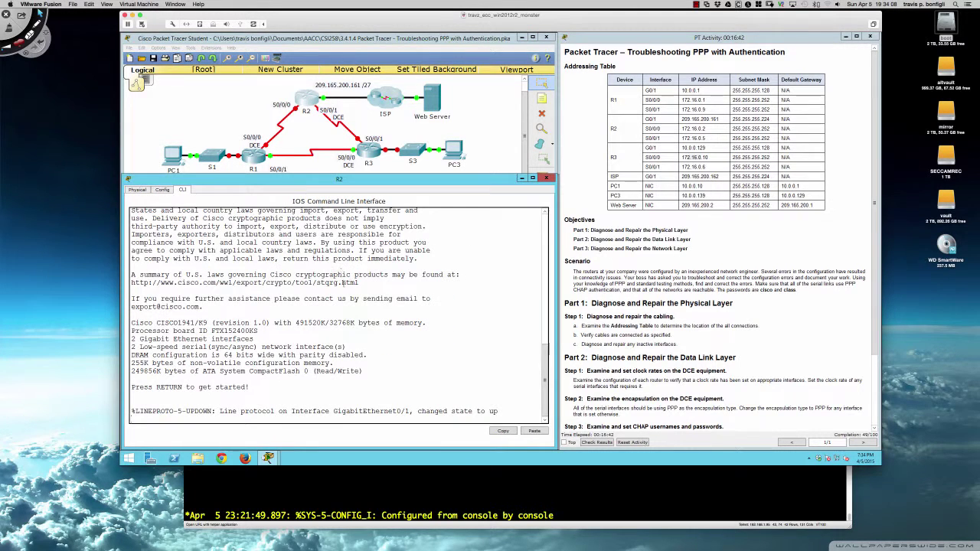
key(Return)
key(Return)
key(Return)
key(Return)
key(Return)
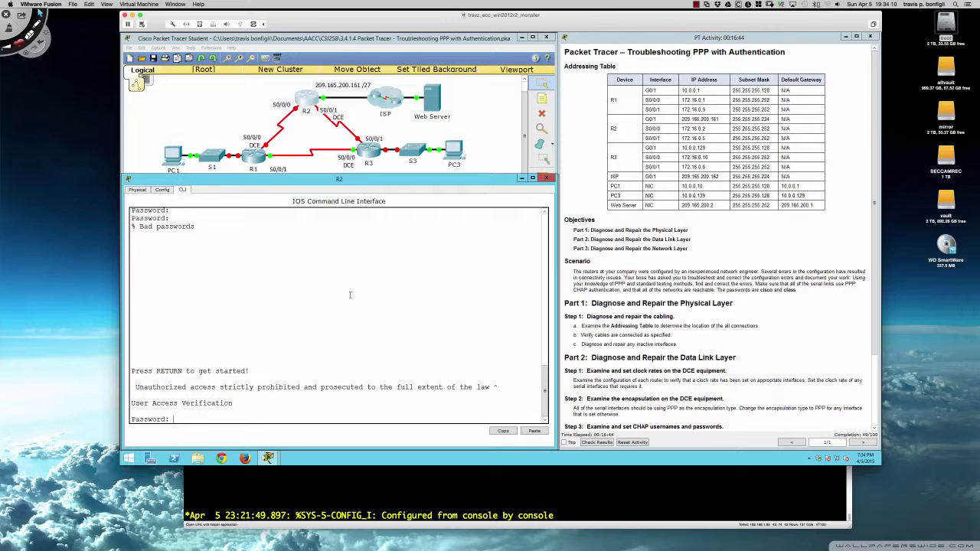
text(cisco)
key(Return)
text(en)
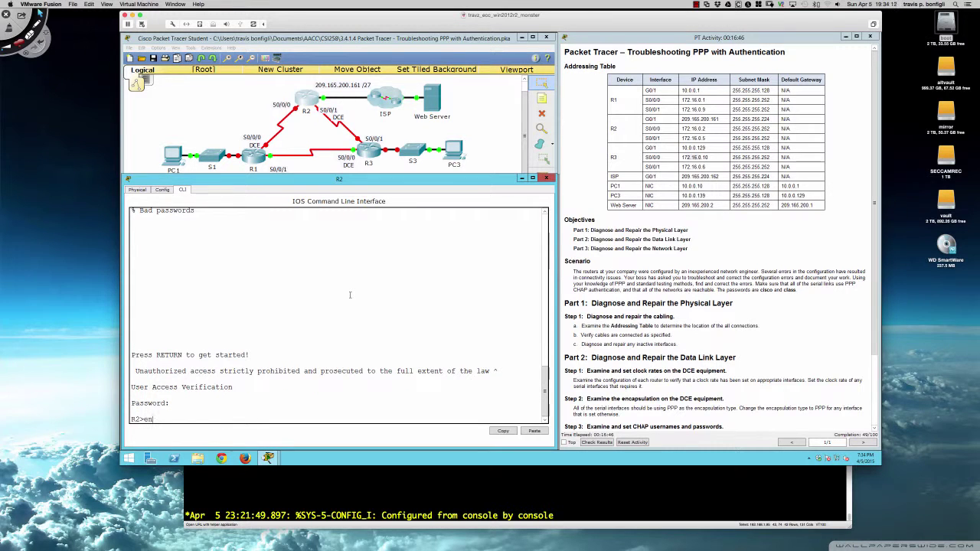
key(Tab)
key(Return)
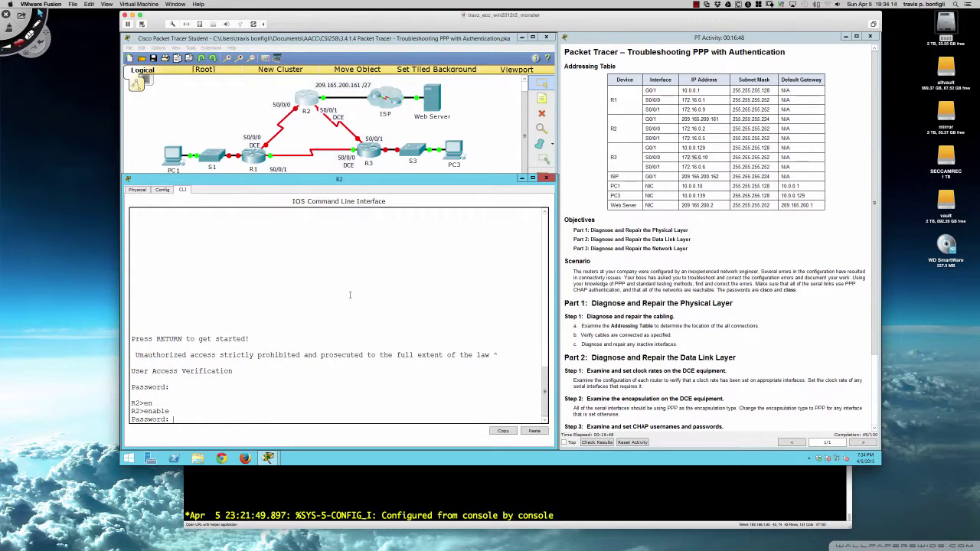
text(class)
key(Return)
List R2's running configuration up to its R11 and R3 username entries
key(Return)
key(Return)
key(Return)
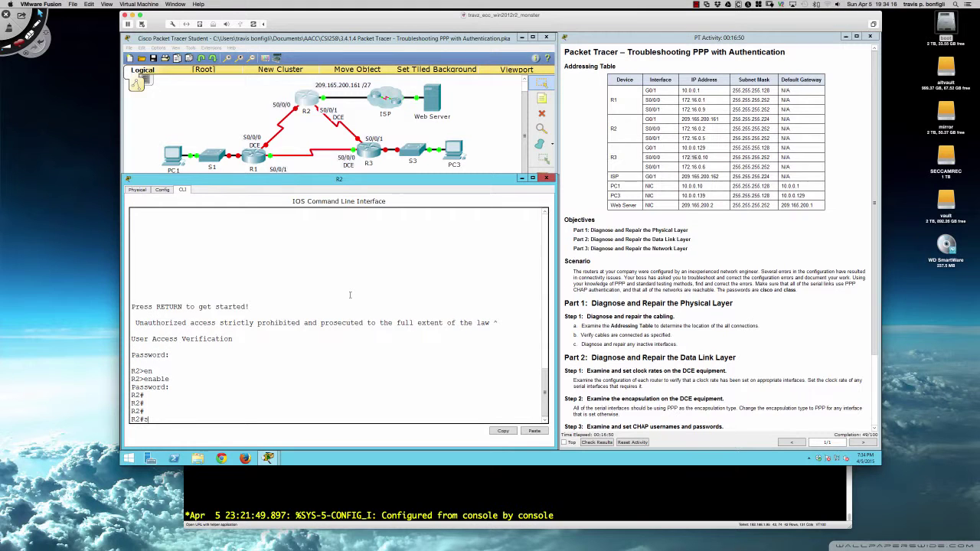
text(sh run)
key(Return)
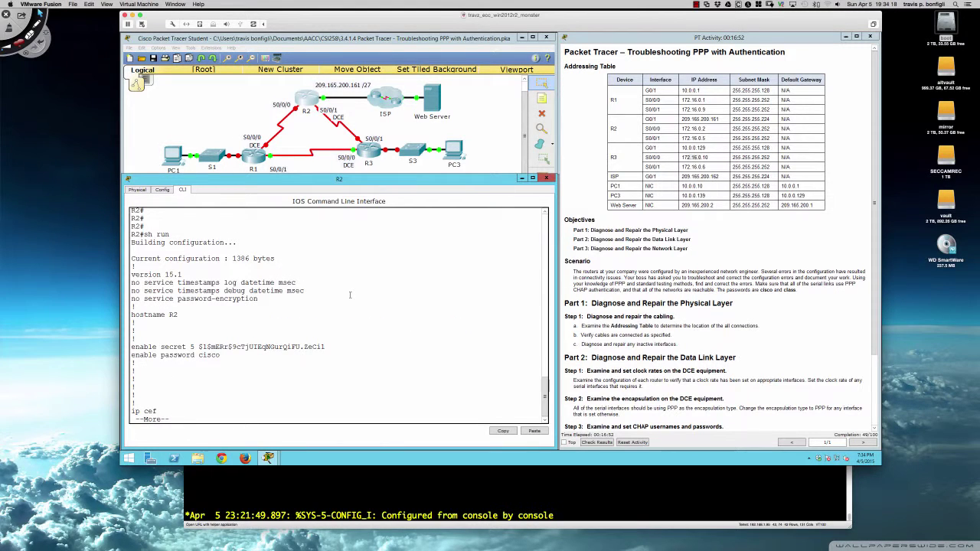
key(Return)
key(Return)
key(Return)
key(Return)
key(Return)
key(Return)
key(Return)
key(Return)
key(Return)
key(Return)
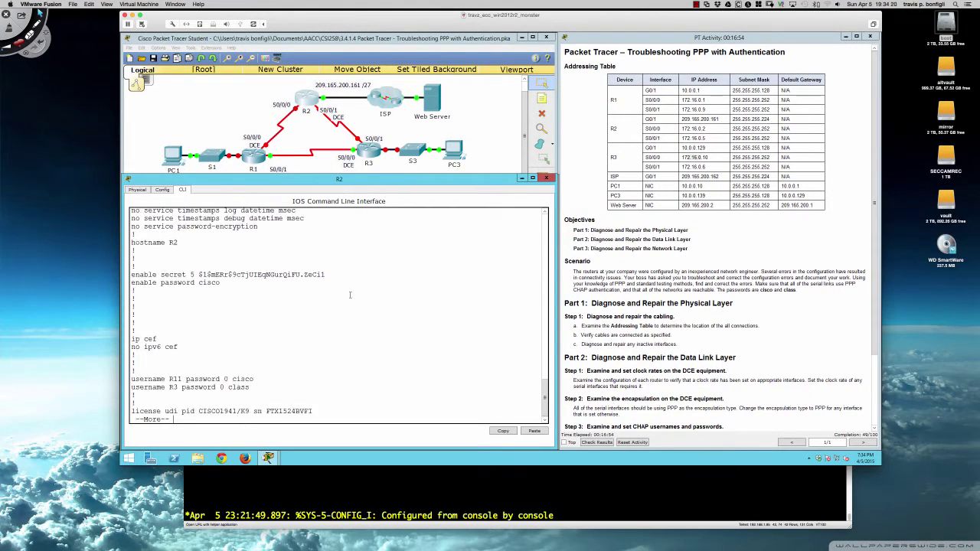
key(Return)
key(Return)
key(Return)
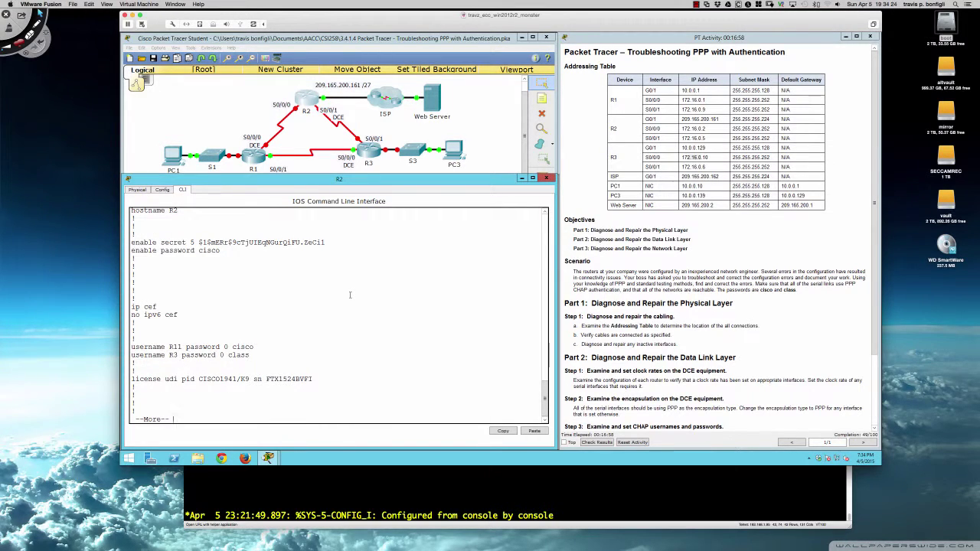
key(q)
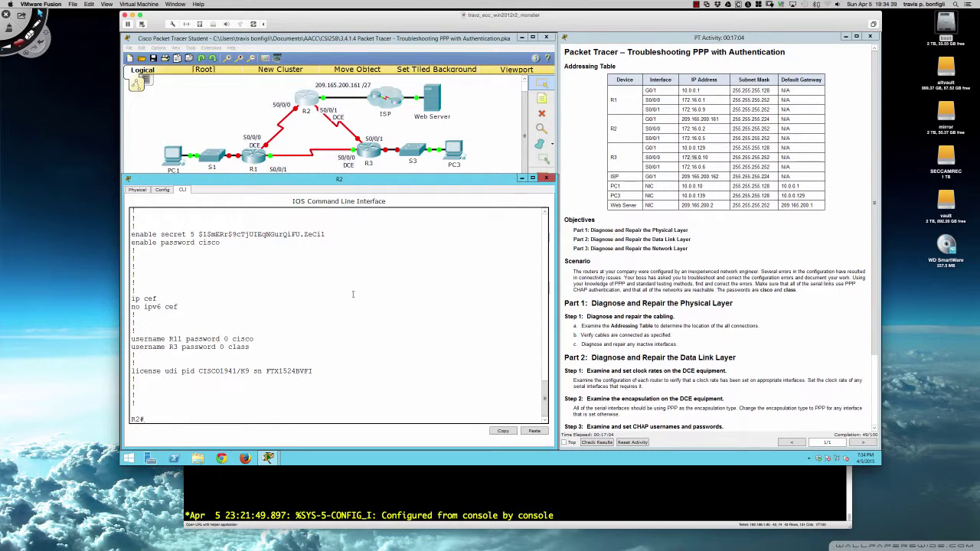
Review R1's running configuration for comparison
click(252, 157)
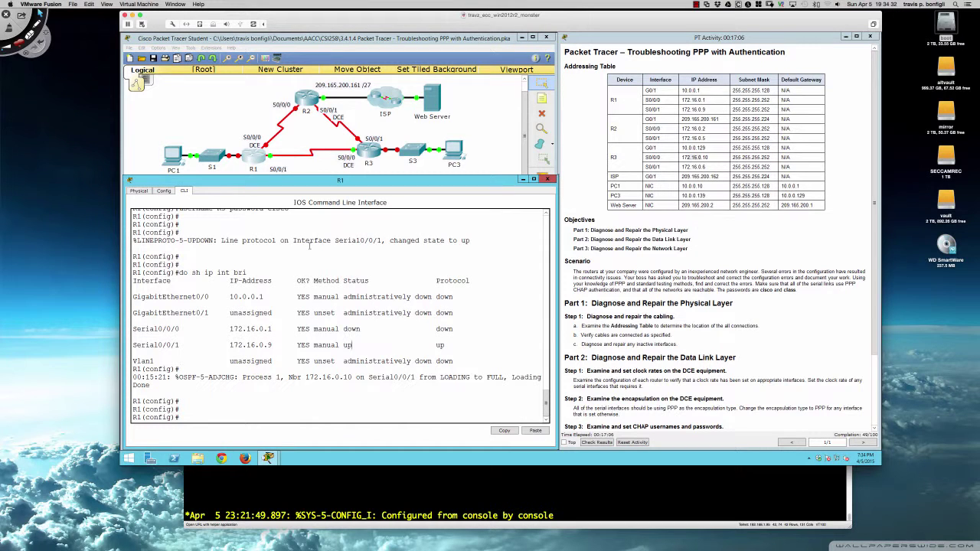
text(do sh run)
key(Return)
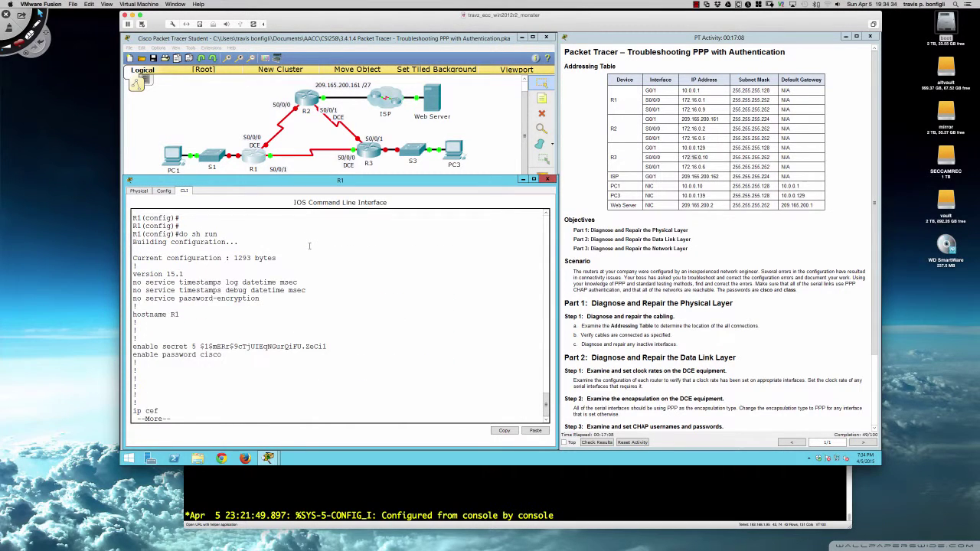
key(space)
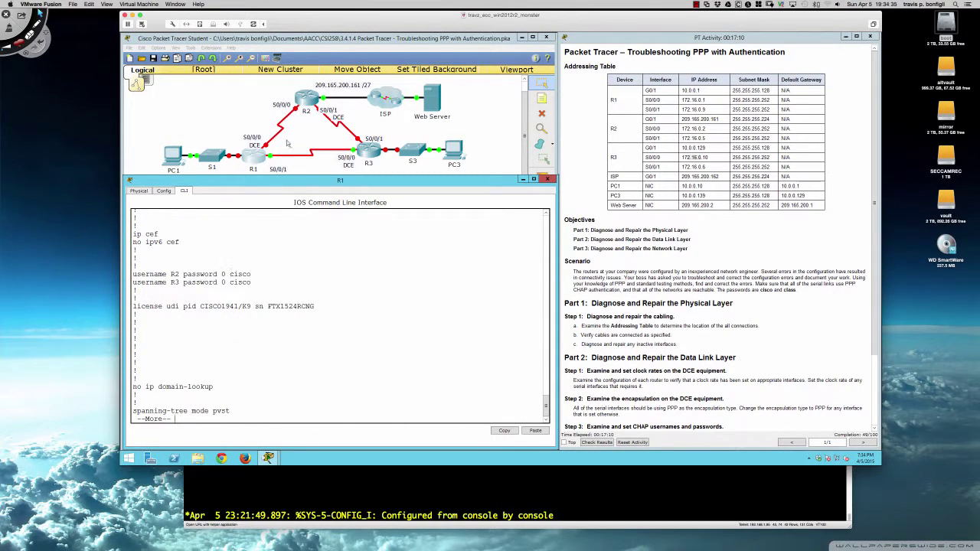
Enter global configuration on R2 and remove the incorrect R11 username entry
click(304, 105)
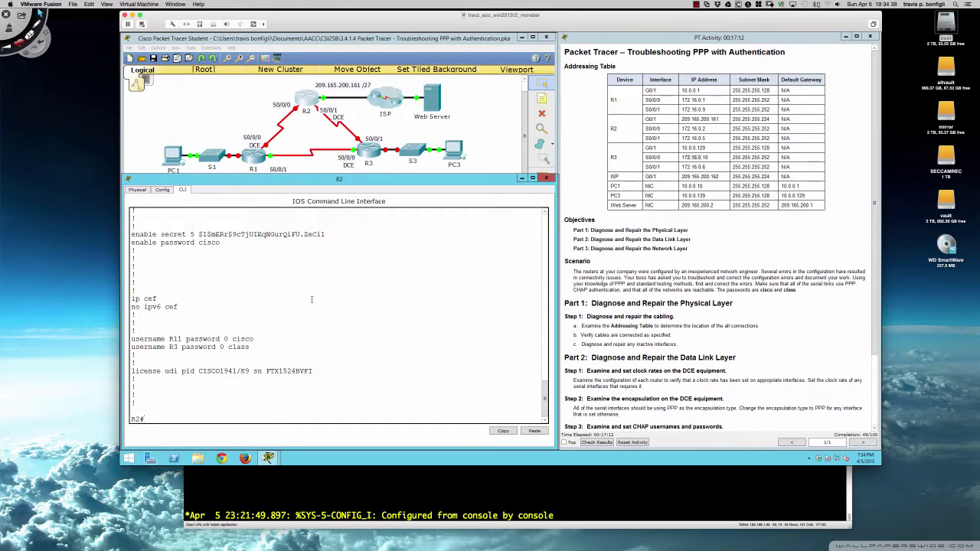
text(conf t)
key(Return)
text(no)
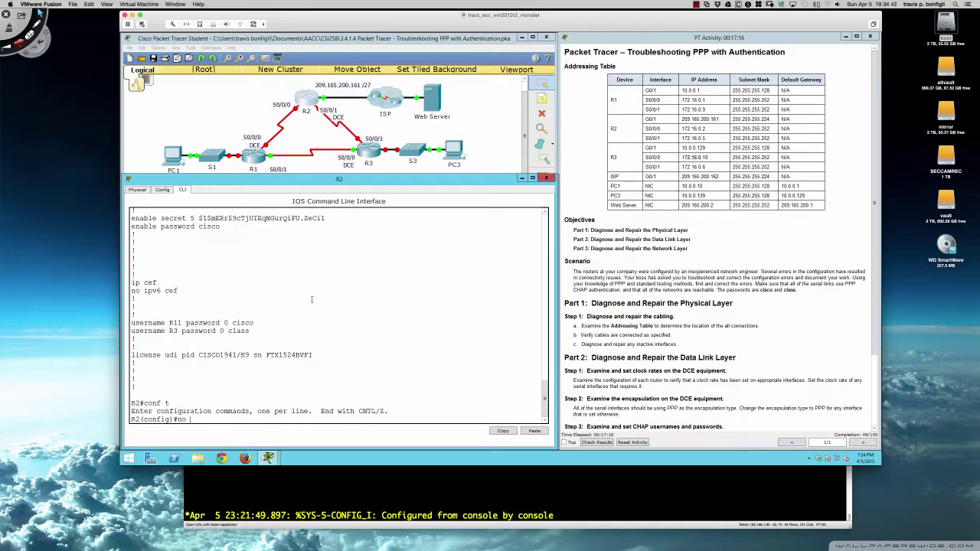
drag(132, 323, 254, 324)
key(ctrl+c)
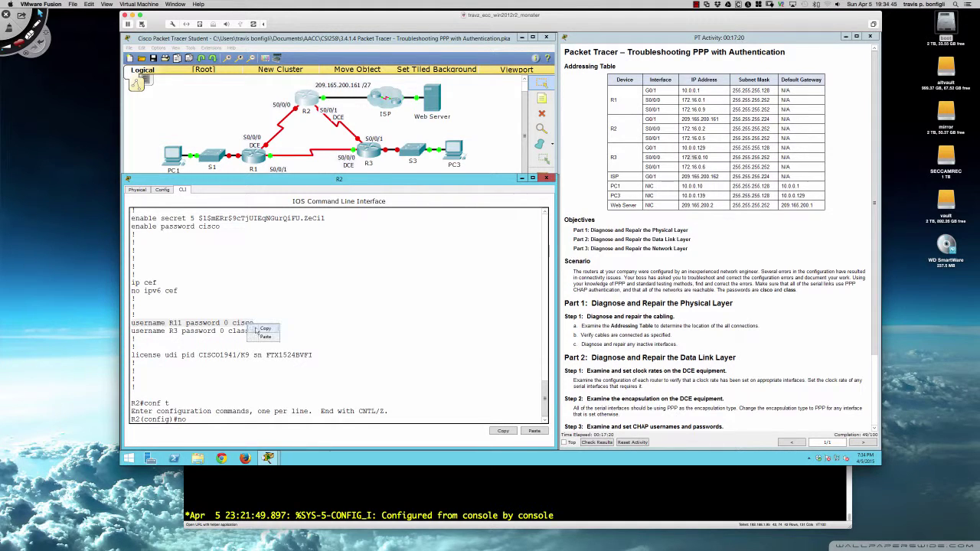
right_click(283, 322)
click(298, 333)
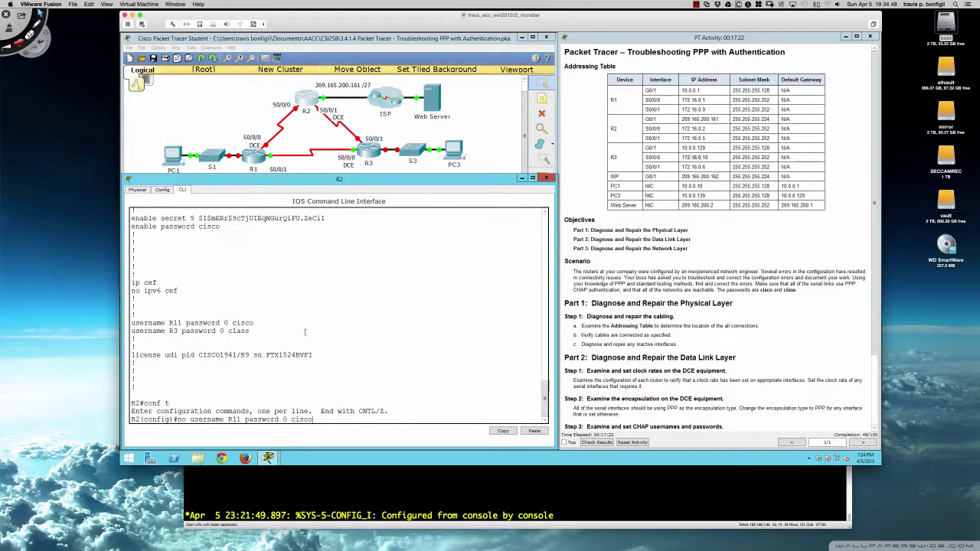
key(Return)
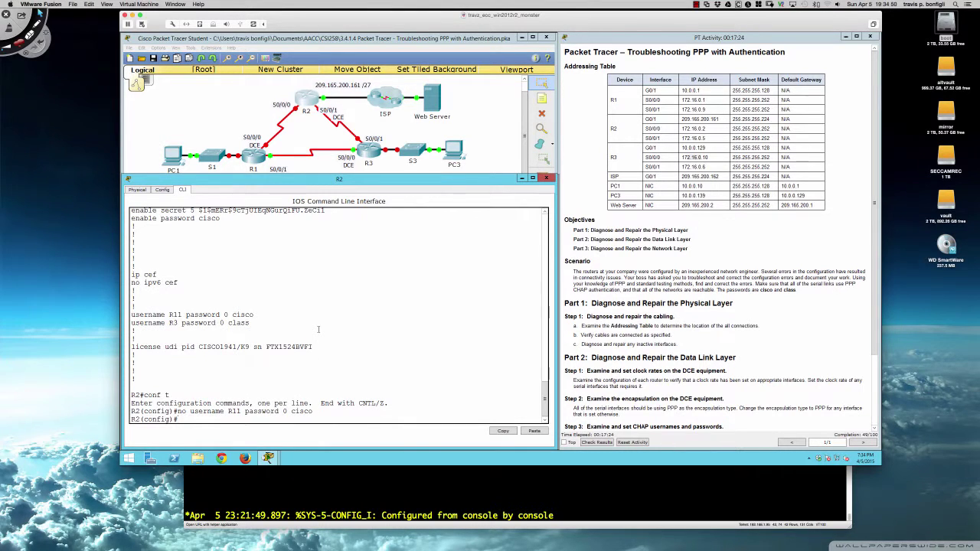
Add a username for R1 on R2 with the lab's shared password
text(userna)
key(Tab)
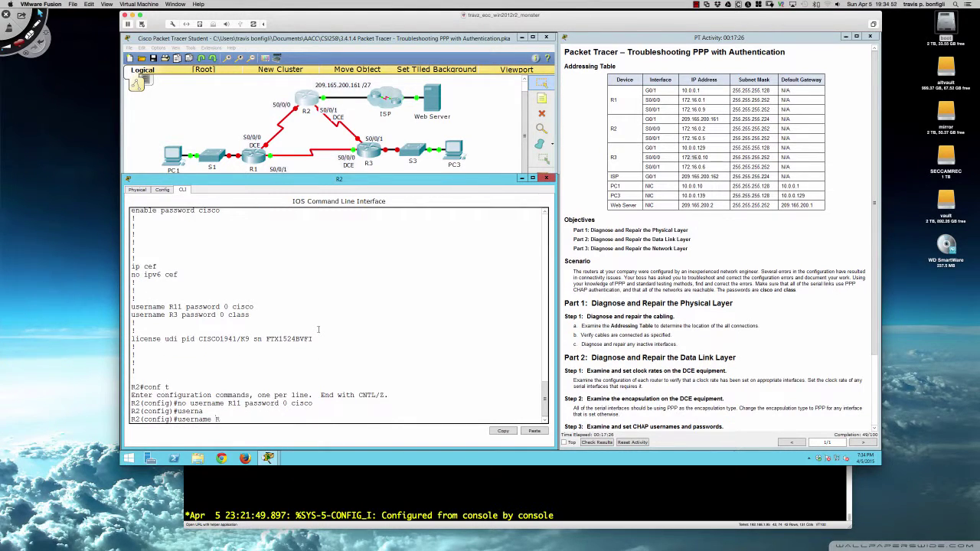
text(R1 password cisc)
text(o)
key(Return)
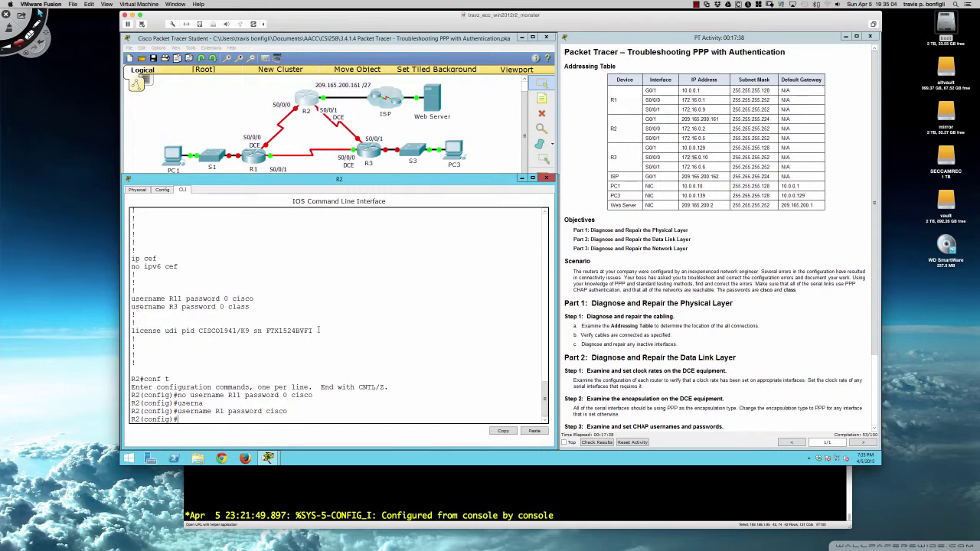
key(Return)
key(Return)
Replace R2's old R3 username entry with one using the shared lab password
text(no)
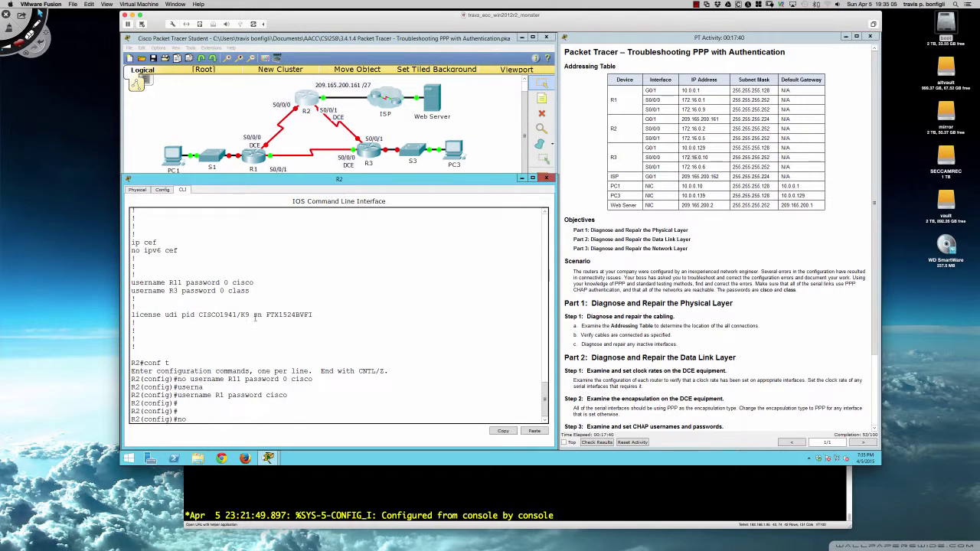
drag(132, 291, 249, 291)
right_click(248, 292)
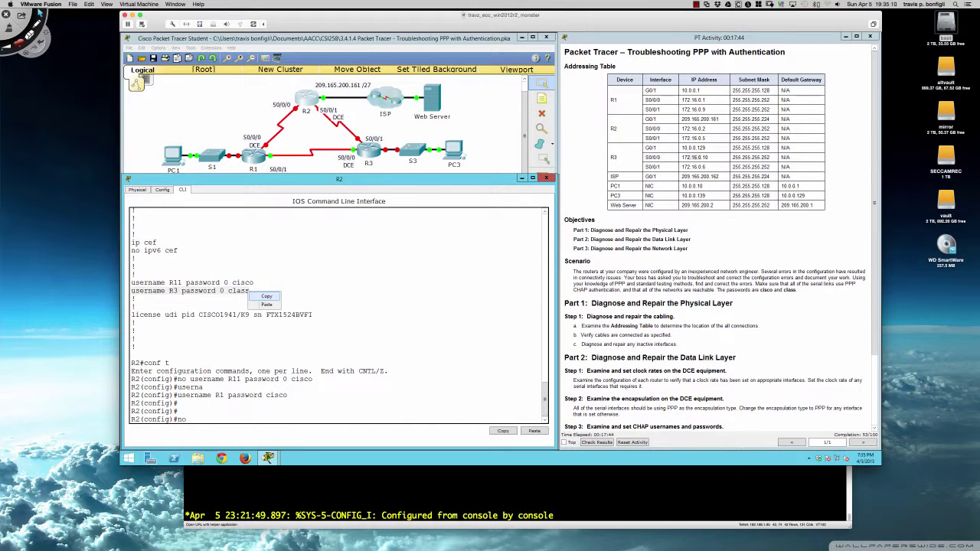
click(266, 296)
right_click(301, 294)
click(317, 306)
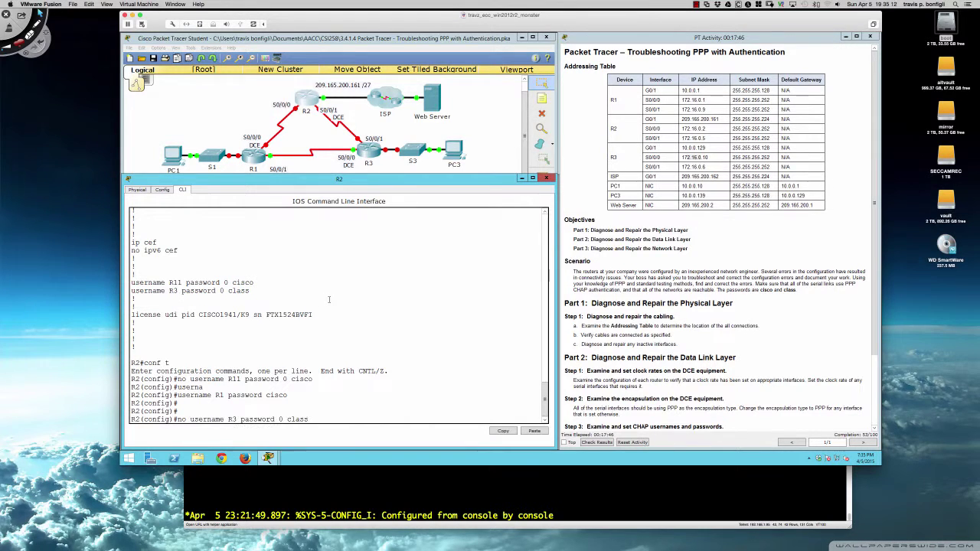
key(Return)
text(username R)
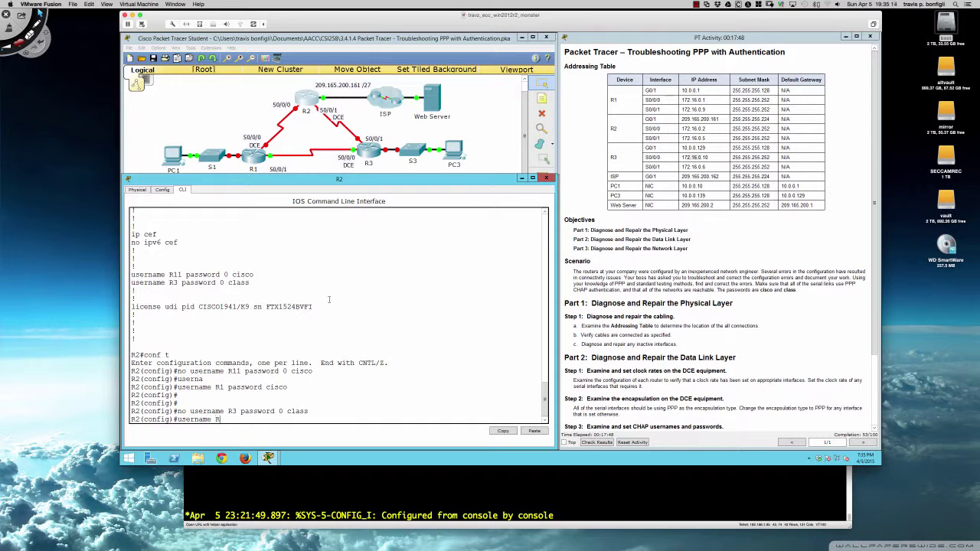
text(3 password cisco)
key(Return)
key(Return)
key(Return)
key(Return)
key(Return)
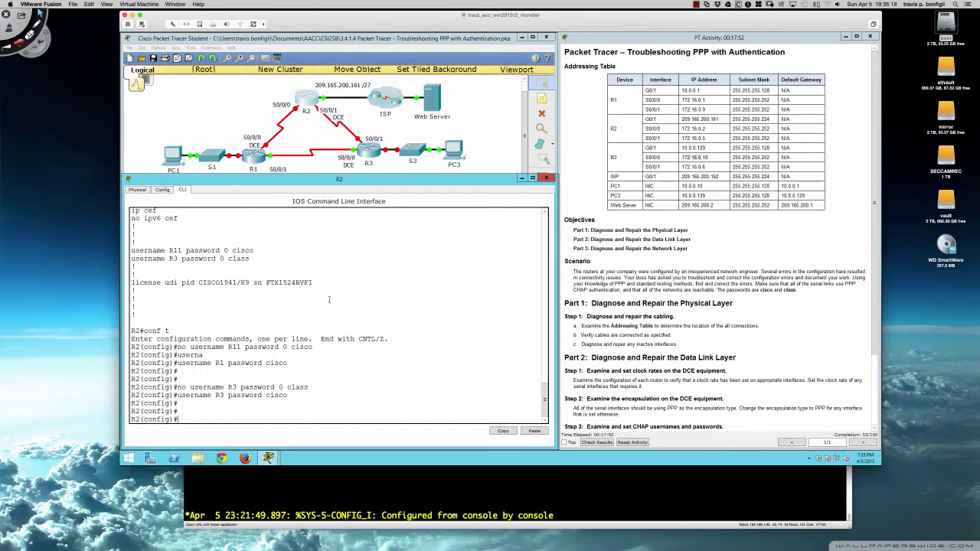
Page through R2's running configuration to the serial interface sections
text(do sh run)
key(Return)
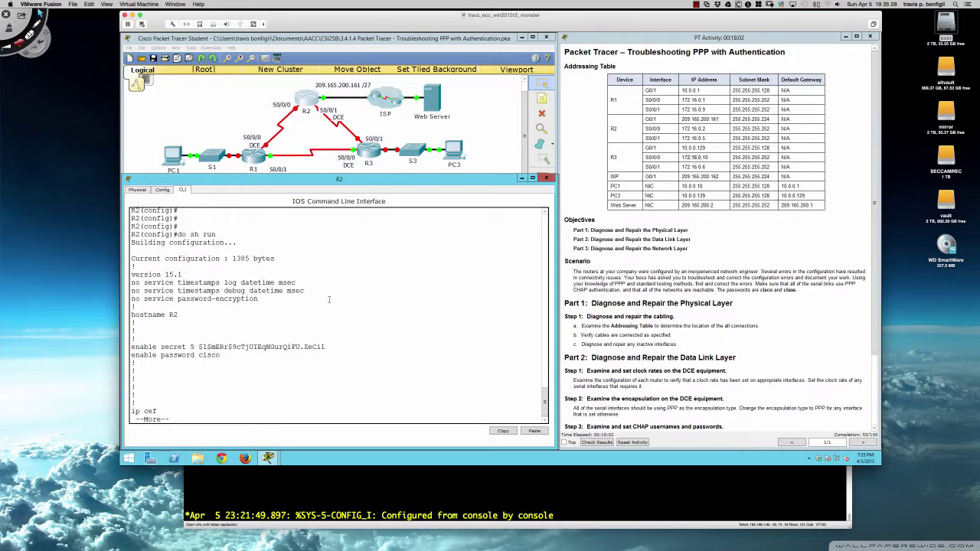
key(Return)
key(Return)
key(Return)
key(Return)
key(Return)
key(Return)
key(Return)
key(Return)
key(Return)
key(Return)
key(Return)
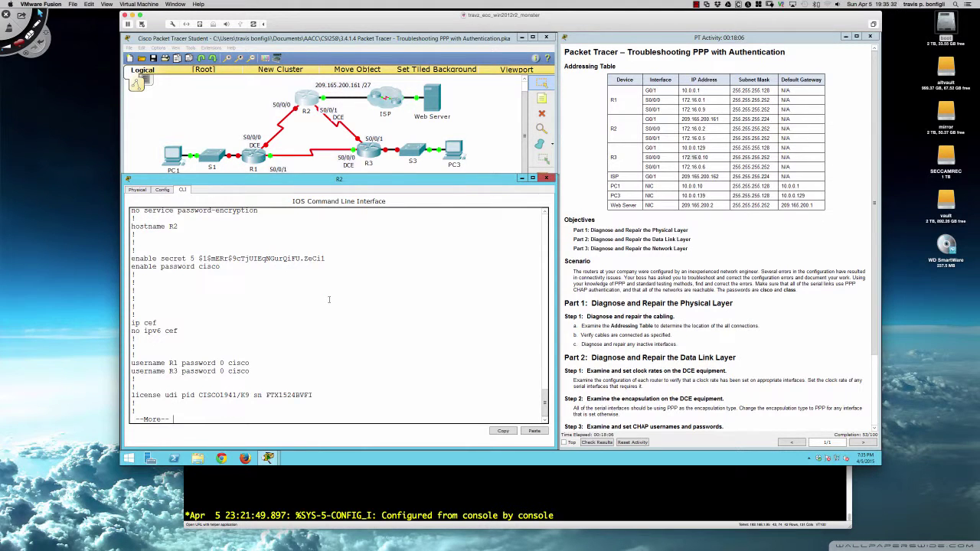
key(Return)
key(Return)
key(Return)
key(Return)
key(Return)
key(Return)
key(Return)
key(Return)
key(Return)
key(Return)
key(Return)
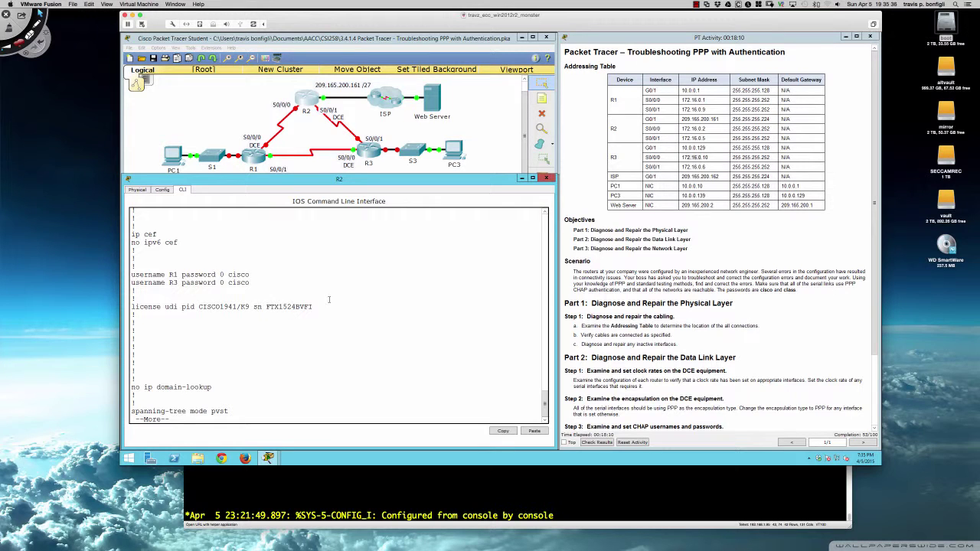
key(Return)
key(Return)
key(Return)
key(Return)
key(Return)
key(Return)
key(Return)
key(Return)
key(Return)
key(Return)
key(Return)
key(Return)
key(Return)
key(Return)
key(Return)
key(Return)
key(Return)
key(Return)
key(Return)
key(Return)
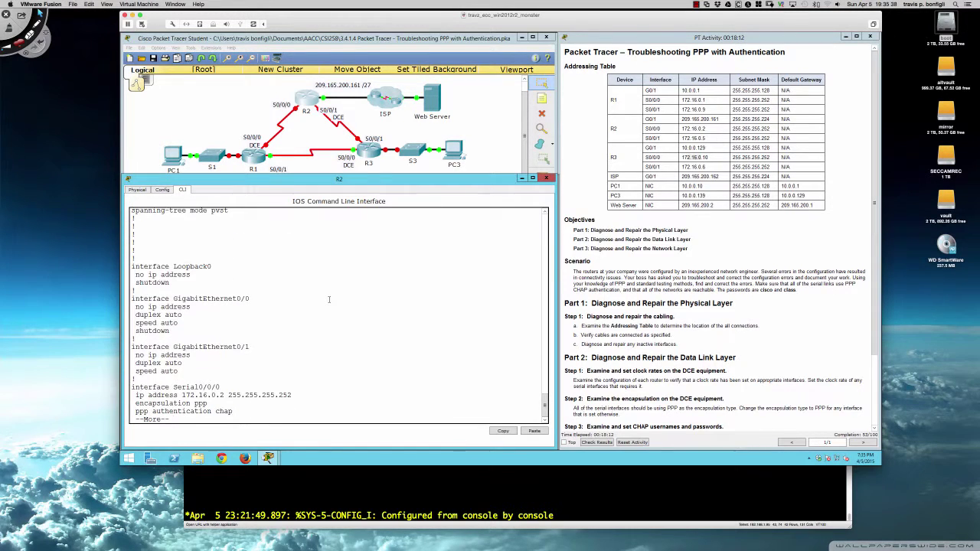
key(Return)
key(Return)
key(Return)
key(Return)
key(Return)
key(Return)
key(Return)
key(Return)
key(Return)
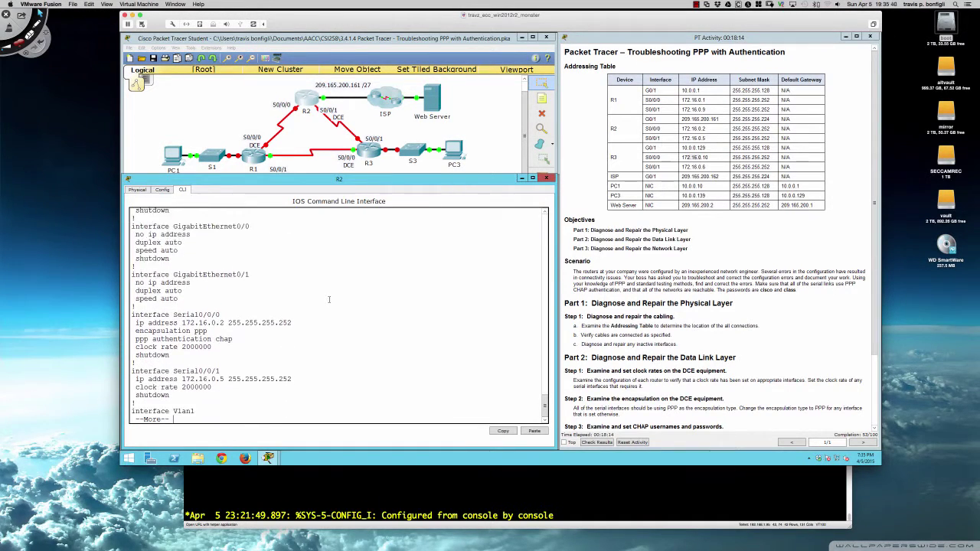
key(Return)
key(Return)
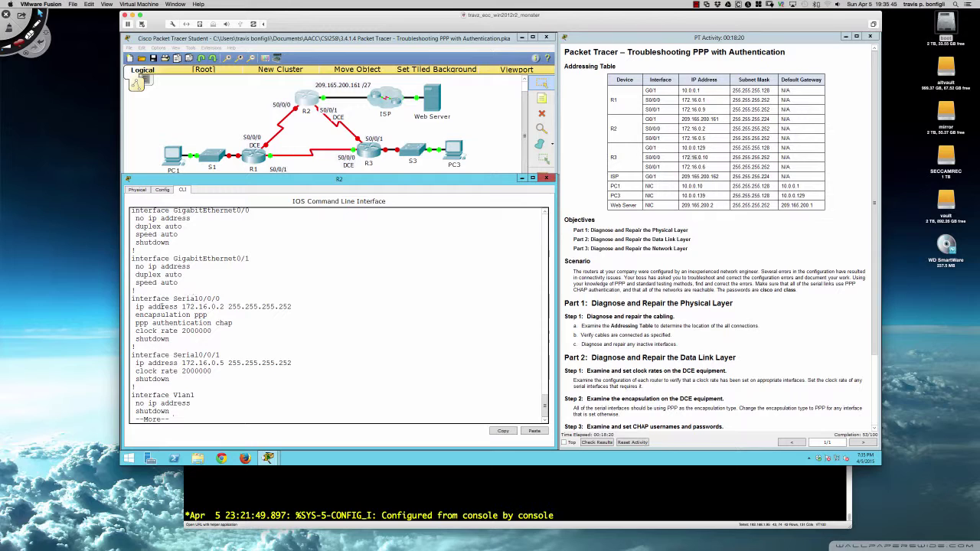
Highlight Serial0/0/0's address, mask, PPP CHAP settings and clock rate
drag(228, 306, 212, 307)
drag(236, 307, 293, 306)
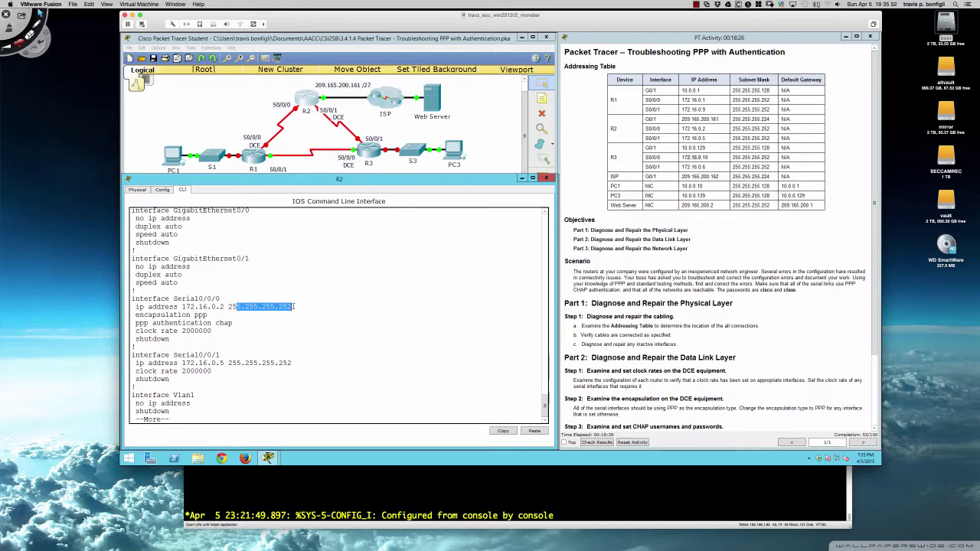
drag(169, 315, 232, 324)
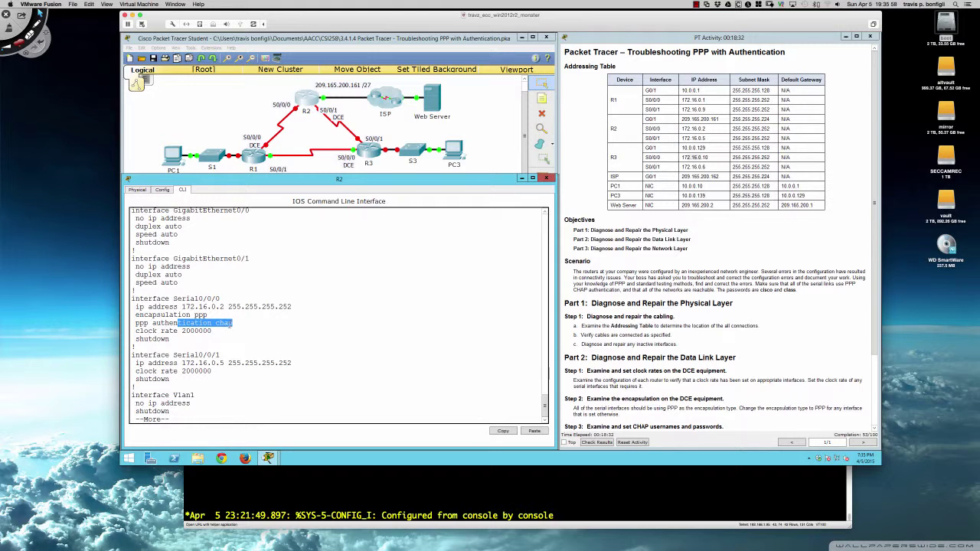
drag(147, 331, 213, 331)
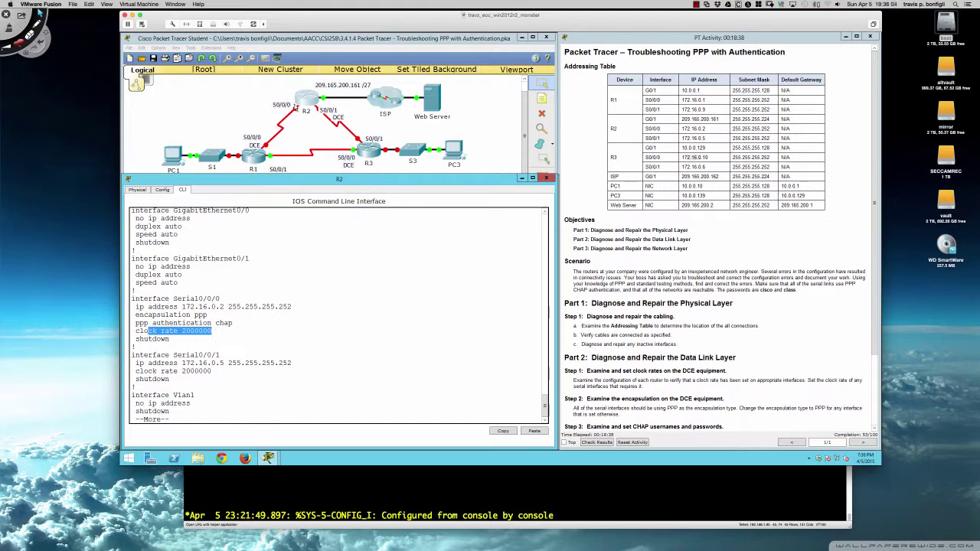
click(358, 253)
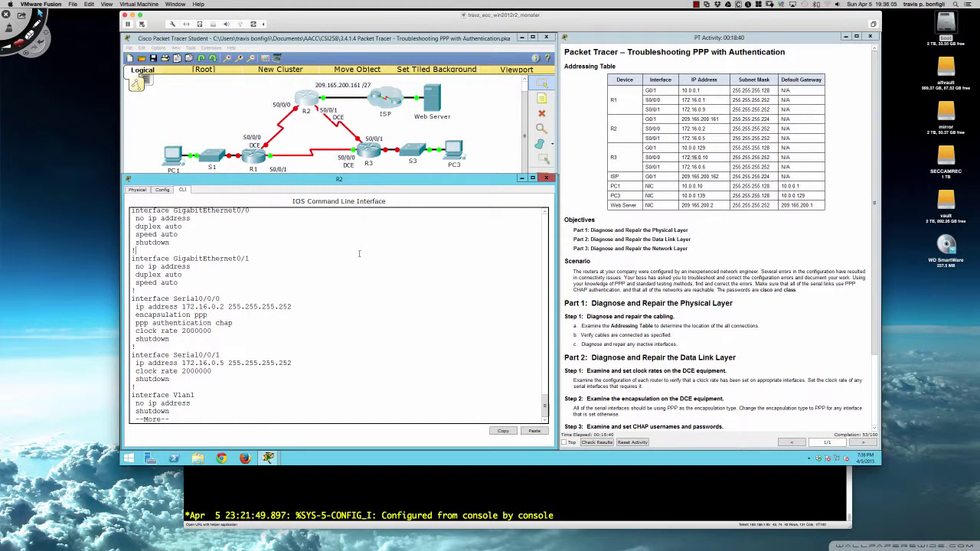
Bring R2's Serial0/0/0 out of shutdown with no shut
key(q)
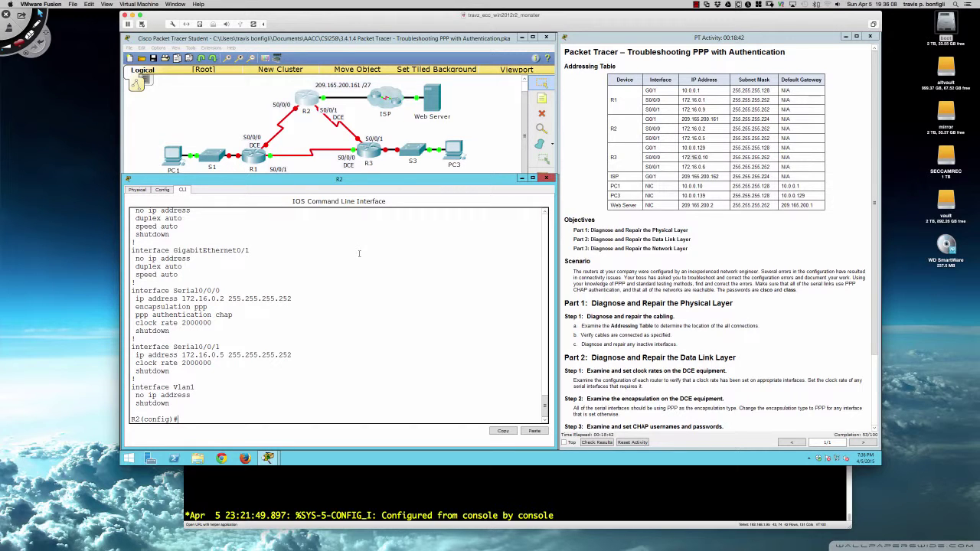
text(int s0/0/0)
key(Return)
text(n)
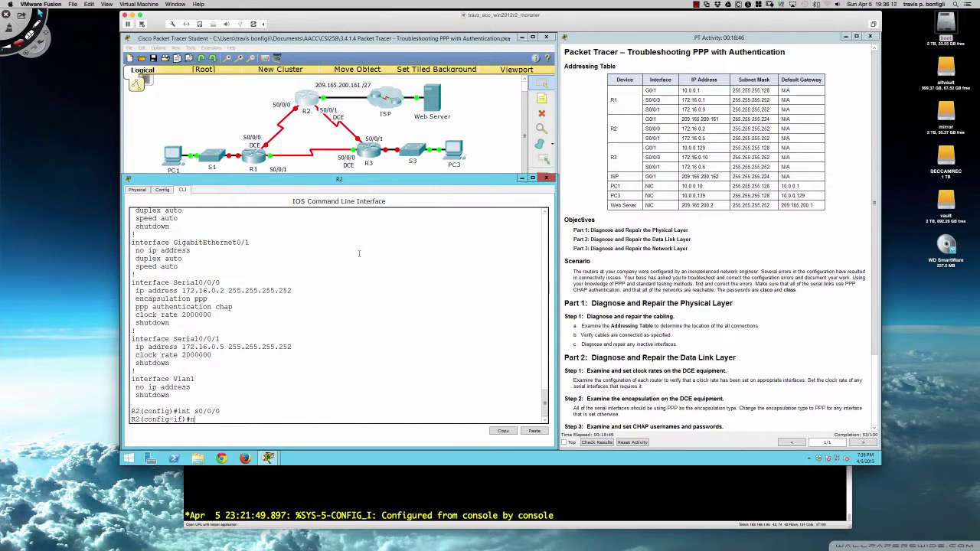
text(o shut)
key(Return)
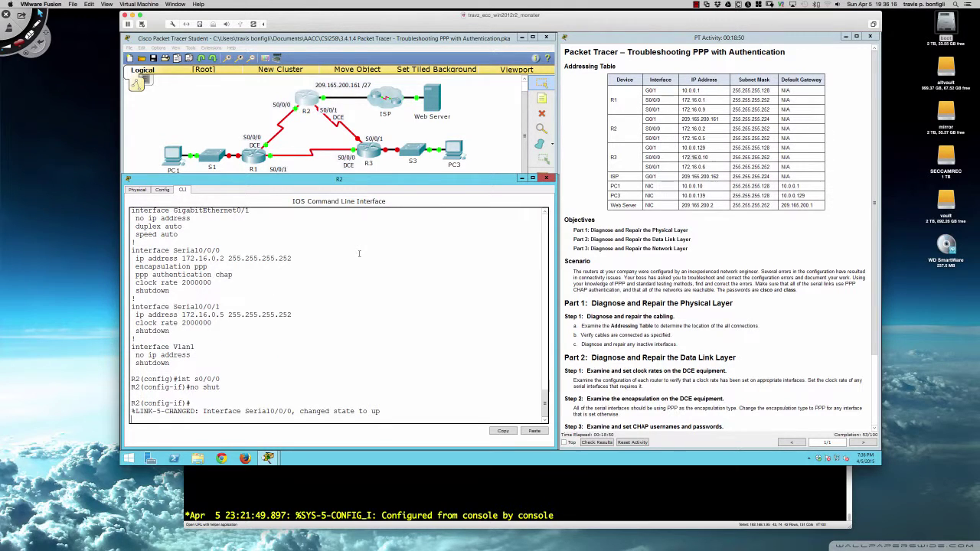
key(Return)
key(Return)
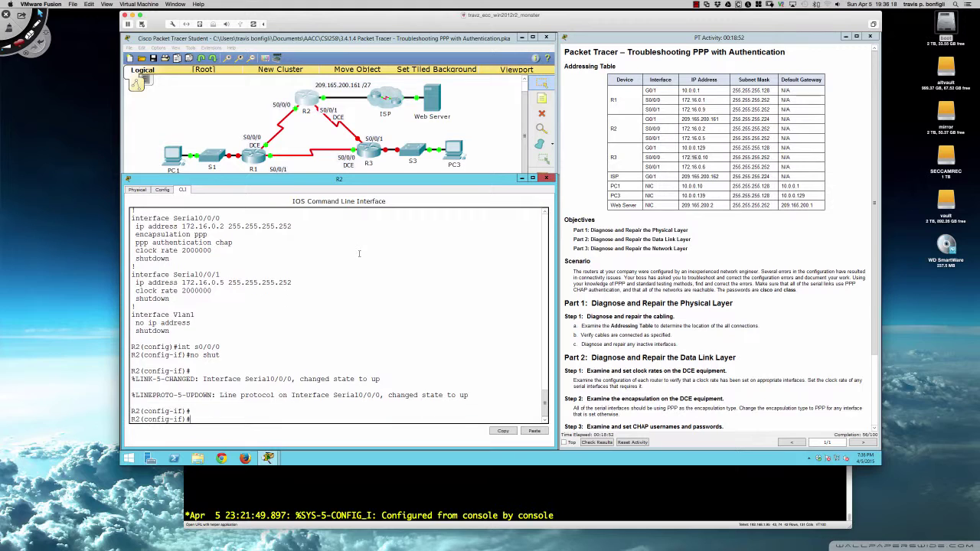
key(Return)
Check the interface summary showing Serial0/0/0 up/up, then relist the running configuration
text(do sh i)
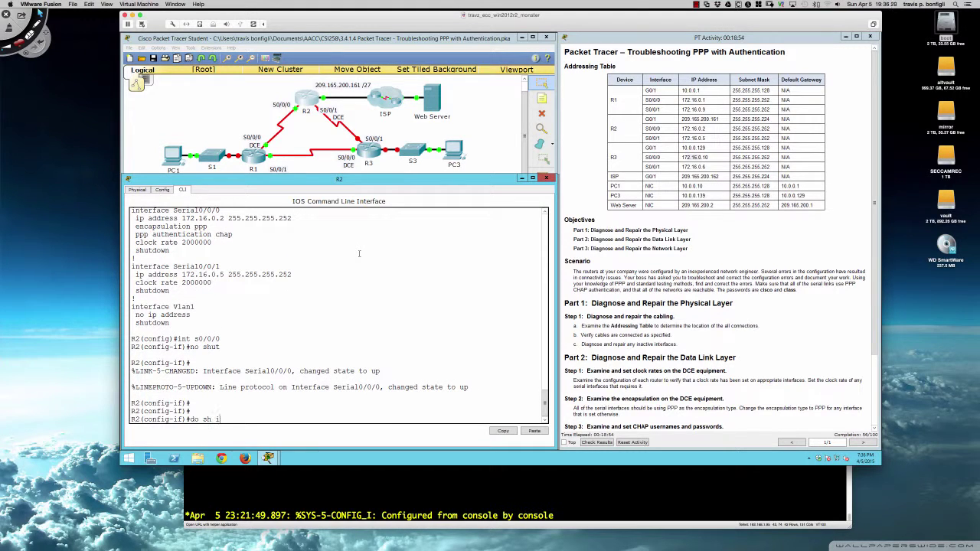
text(p int bri)
key(Return)
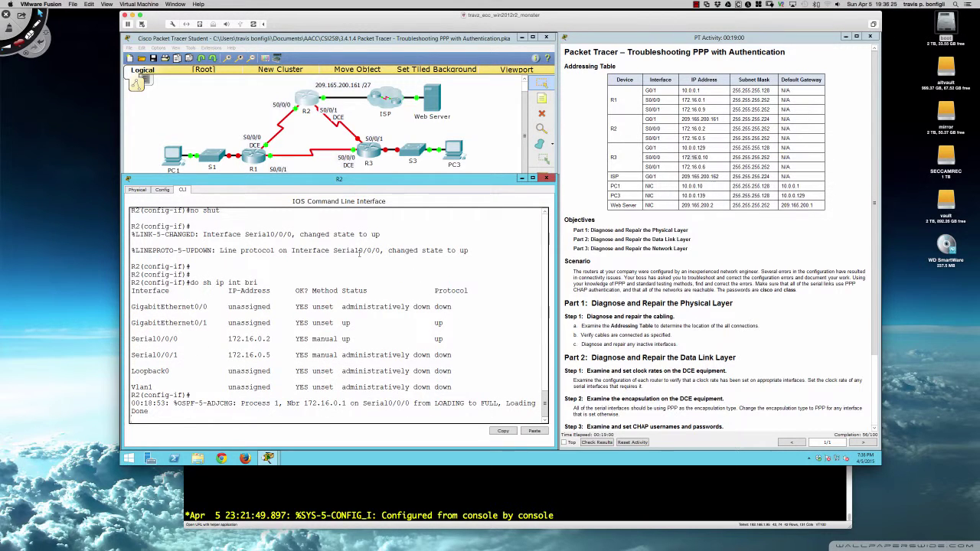
key(Return)
key(Return)
key(Return)
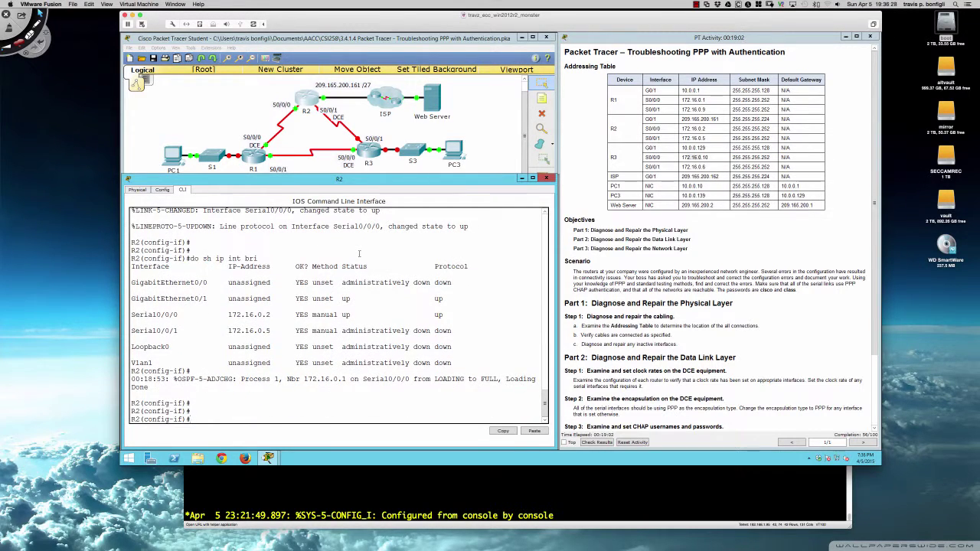
text(do sh run)
key(Return)
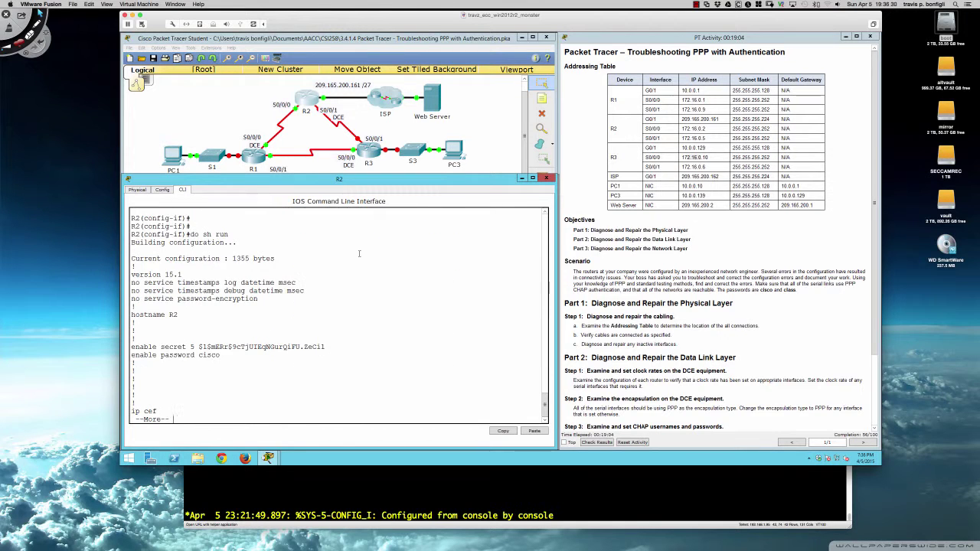
key(space)
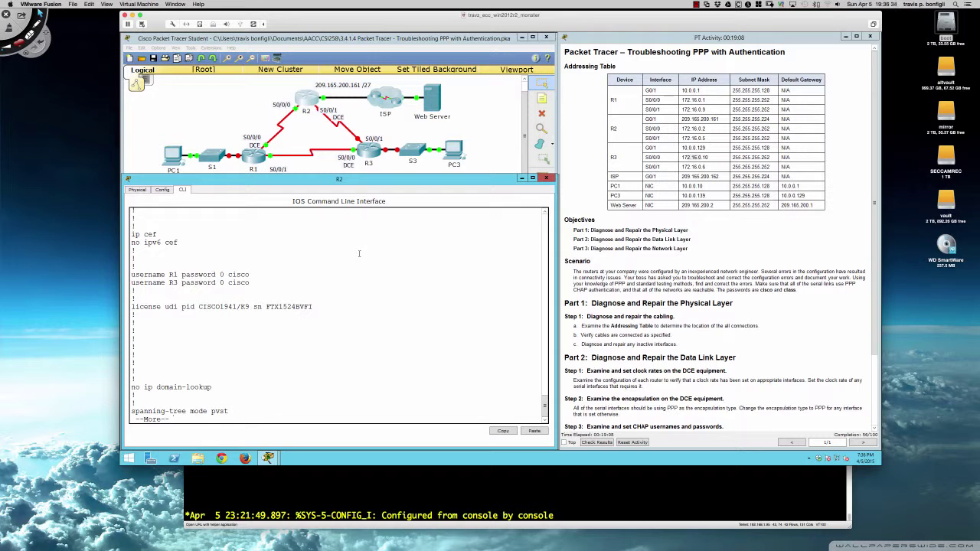
Page to Serial0/0/1's settings: 172.16.0.5, clock rate 2000000, shut down, no PPP
key(space)
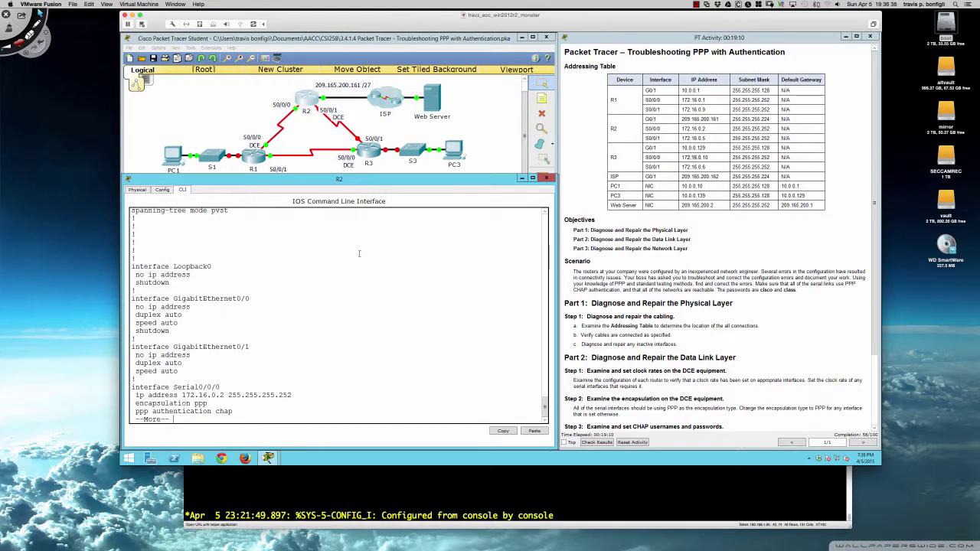
key(Return)
key(Return)
key(Return)
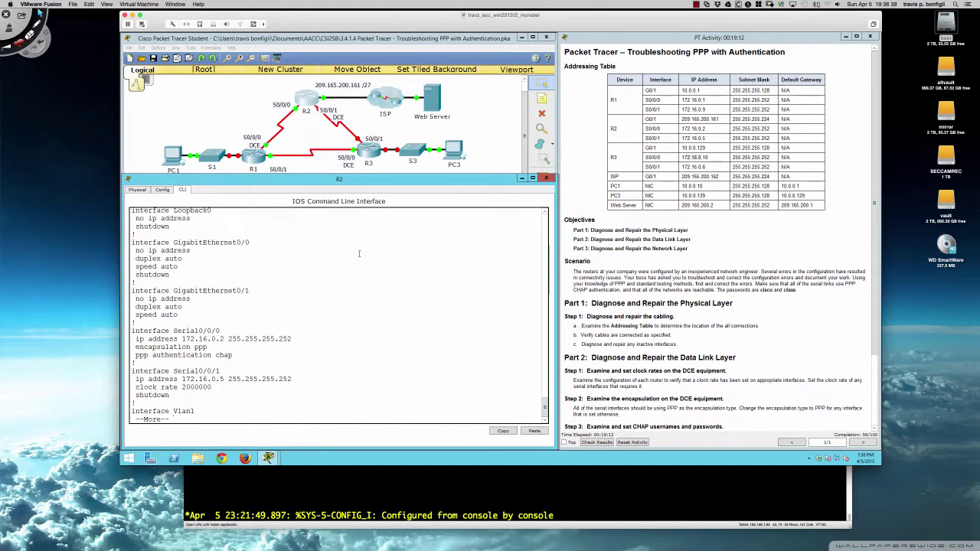
key(q)
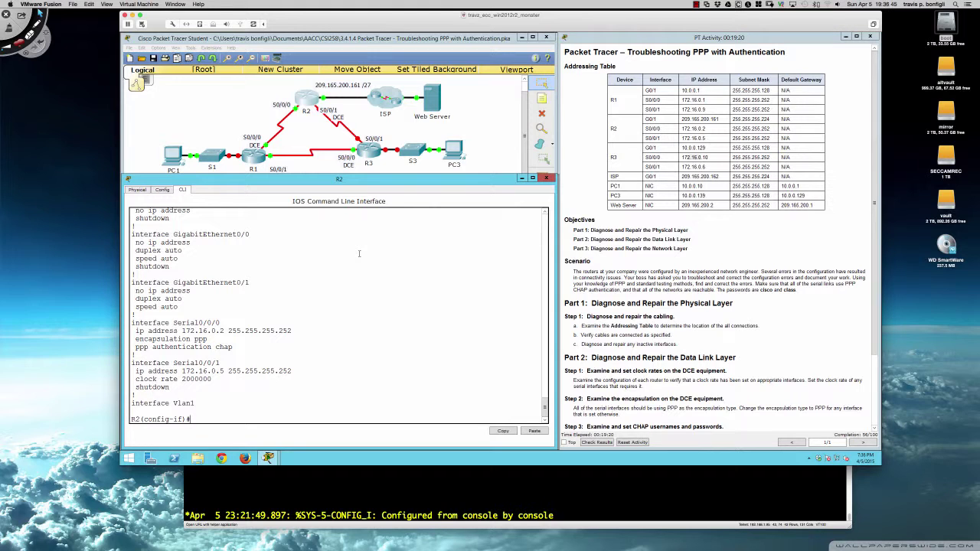
Set R2's Serial0/0/1 encapsulation to PPP
text(int s0/0/1)
key(Return)
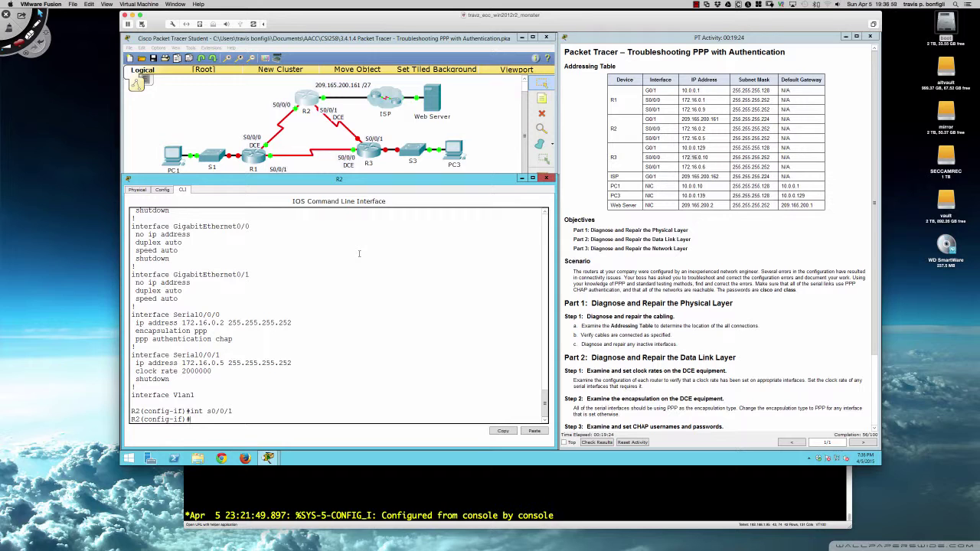
text(encap)
key(Tab)
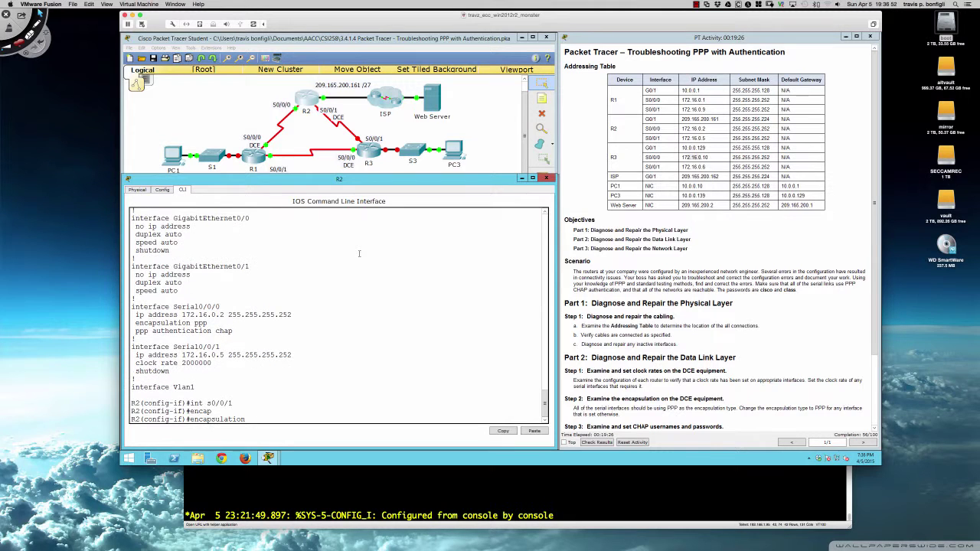
text(ppp)
key(Return)
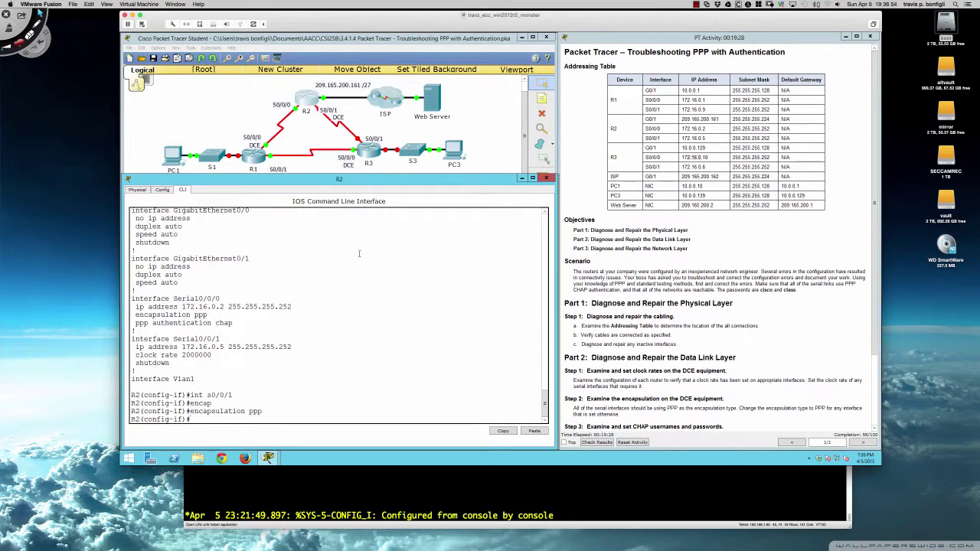
Apply CHAP authentication on R2's Serial0/0/1 and enable the interface with no shut
text(ppp authen)
key(Tab)
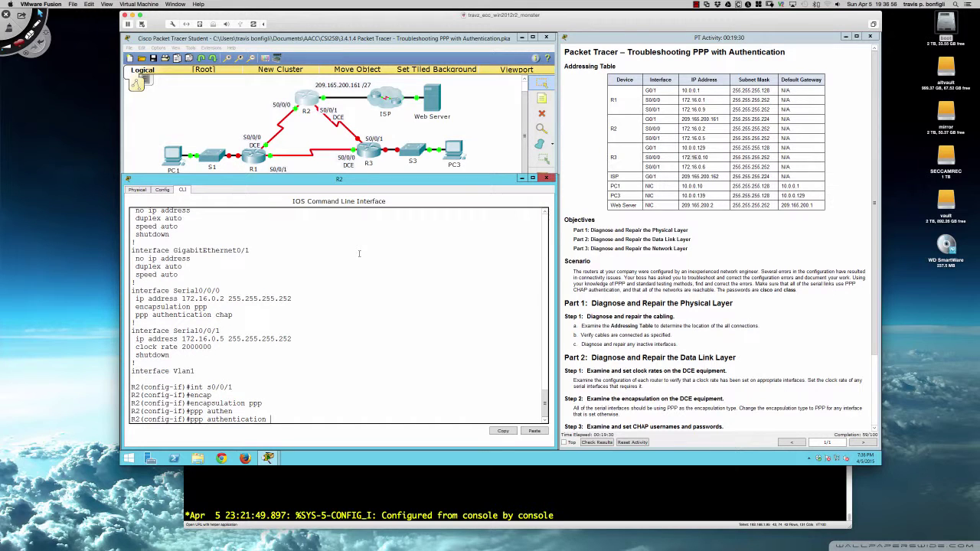
text(chap)
key(Return)
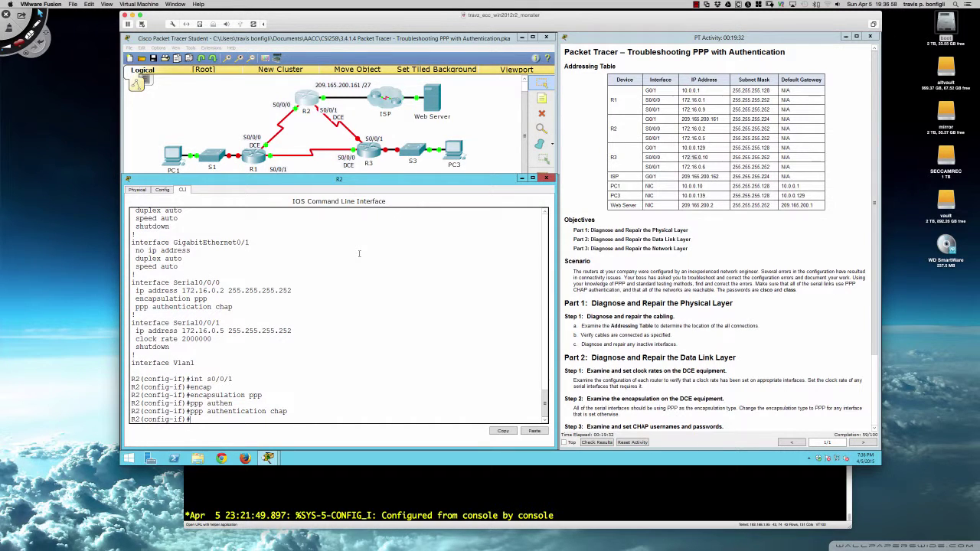
text(no shut)
key(Return)
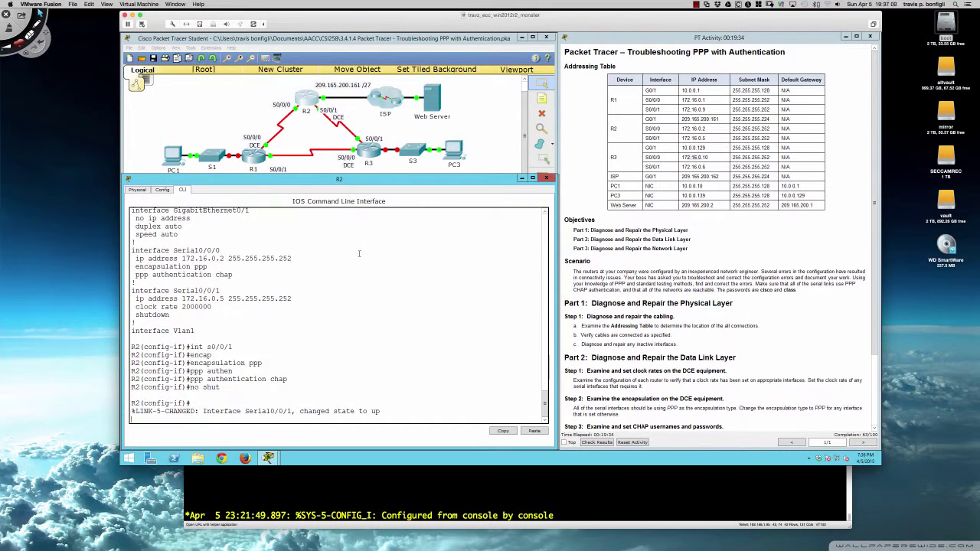
List R2's interface statuses with 'do sh ip int brief'
key(Return)
key(Return)
key(Return)
key(Return)
key(Return)
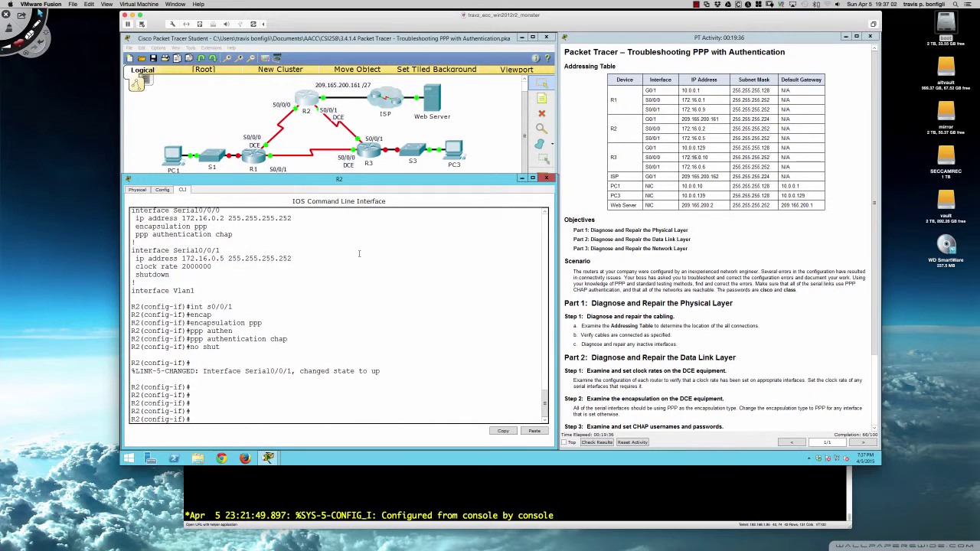
text(do sh ip)
text( int brie)
text(f)
key(Return)
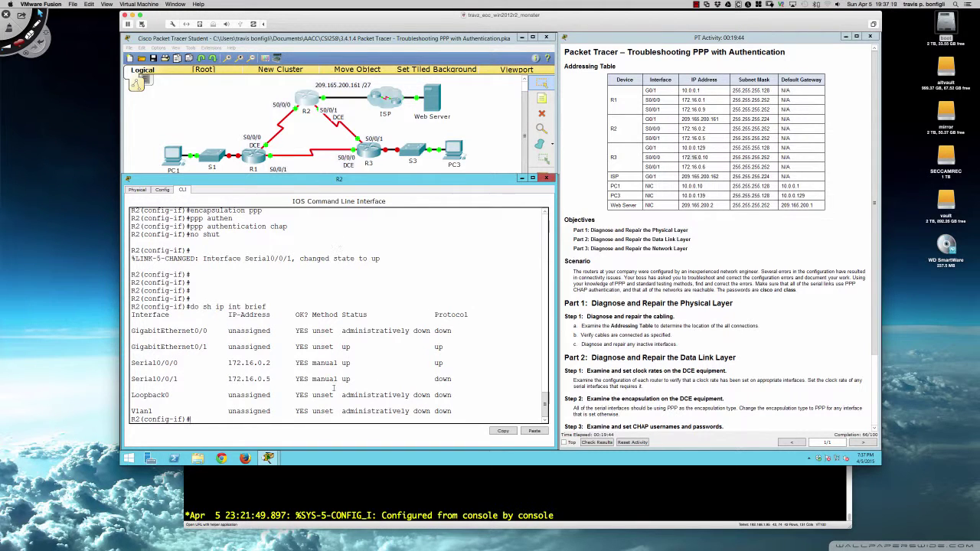
Highlight Serial0/0/1's status (up, protocol down) in R2's interface summary
drag(344, 381, 453, 377)
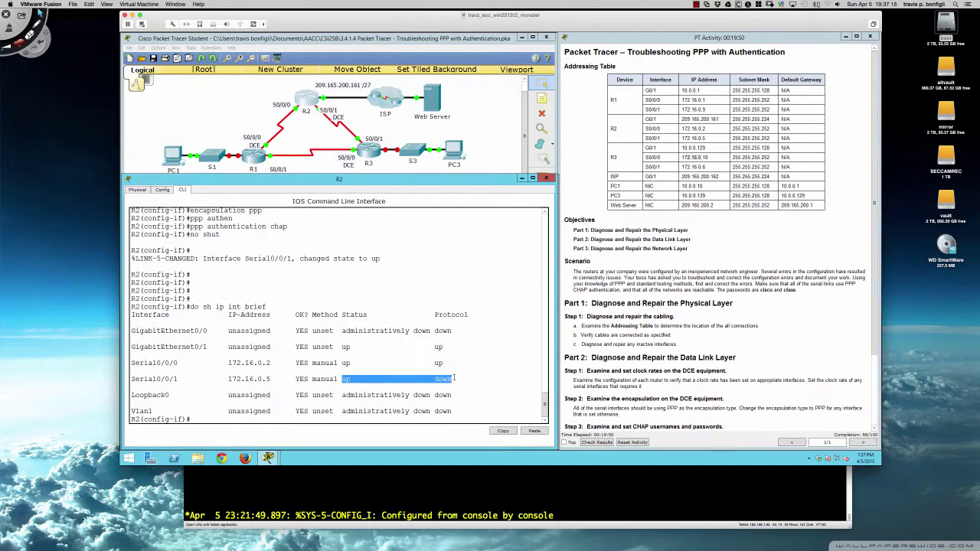
click(454, 378)
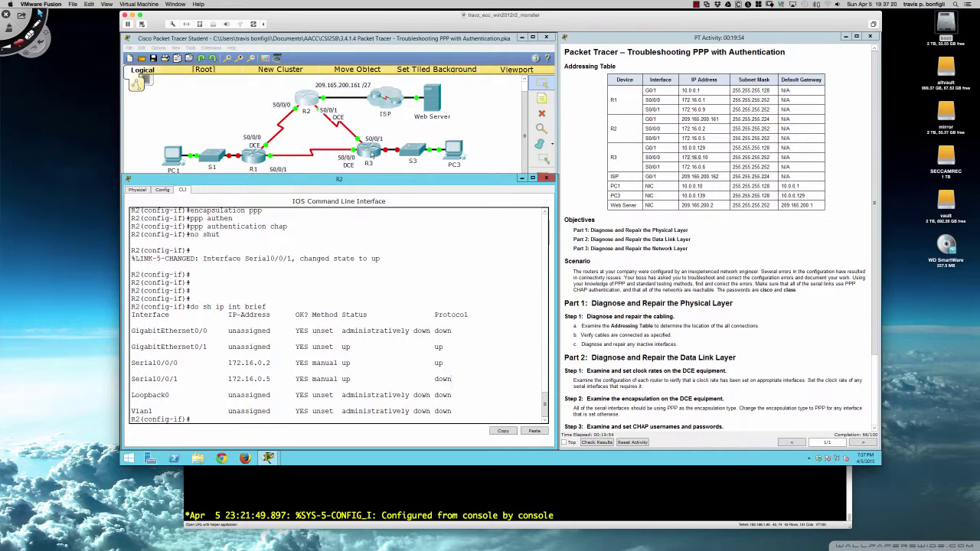
Close R2's window and display R3's running configuration with 'do sh run'
click(372, 153)
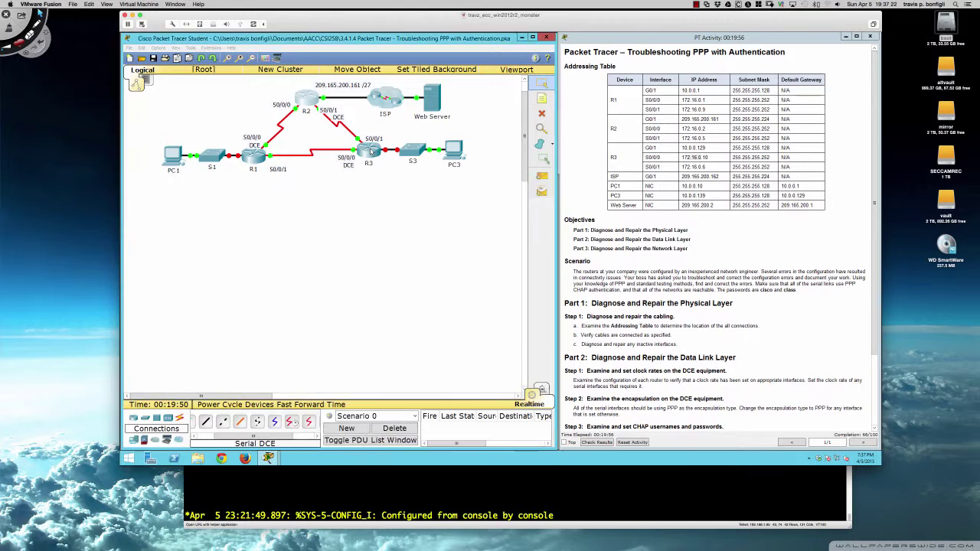
click(371, 151)
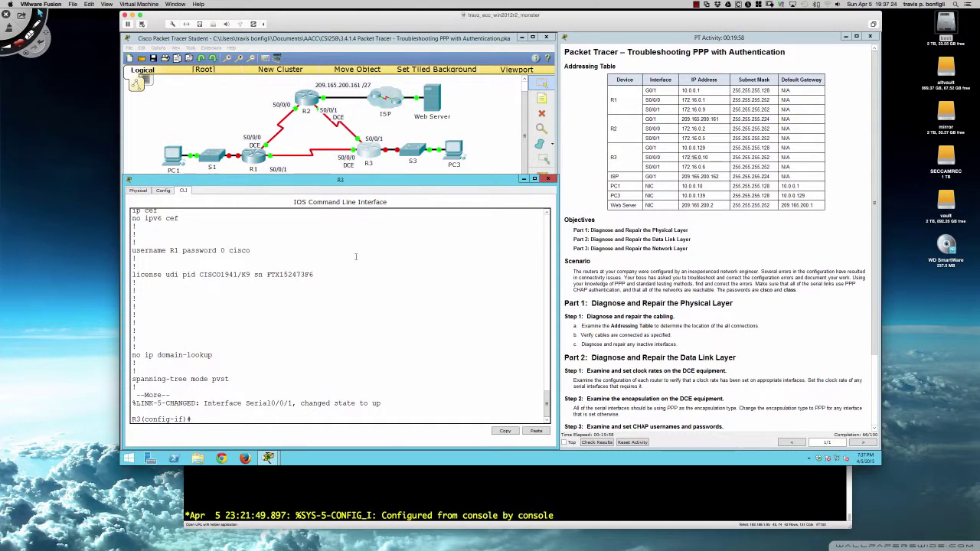
key(Return)
key(Return)
key(Return)
text(do sh run)
key(Return)
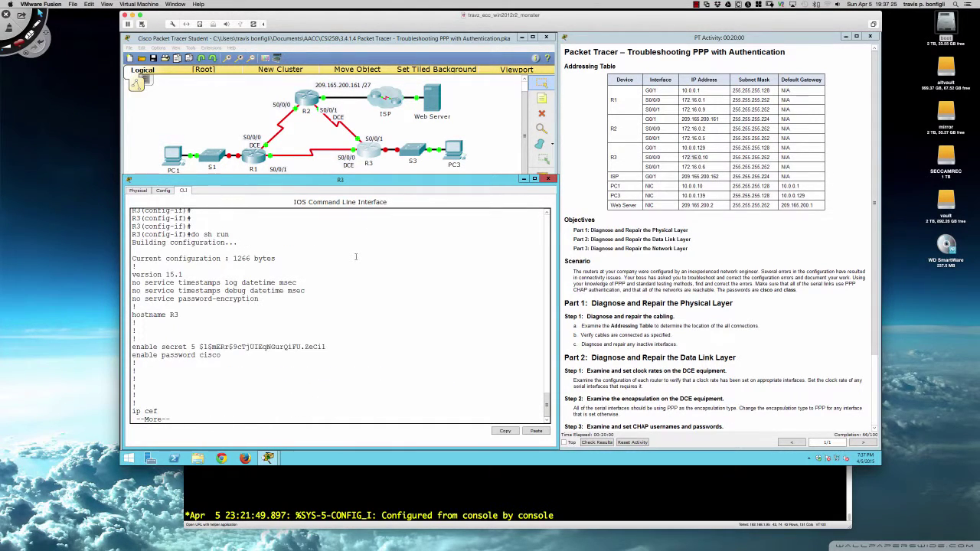
Page through R3's configuration, which has only a username for R1, then quit and exit
key(Return)
key(Return)
key(Return)
key(Return)
key(Return)
key(Return)
key(Return)
key(Return)
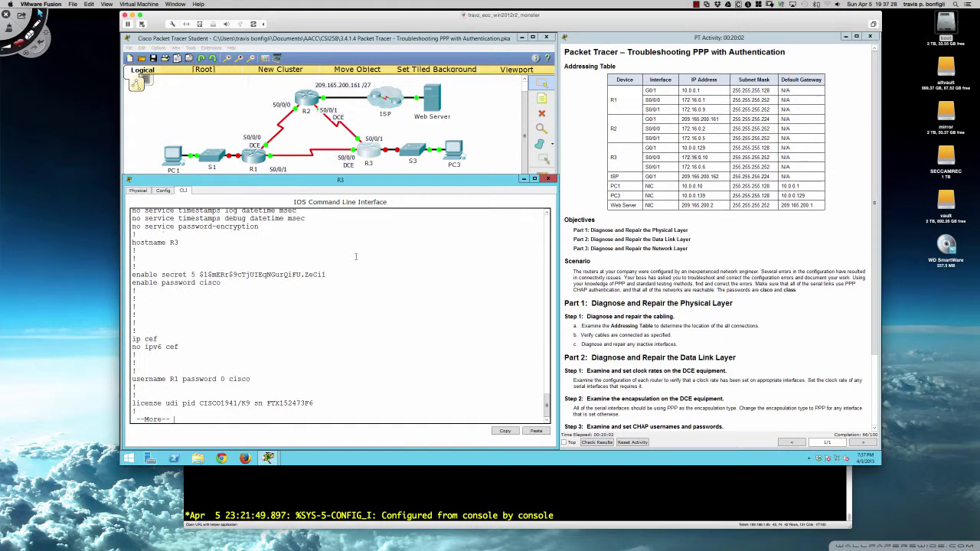
key(Return)
key(Return)
key(Return)
key(Return)
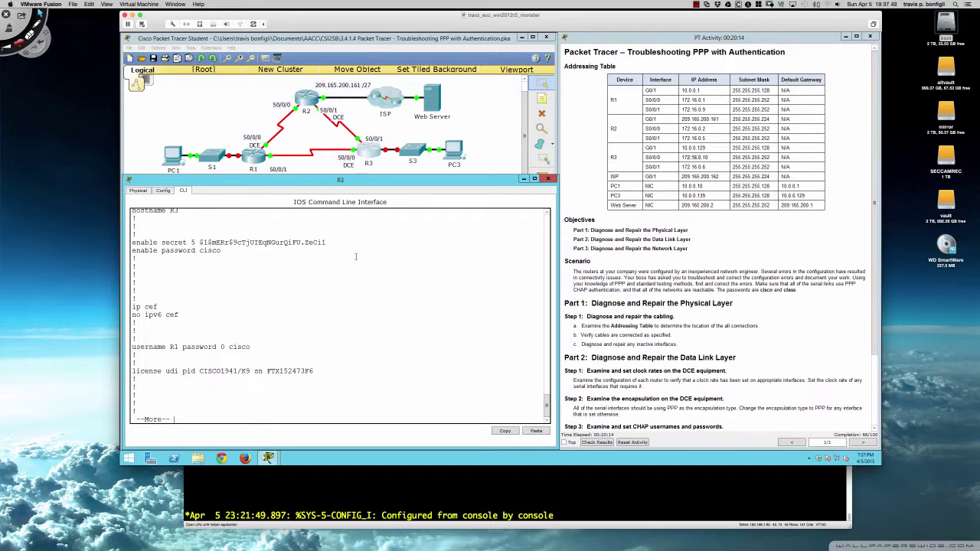
text(q)
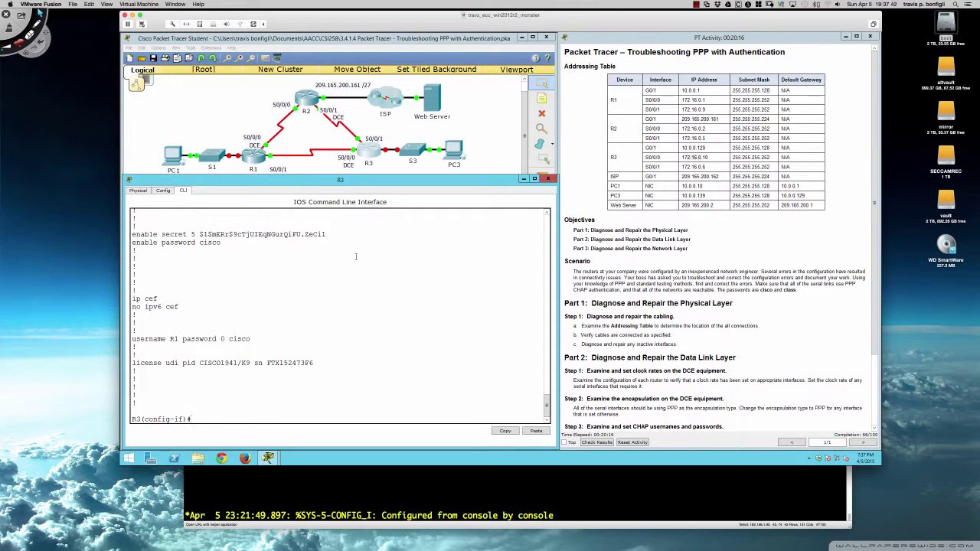
text(exit)
key(Return)
Add local username R2 with the shared CHAP password on R3, then list R3's interface statuses
text(username R2)
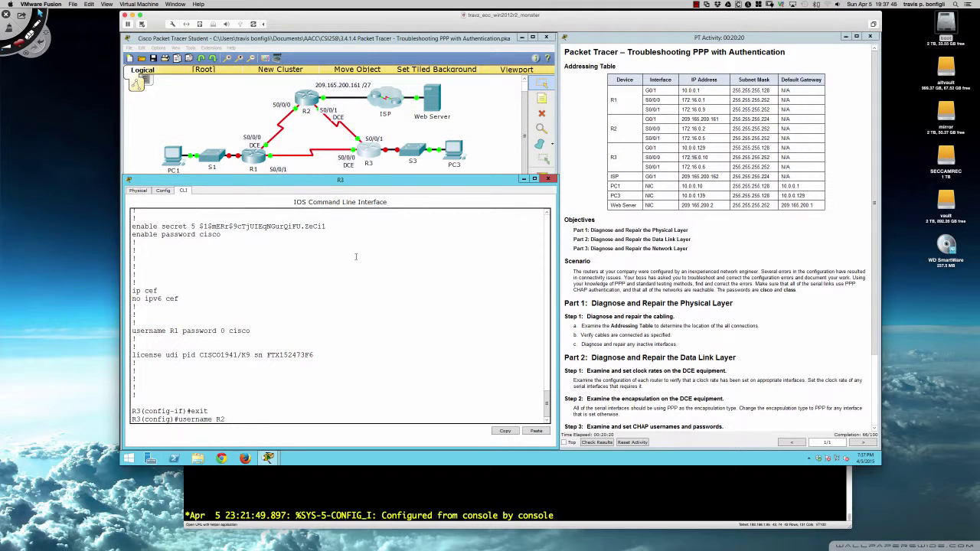
text( password cisco)
key(Return)
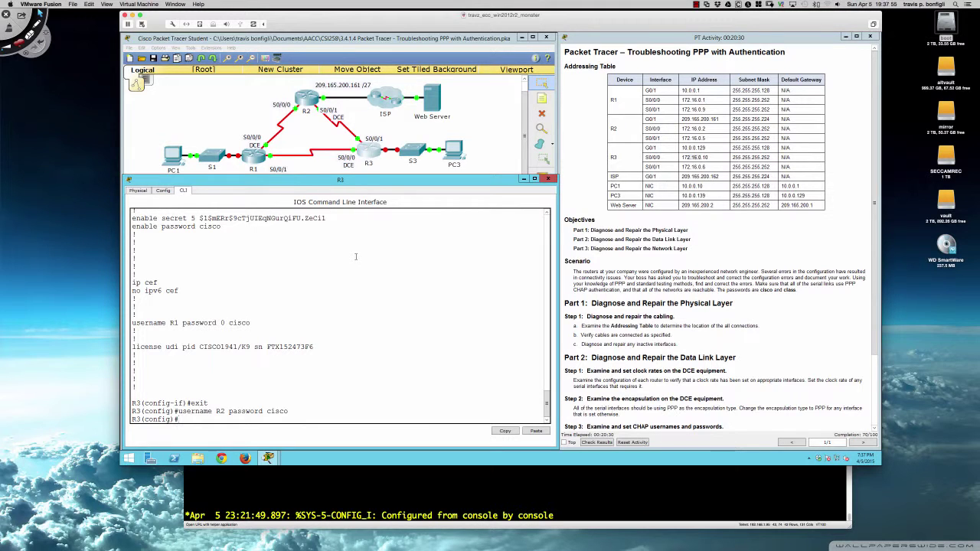
key(Return)
key(Return)
key(Return)
key(Return)
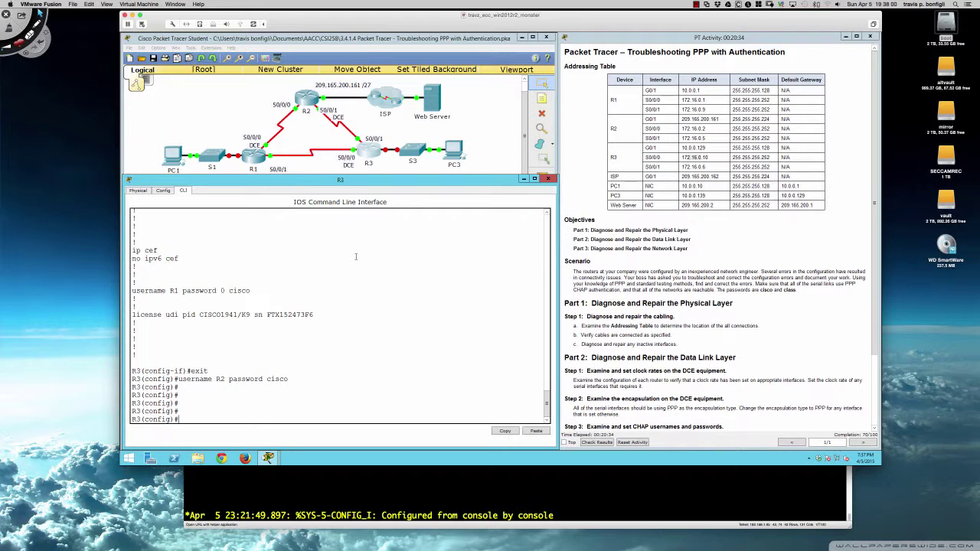
text(do sh ip int bri)
key(Return)
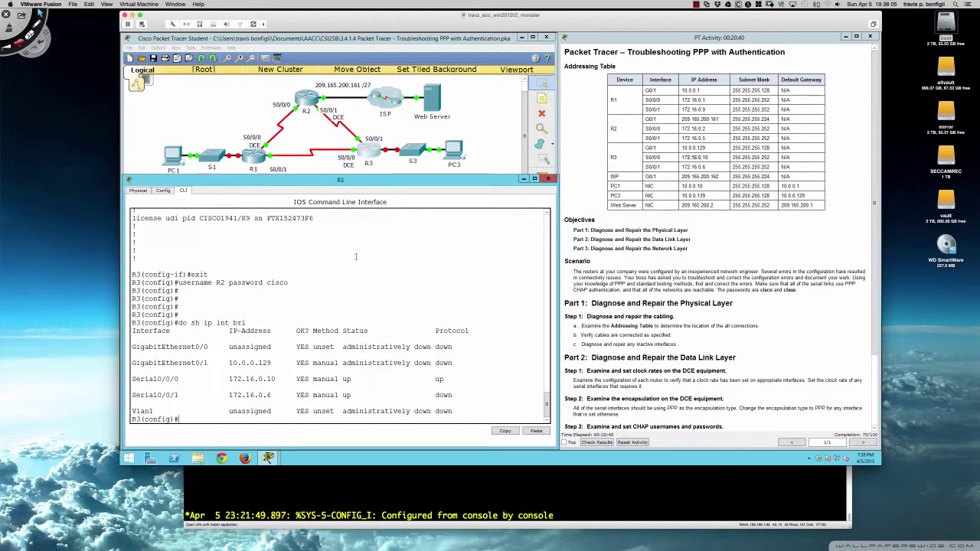
Page through R3's running configuration and highlight the PAP authentication on Serial0/0/1
text(do sh ru)
key(Return)
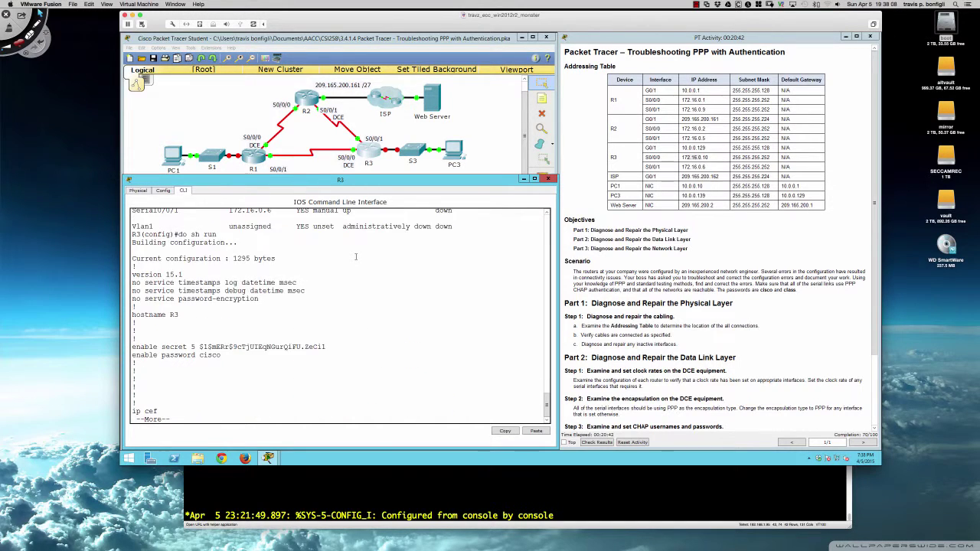
key(Return)
key(Return)
key(Return)
key(Return)
key(Return)
key(Return)
key(Return)
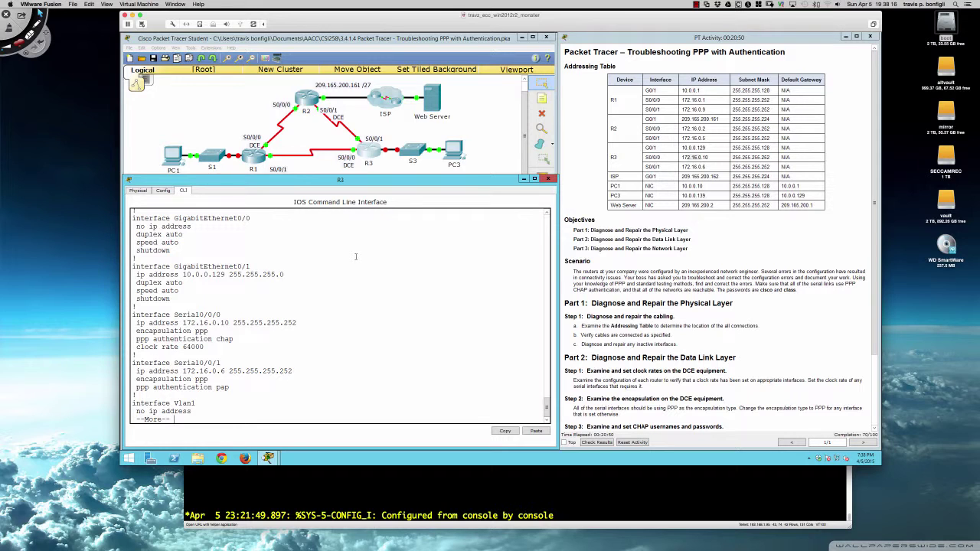
key(q)
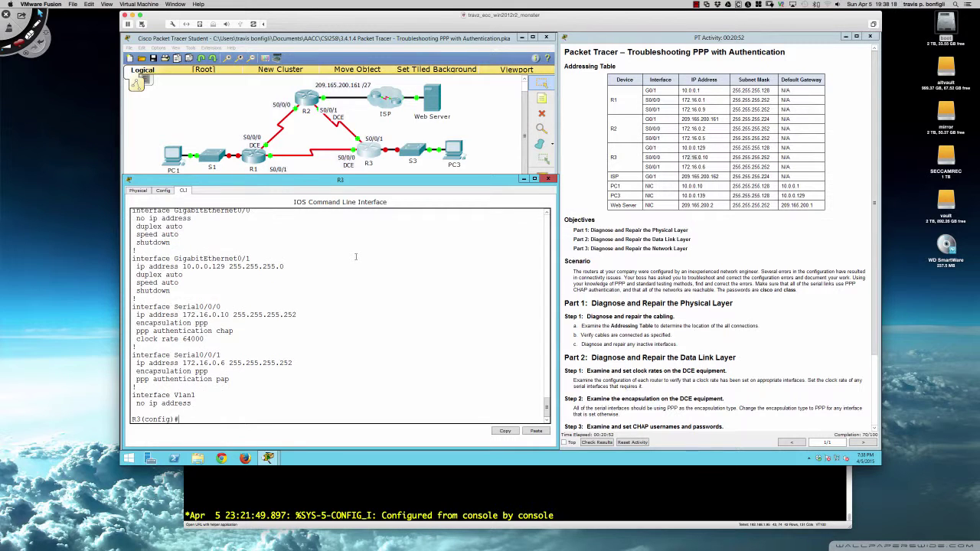
double_click(225, 380)
click(349, 372)
Change R3's Serial0/0/1 authentication from PAP to CHAP and enter the 'do sh ip int bri' check
text(int s0/0/1)
key(Return)
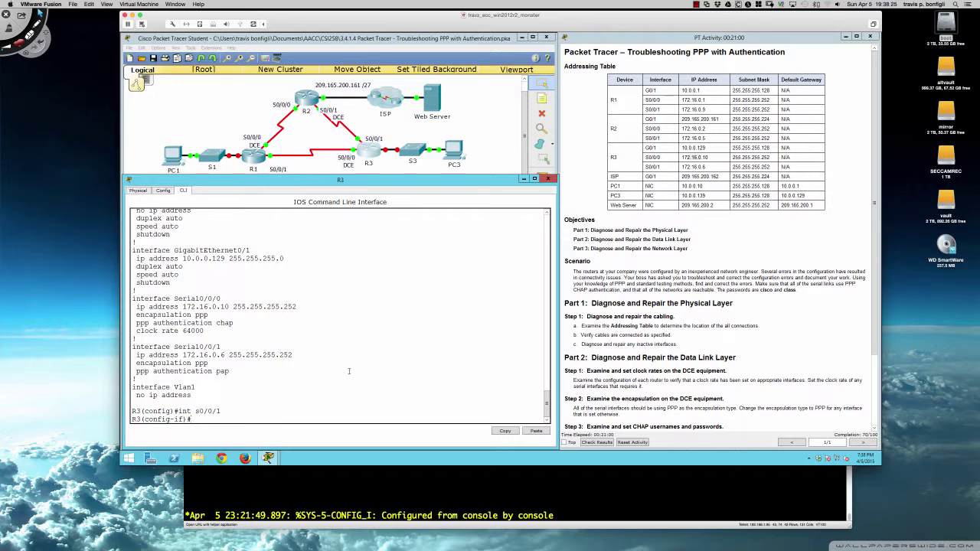
text(ppp authen)
key(Tab)
text(chap)
key(Return)
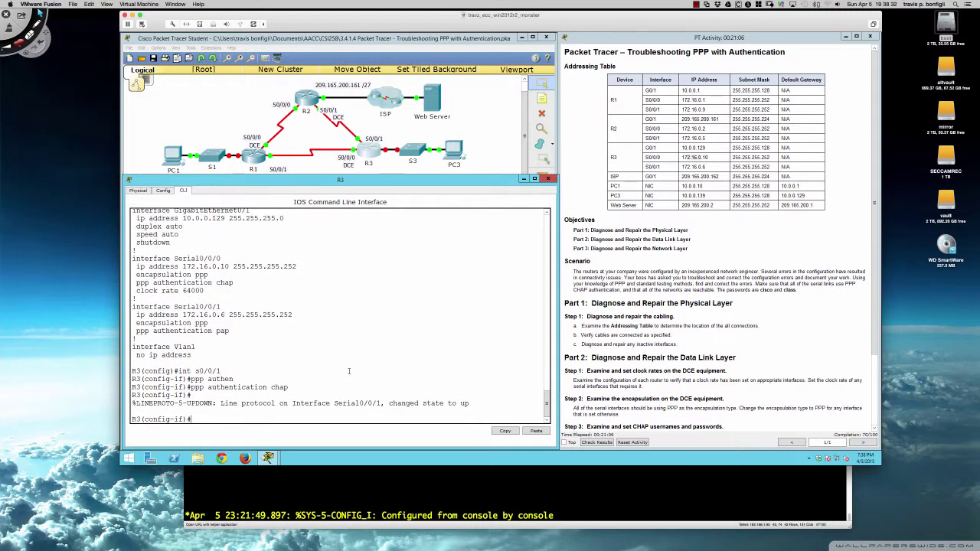
key(Return)
key(Return)
key(Return)
key(Return)
key(Return)
key(Return)
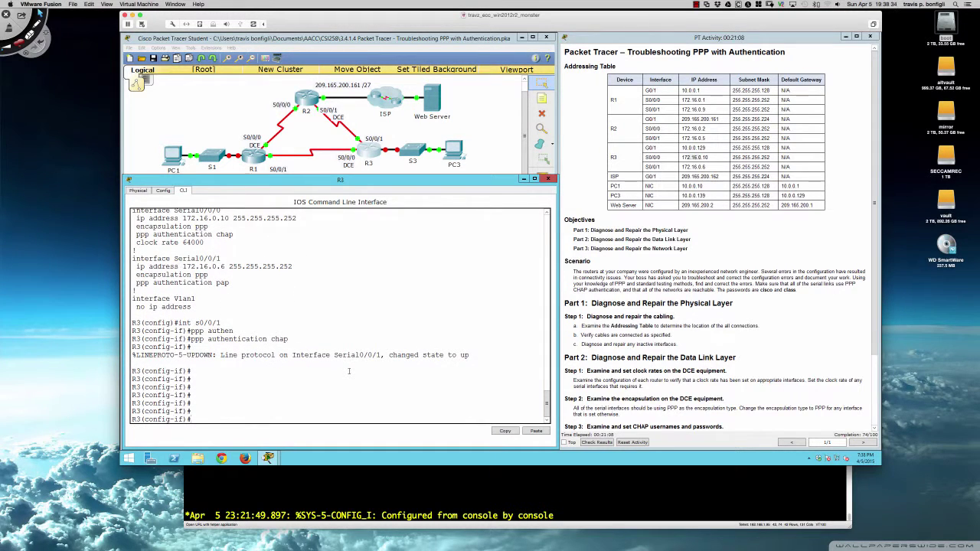
key(Return)
key(Return)
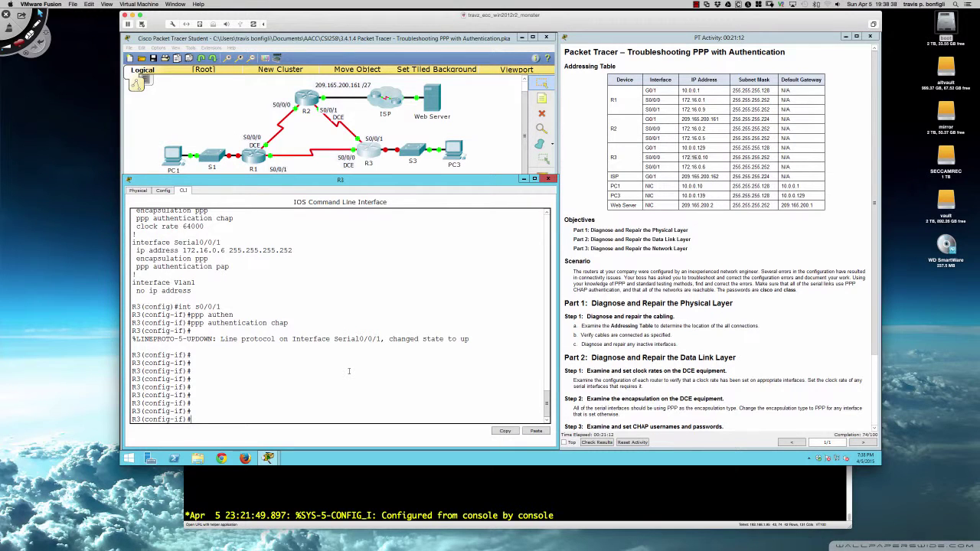
text(do sh ip int bri)
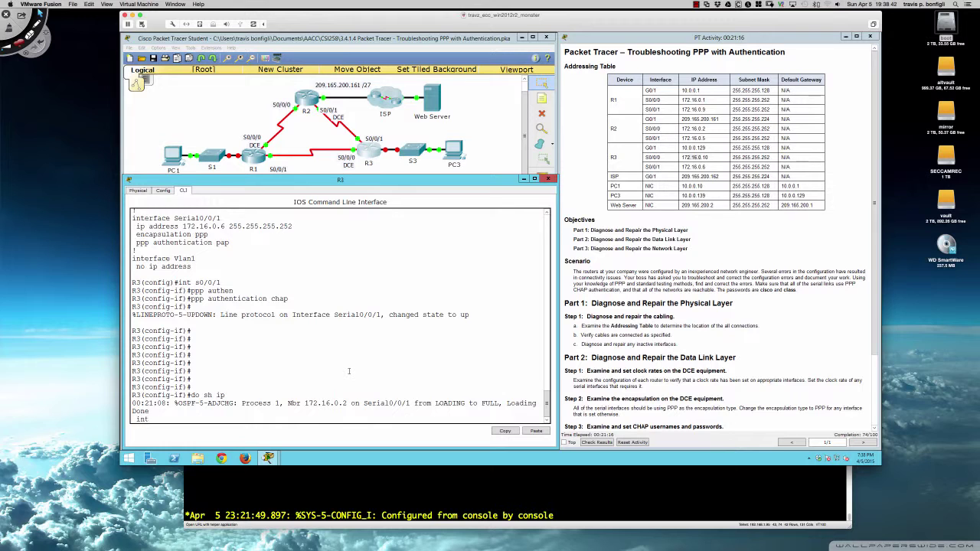
Confirm R3's Serial0/0/0 and Serial0/0/1 are both up/up, then review instructions Part 2 Step 3
key(Return)
key(Return)
key(Return)
key(Return)
key(Return)
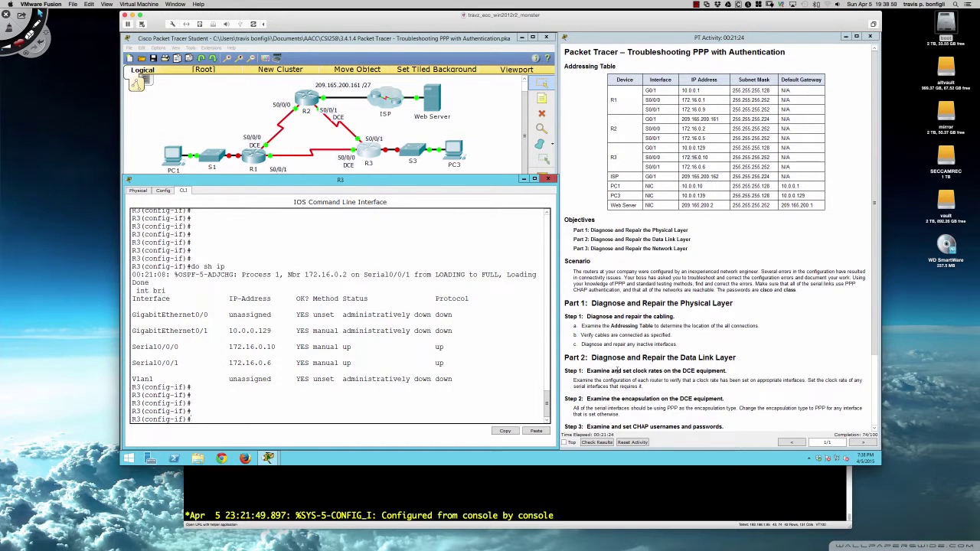
scroll(618, 371, down, 3)
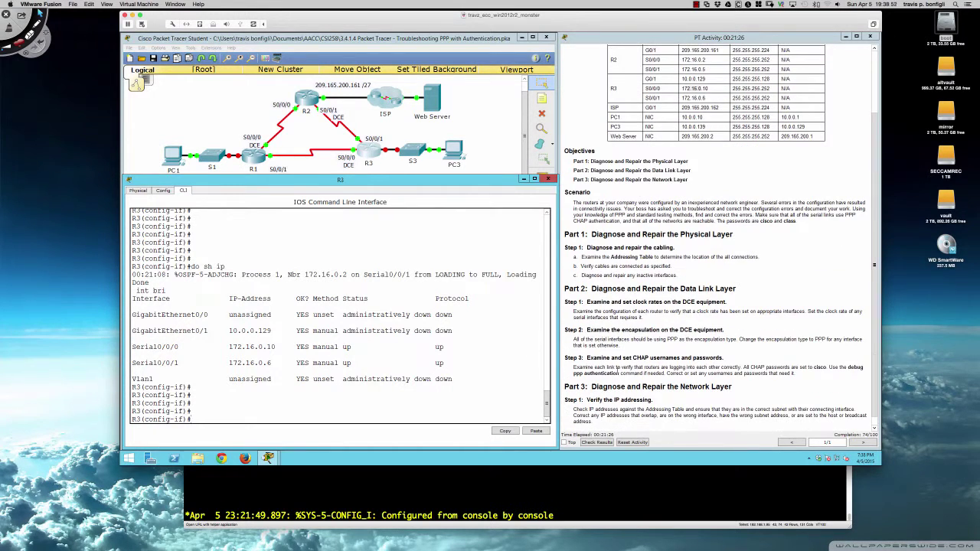
scroll(617, 370, down, 1)
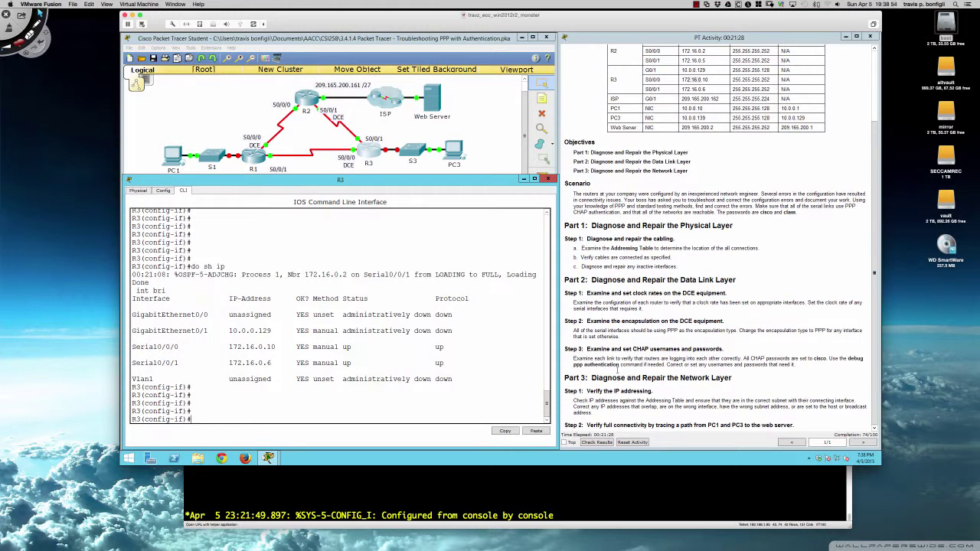
scroll(617, 370, up, 3)
scroll(663, 313, down, 3)
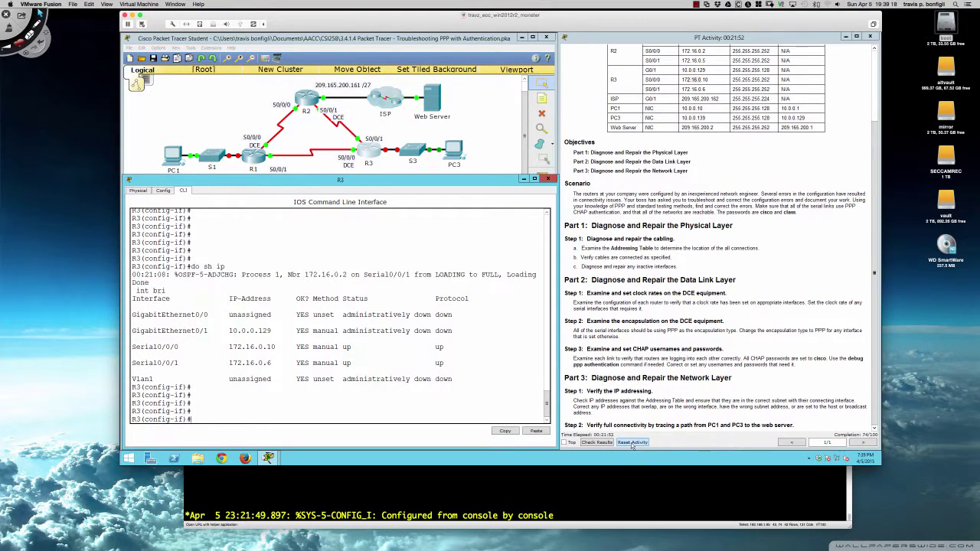
Check the activity results and review the assessment items still incorrect at 74/100
click(598, 443)
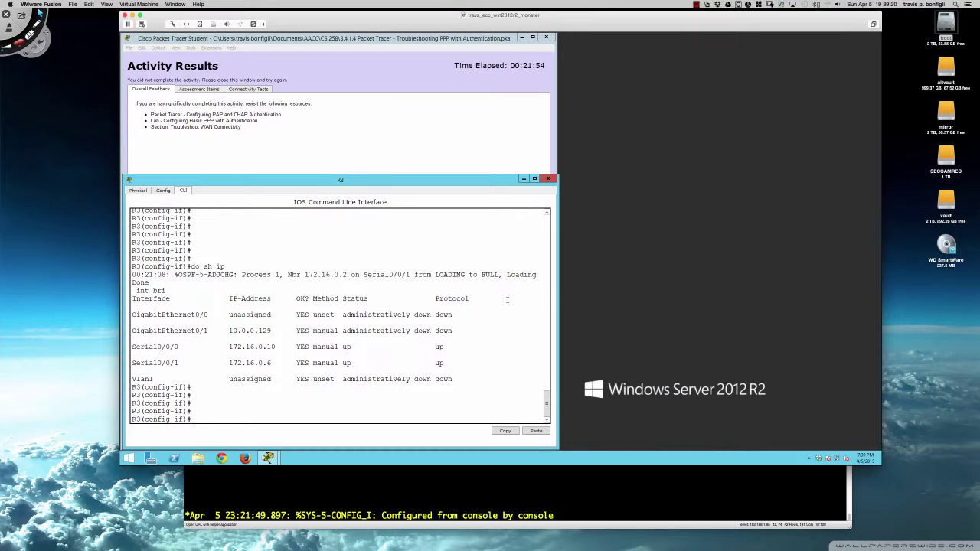
click(367, 166)
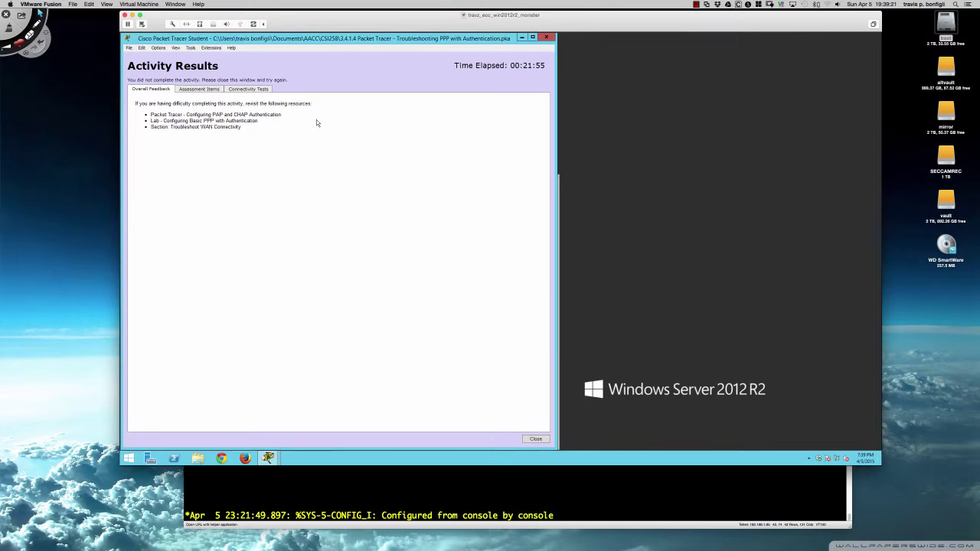
click(205, 90)
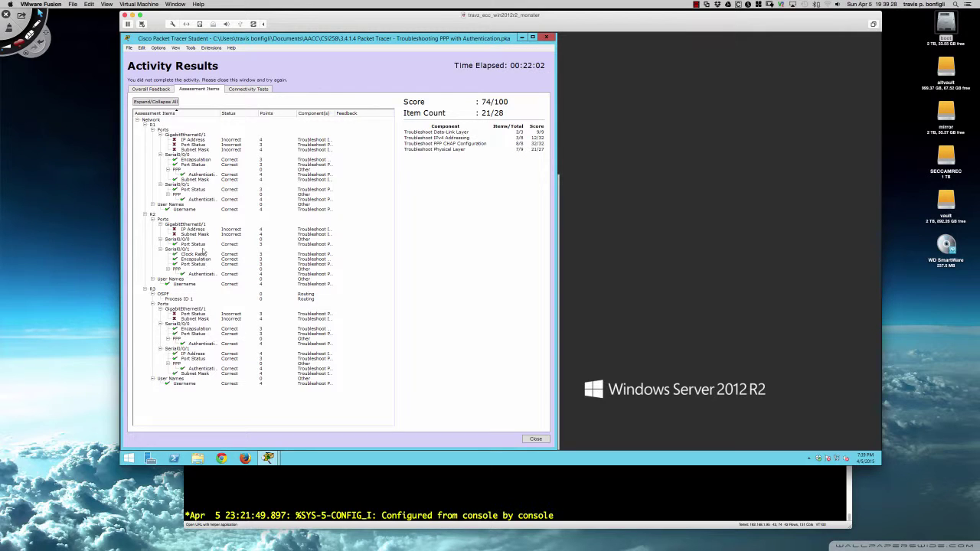
click(546, 40)
drag(447, 56, 660, 41)
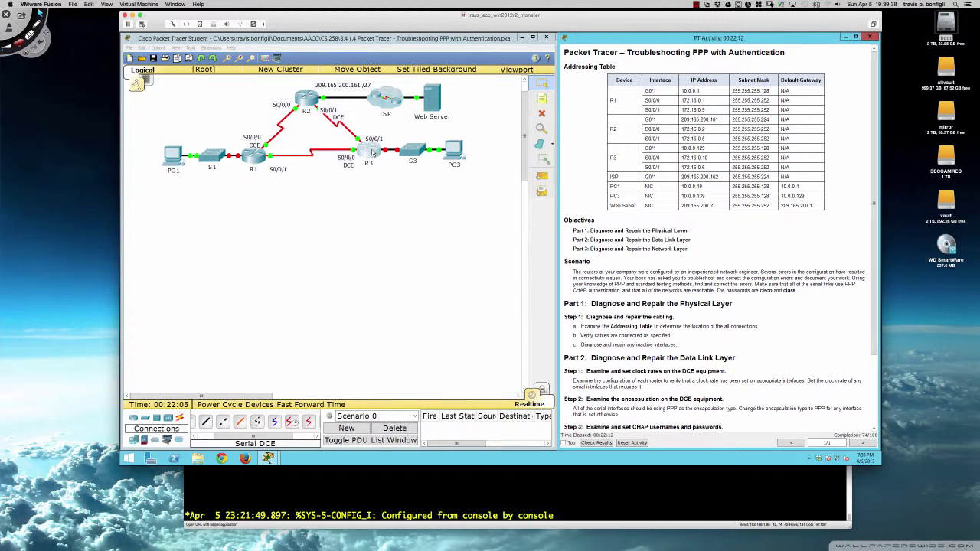
On R3, list the interface status and page through the running configuration
click(371, 152)
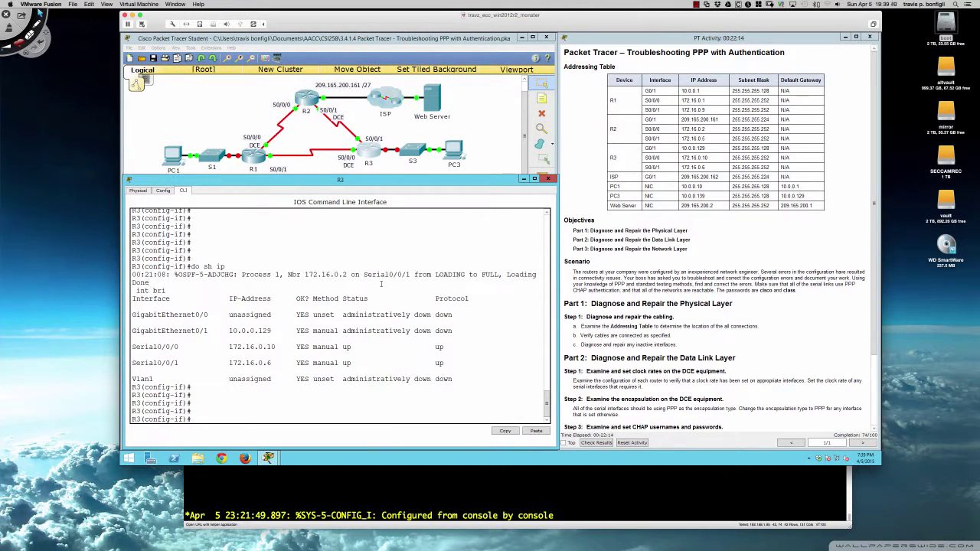
key(Return)
key(Return)
key(Return)
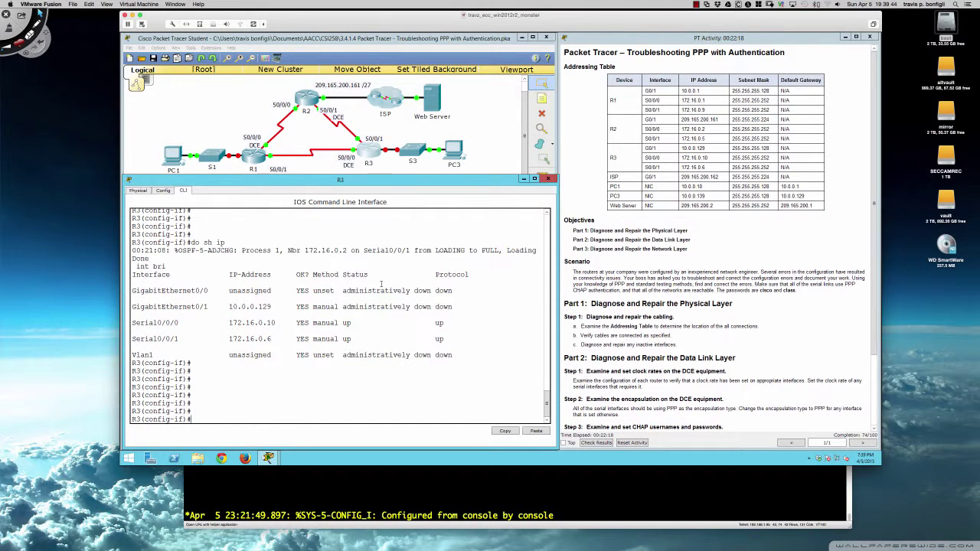
text(do sh ip int bri)
key(Return)
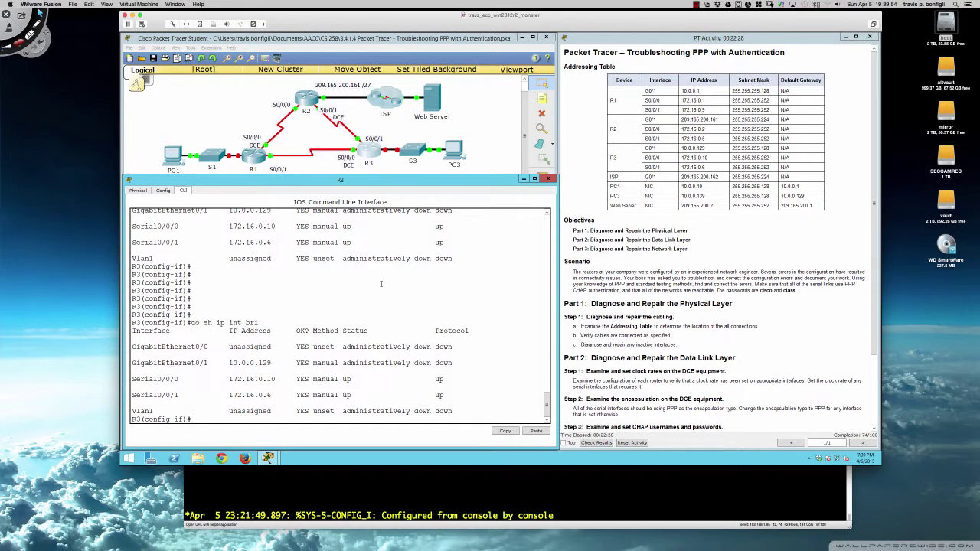
text(do sh run)
key(Return)
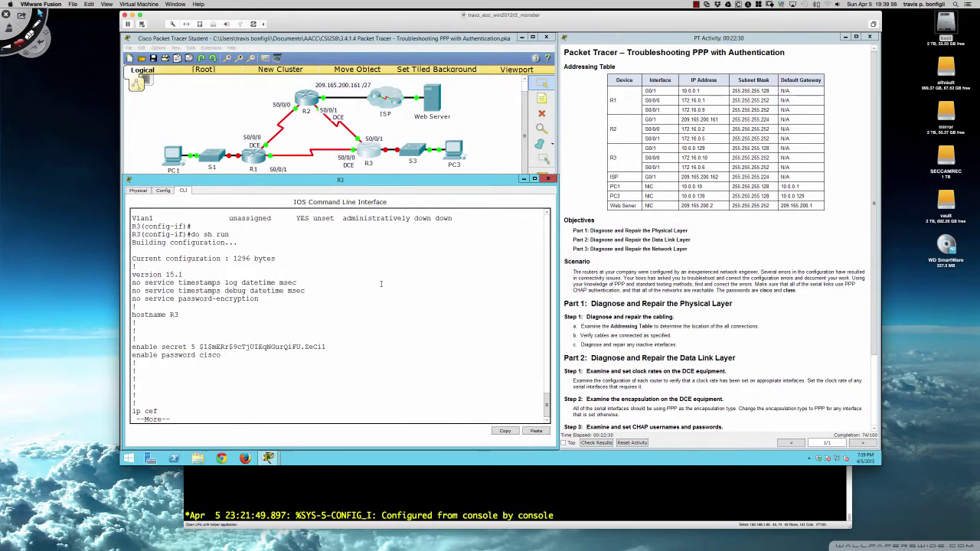
key(space)
key(space)
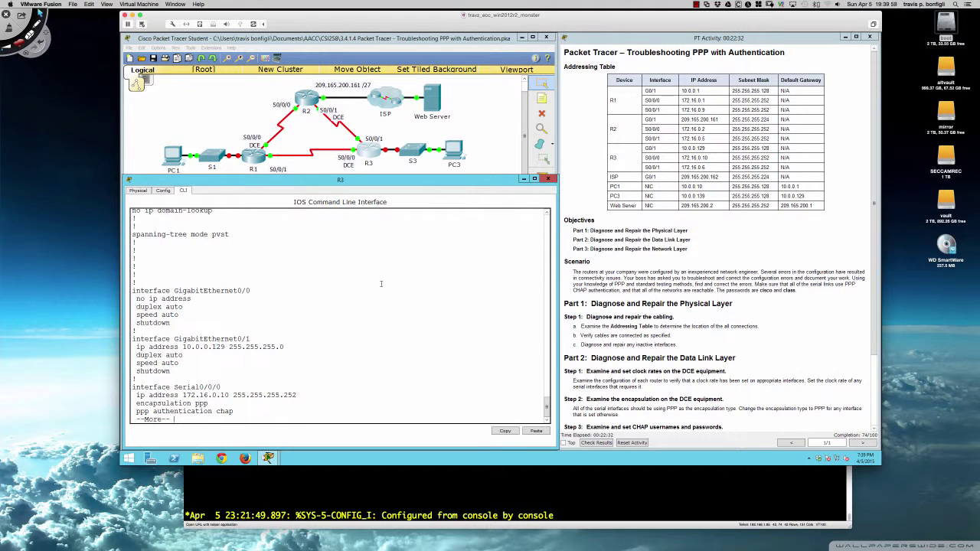
text(qq)
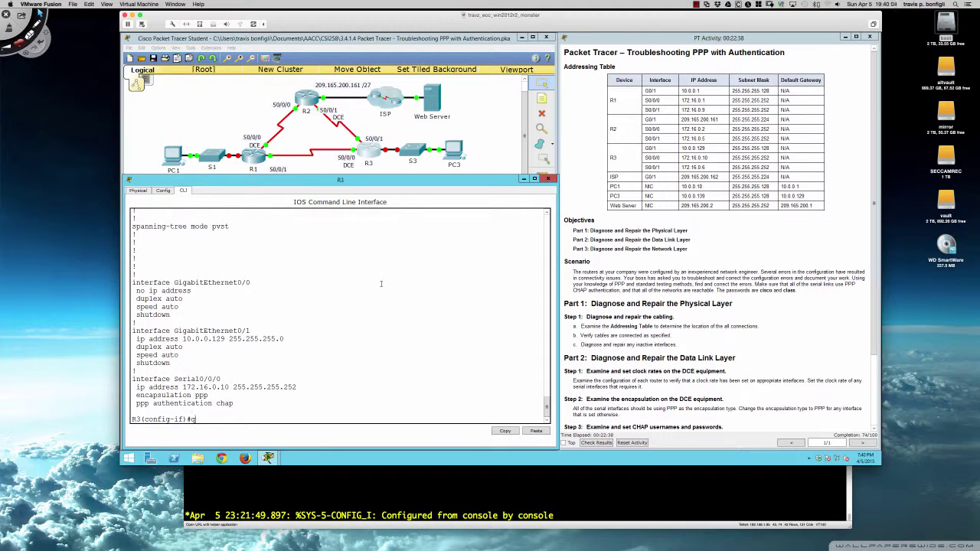
key(BackSpace)
Address R3's GigabitEthernet0/1 as 10.0.0.129 255.255.255.128 and enable it with no shut
text(int gi0/1)
key(Return)
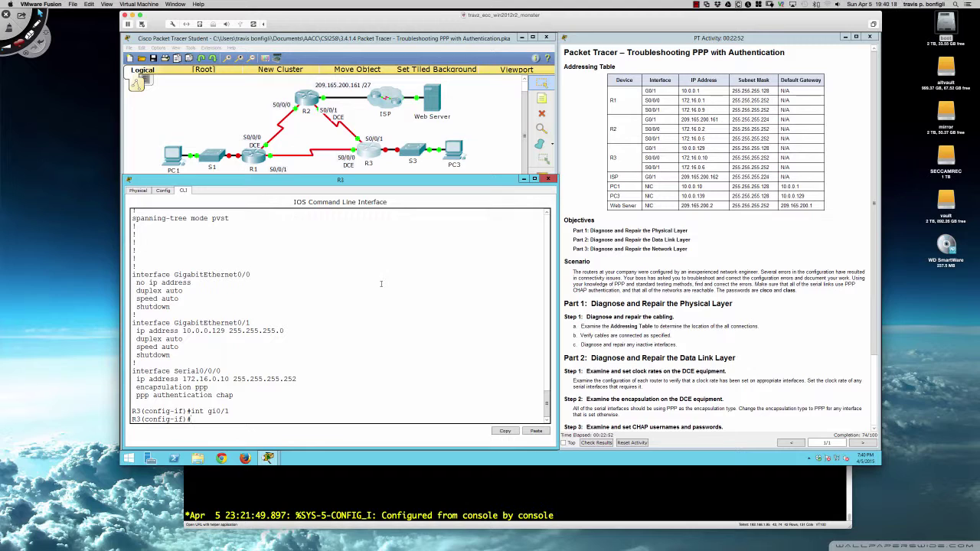
text(no)
key(BackSpace)
text(ip add)
key(Tab)
text(10.0.)
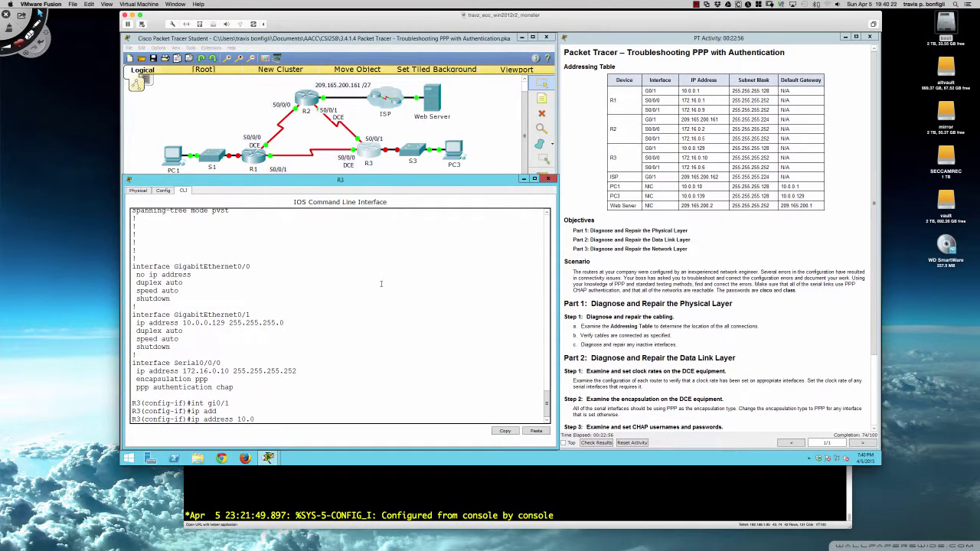
text(0.129 255.255.255.128)
key(Return)
text(no shut)
key(Return)
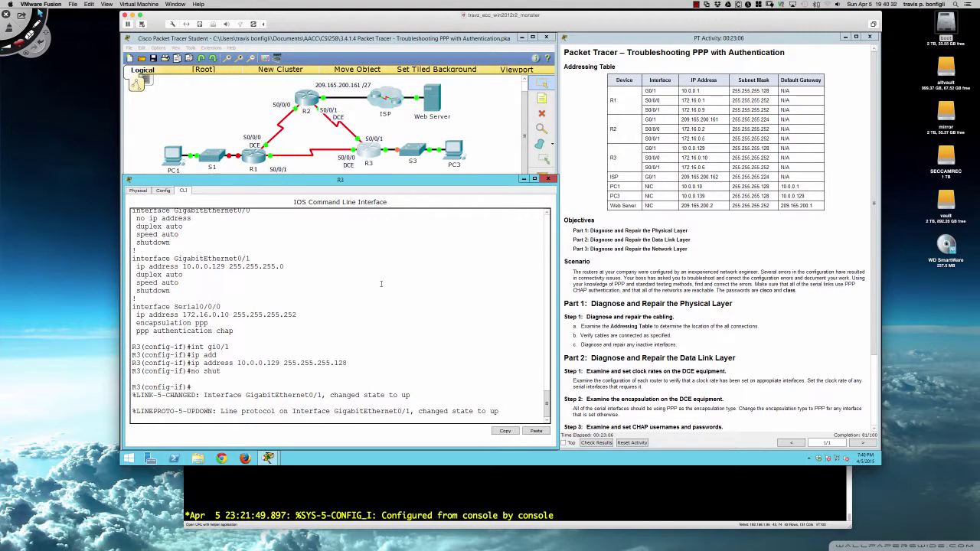
key(Return)
key(Return)
key(Return)
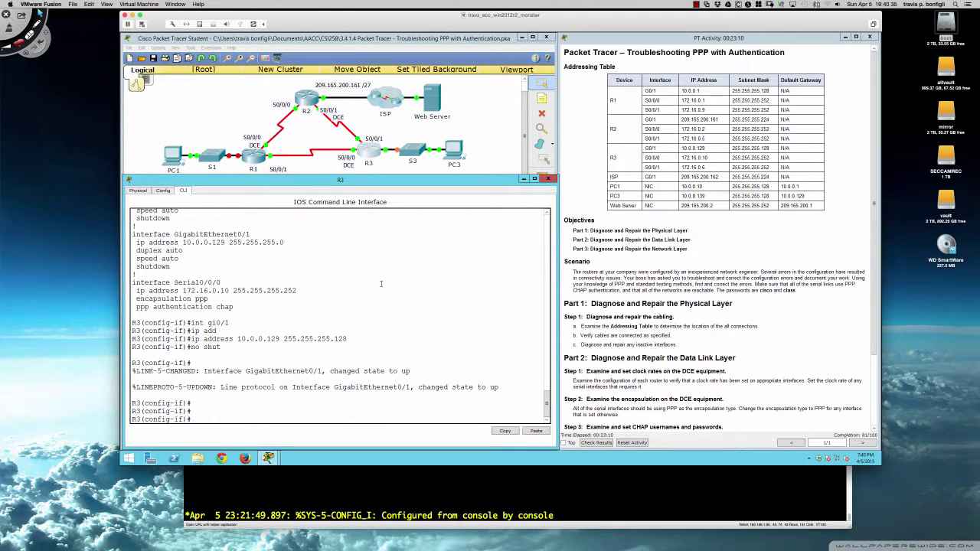
key(Return)
key(Return)
key(Return)
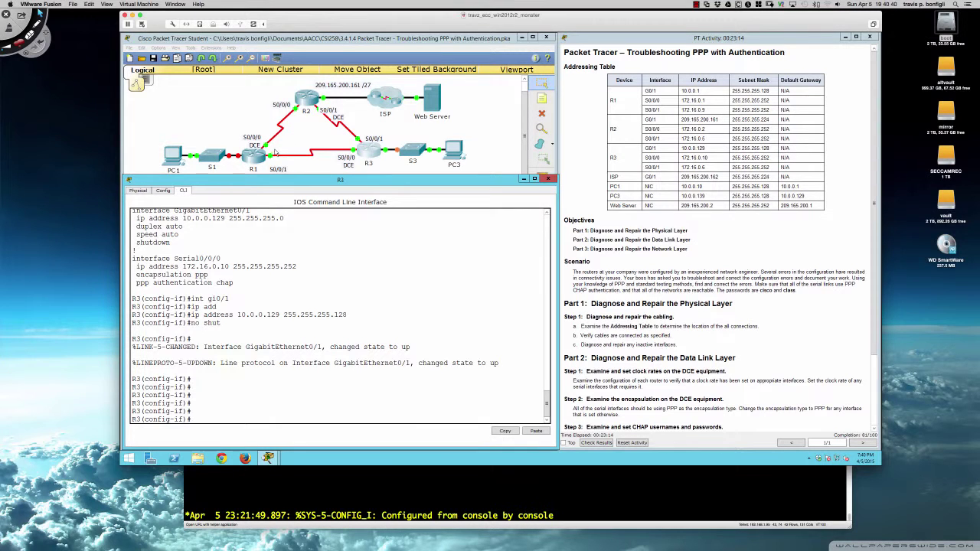
On R1, list the interface addresses and status with 'do sh ip int bri'
click(254, 155)
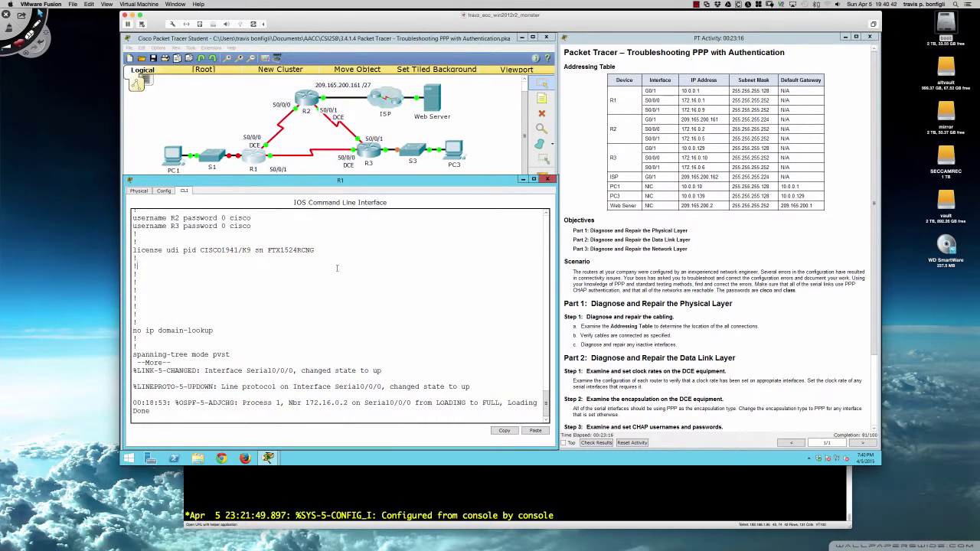
key(Return)
text(do sh ip )
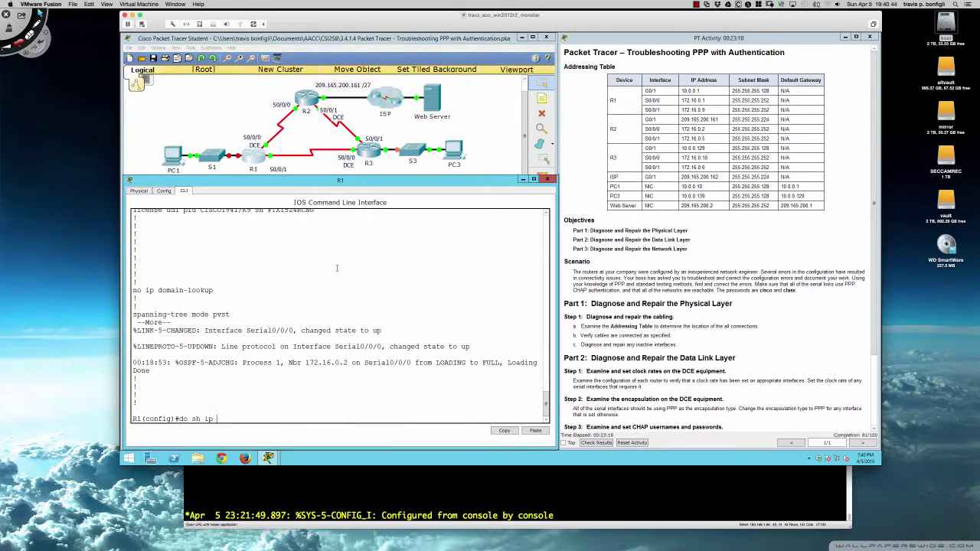
text(int bri)
key(Return)
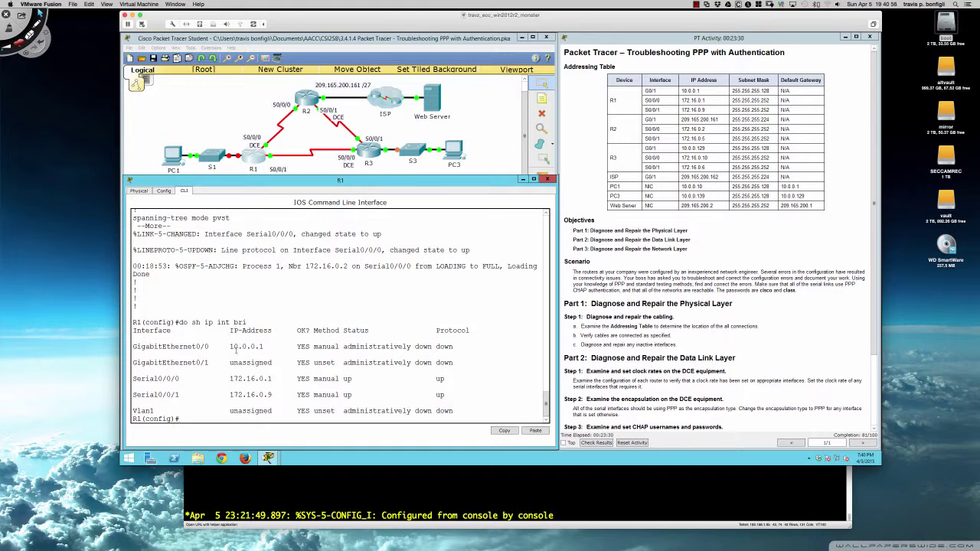
drag(208, 346, 188, 346)
click(405, 307)
Enable R1's GigabitEthernet0/1 and address it as 10.0.0.1 255.255.255.128
text(int gi0/1)
key(Return)
text(no shut)
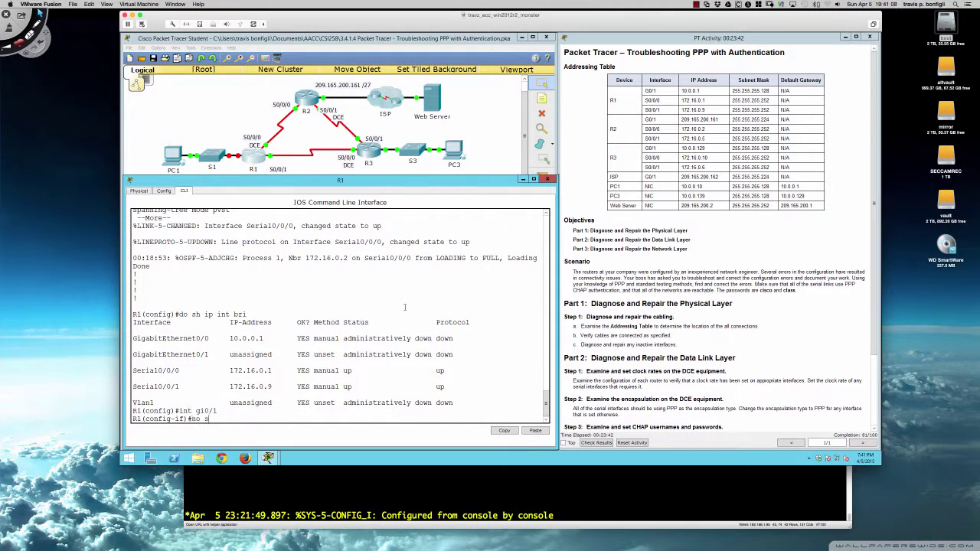
key(Return)
key(Return)
key(Return)
key(Return)
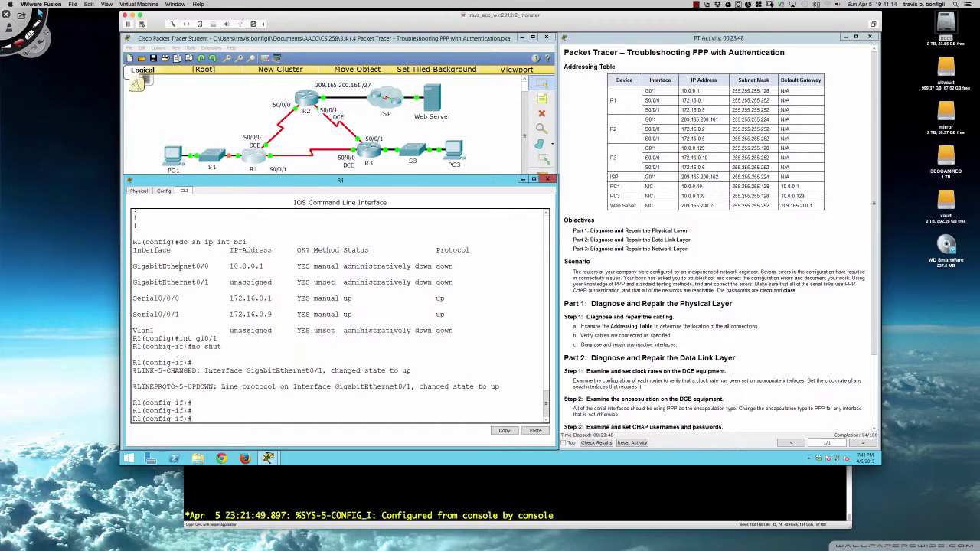
drag(181, 266, 453, 266)
click(459, 294)
text(ip add 10.0.0.1 255.255.255.128)
key(Return)
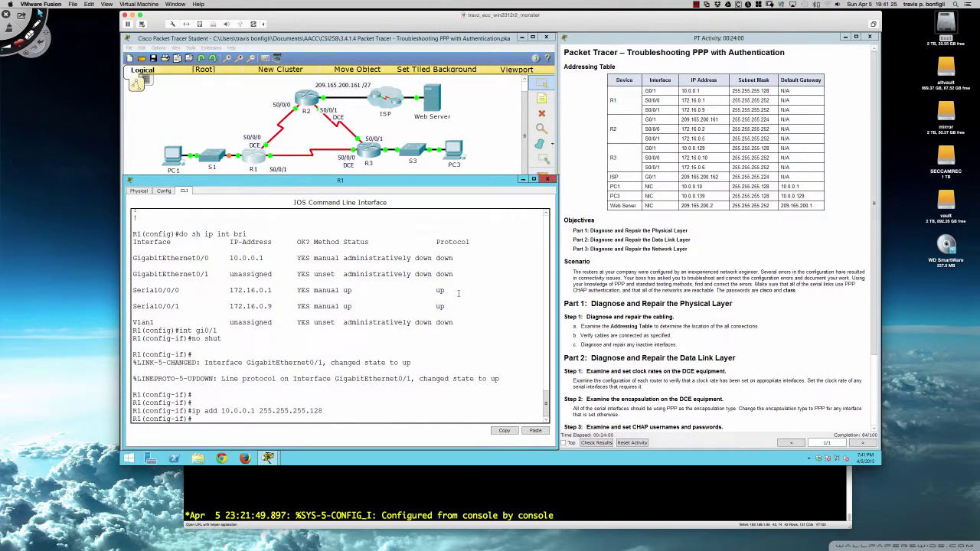
key(Return)
key(Return)
key(Return)
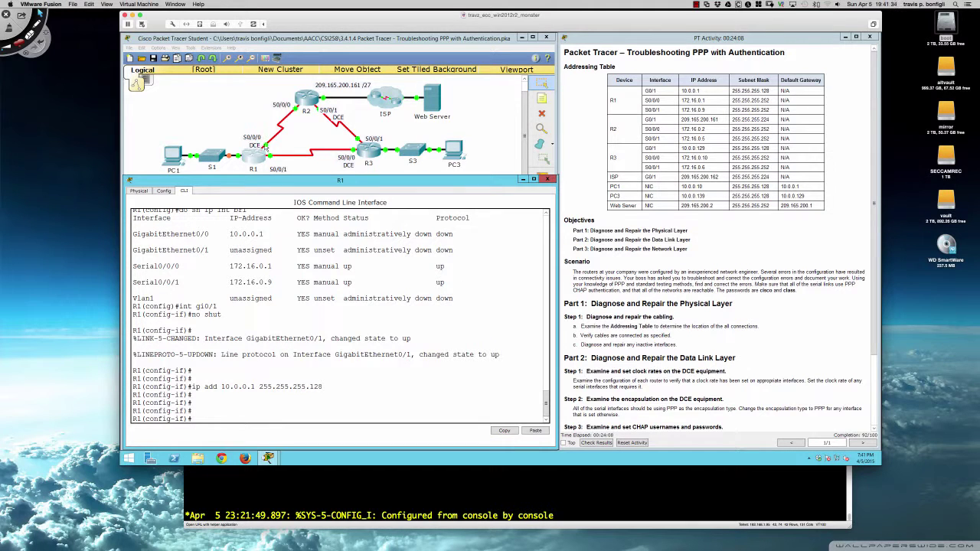
On R2, review the interface status summary and the running configuration
click(307, 99)
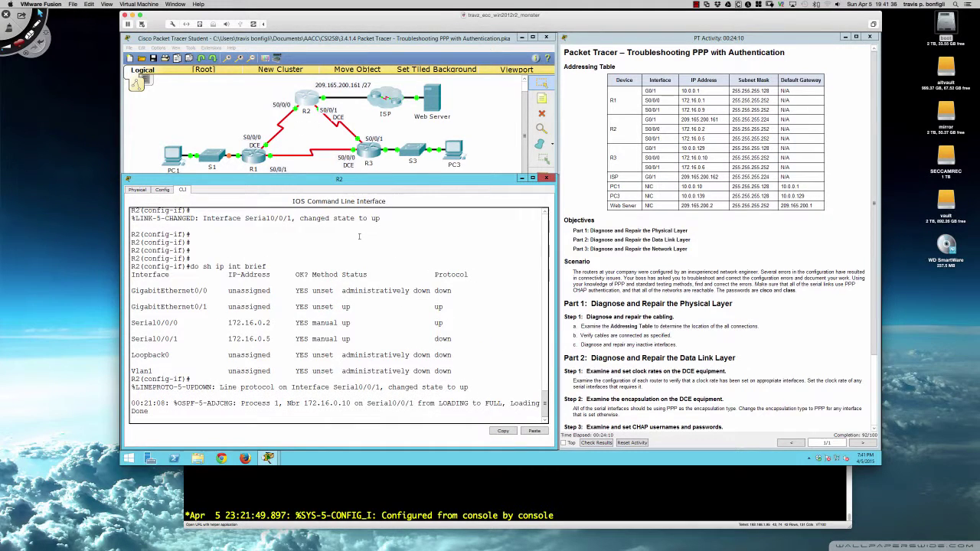
key(Return)
key(Return)
key(Return)
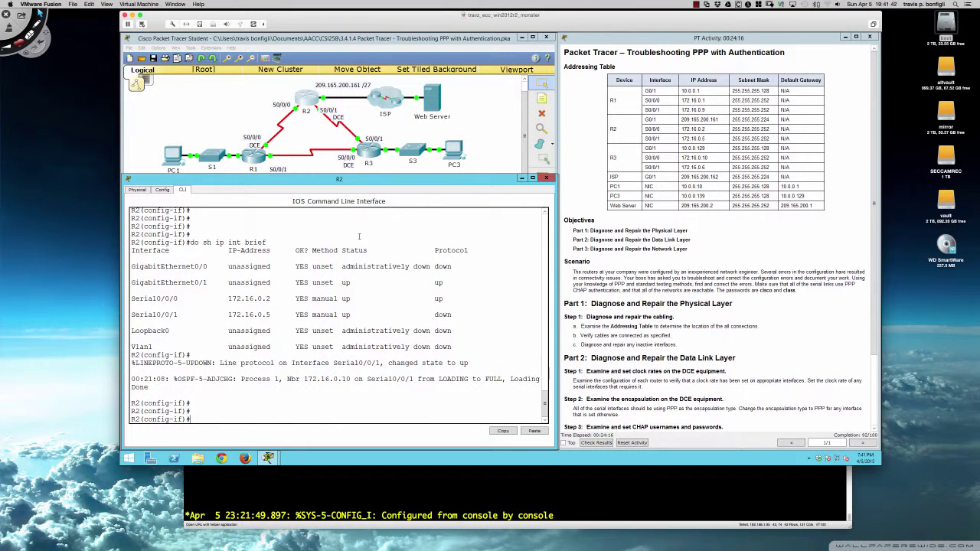
text(do sh ip int bri)
key(Return)
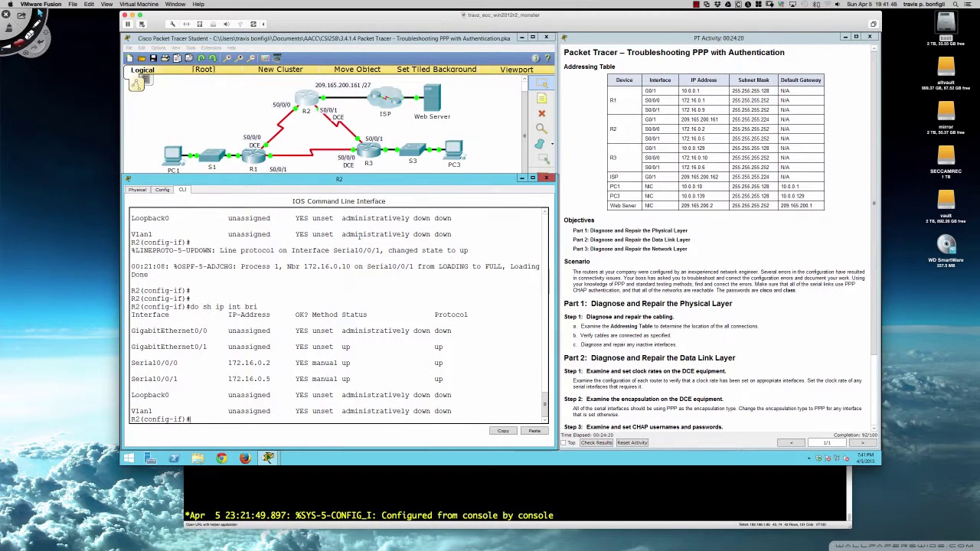
text(do sh run)
key(Return)
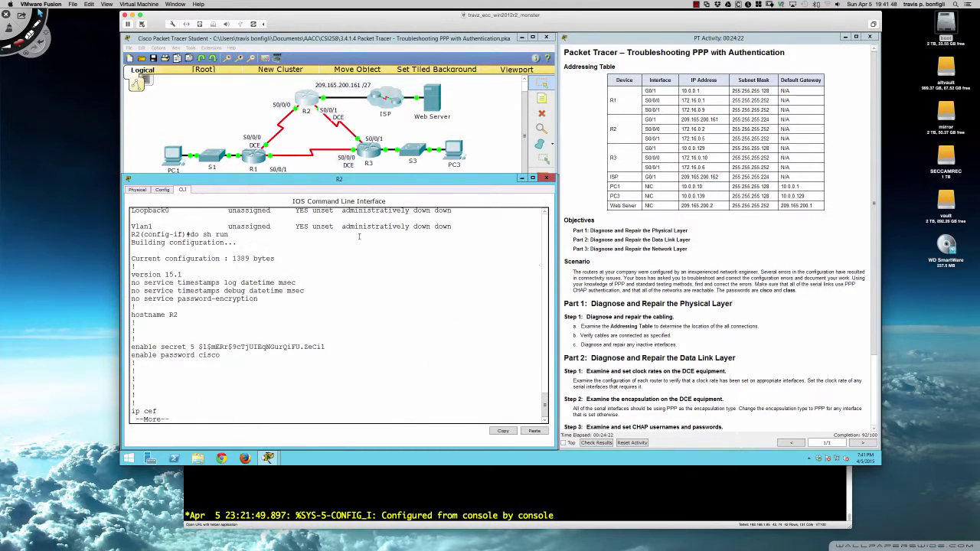
key(space)
key(space)
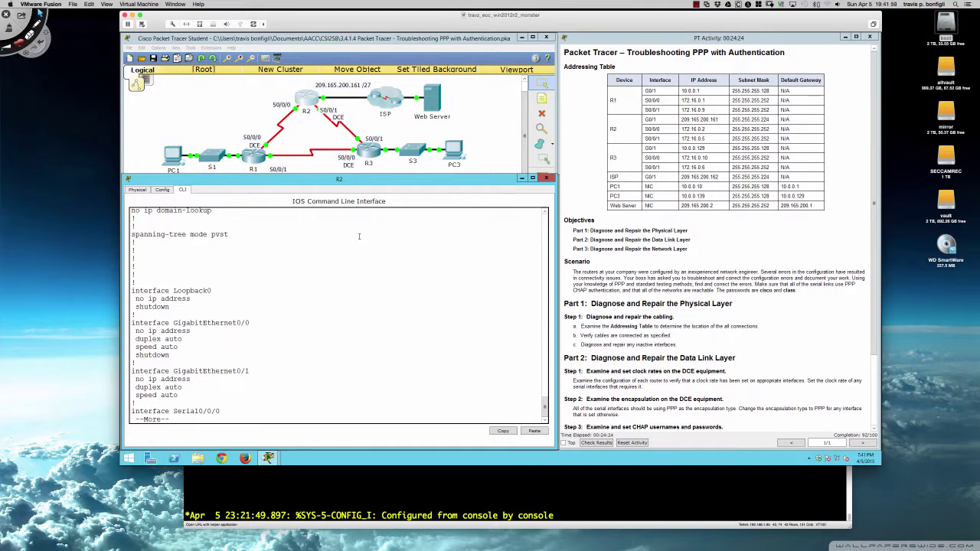
key(Return)
key(Return)
key(Return)
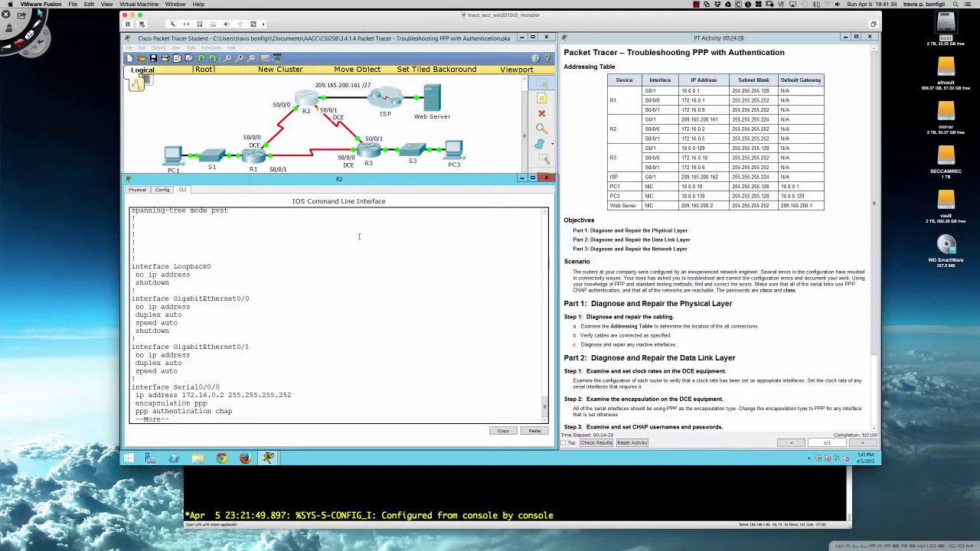
key(q)
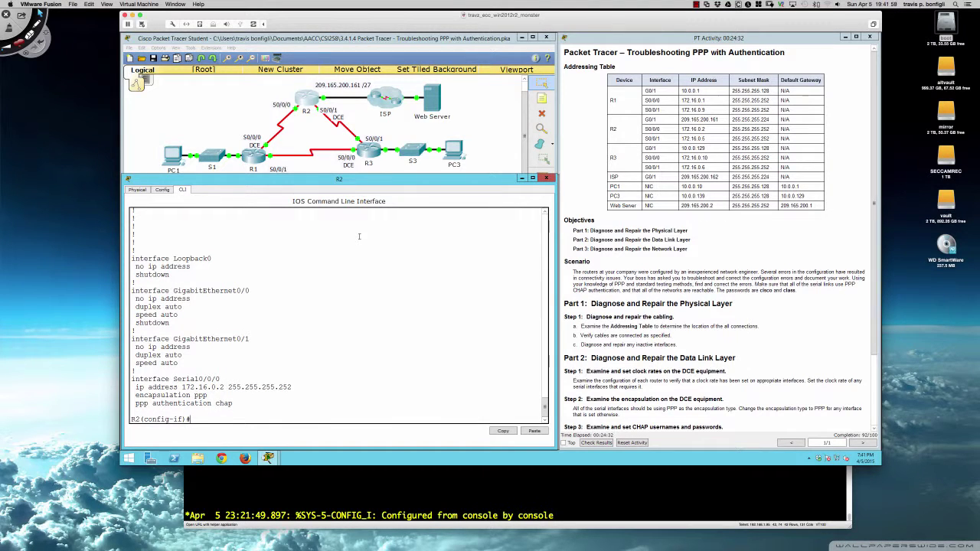
Address R2's GigabitEthernet0/1 as 209.165.200.161 255.255.255.224, then leave configuration mode
text(int g0)
text(0/1)
key(Return)
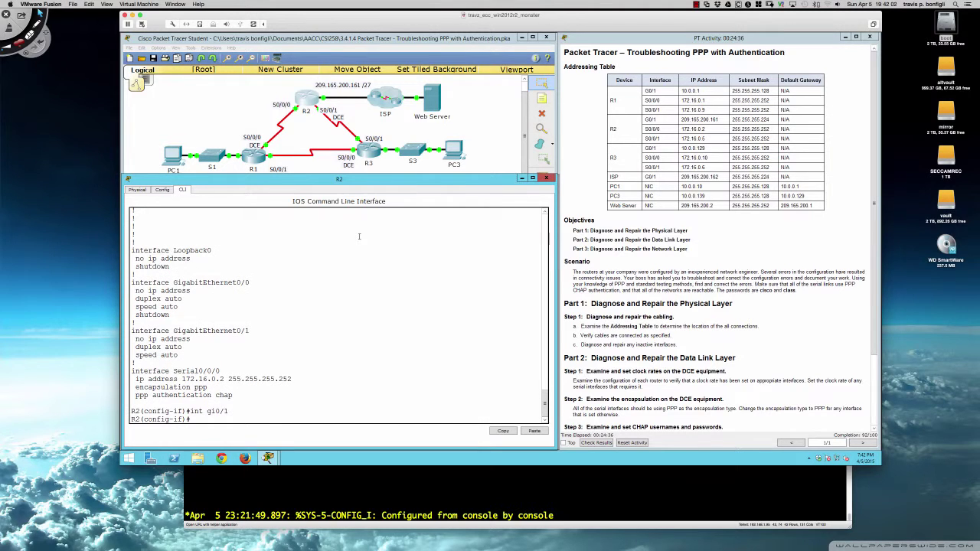
text(ip add )
text(172.1)
key(BackSpace)
key(BackSpace)
key(BackSpace)
key(BackSpace)
key(BackSpace)
key(BackSpace)
text(209.165.200.161 255.255.255.)
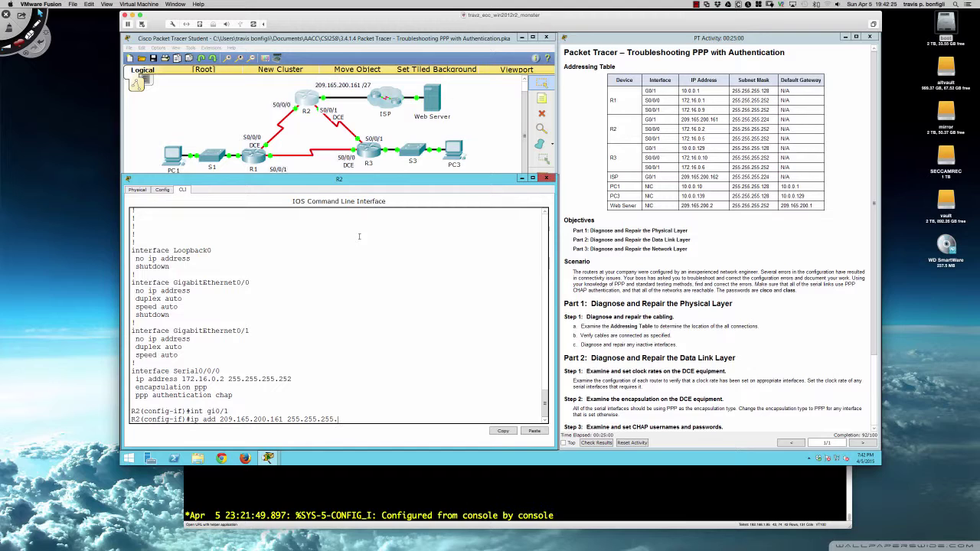
text(224)
key(Return)
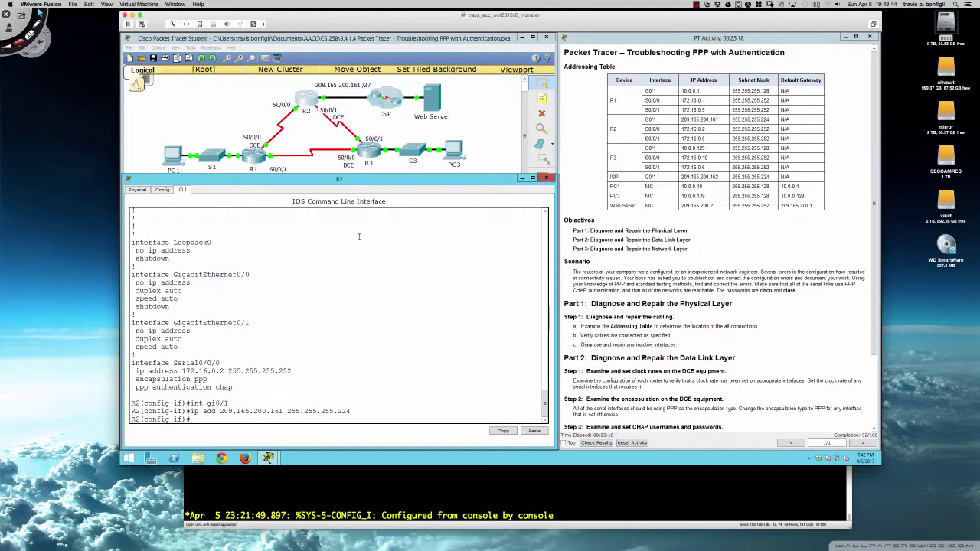
key(Return)
key(Return)
key(Return)
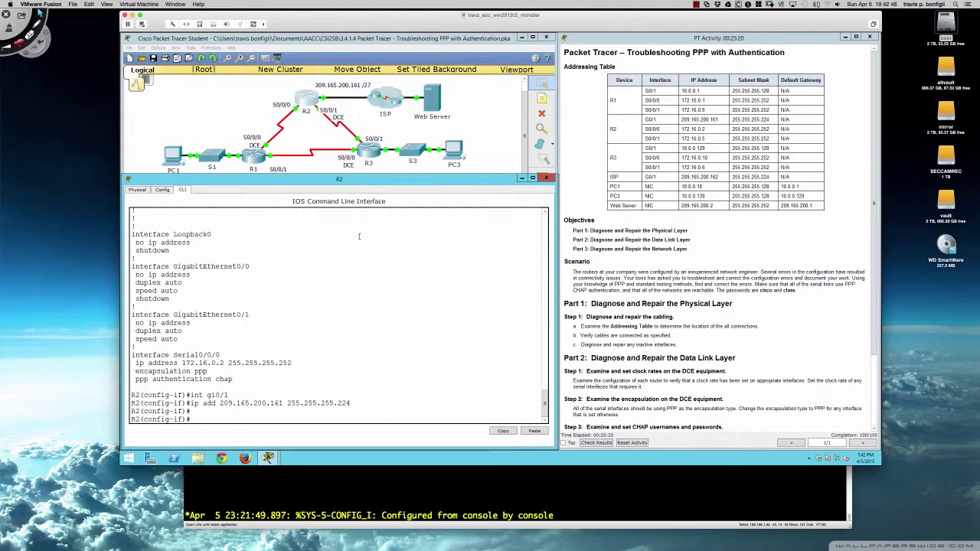
text(end)
key(Return)
key(Return)
key(Return)
key(Return)
key(Return)
key(Return)
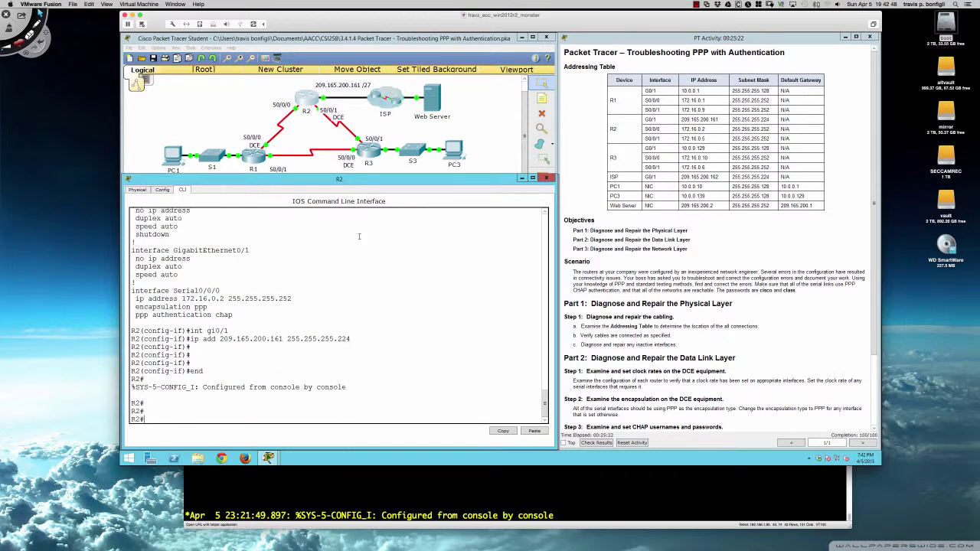
Ping the web server 209.165.200.2 twice from PC3's command prompt, then bring up PC1's window
click(456, 159)
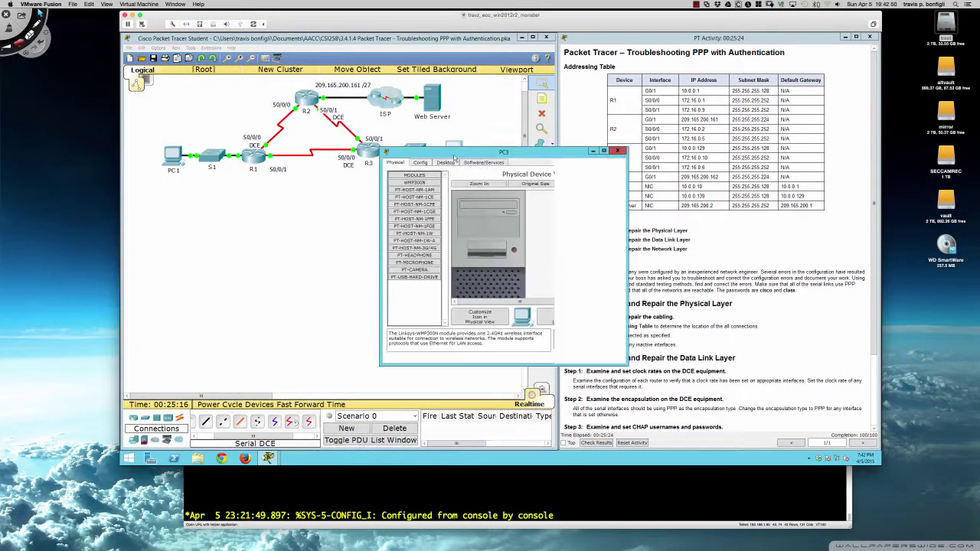
drag(456, 160, 276, 261)
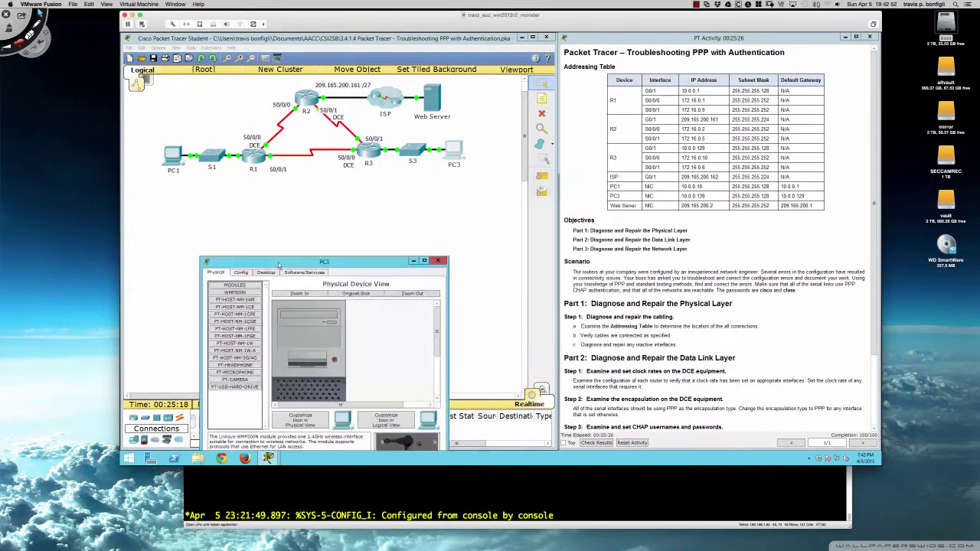
click(268, 273)
click(364, 306)
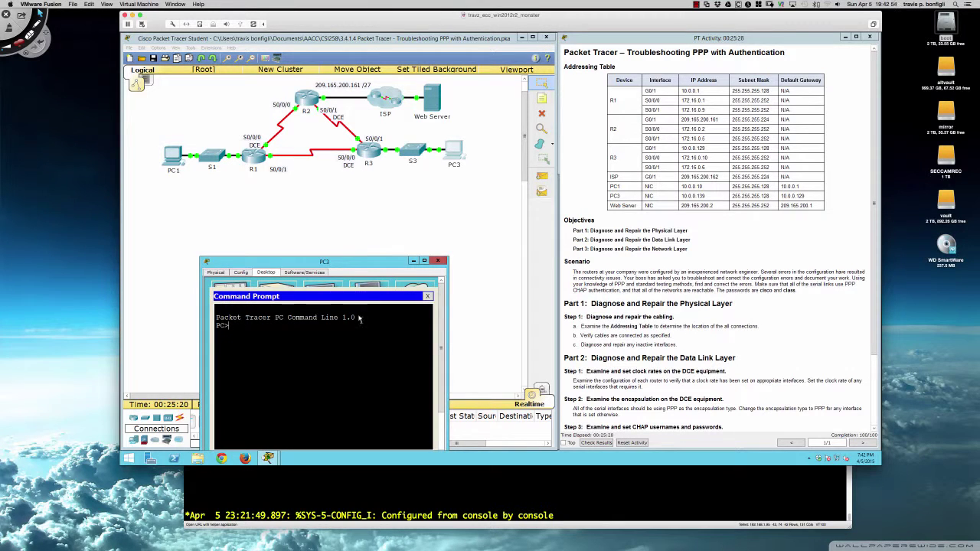
drag(356, 263, 370, 218)
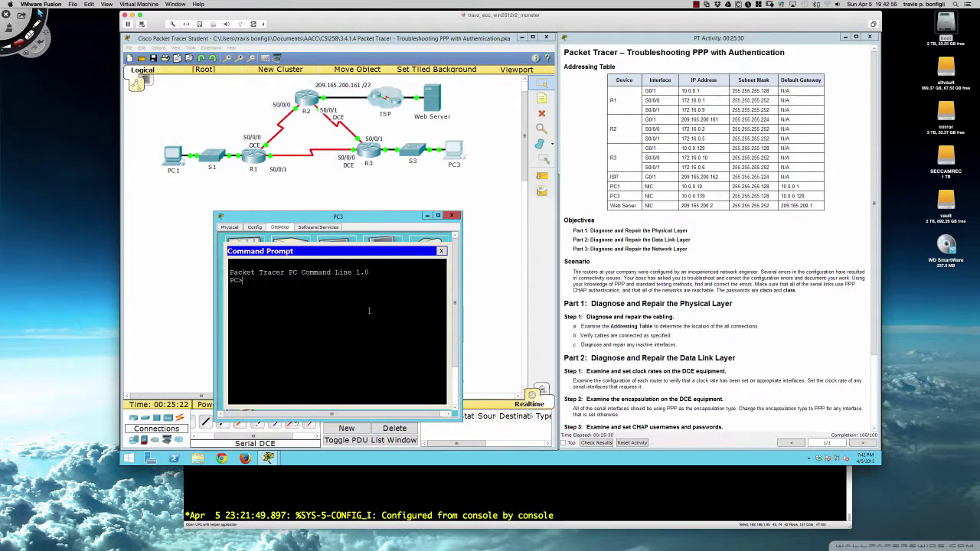
text(ping 209.165.200.2)
key(Return)
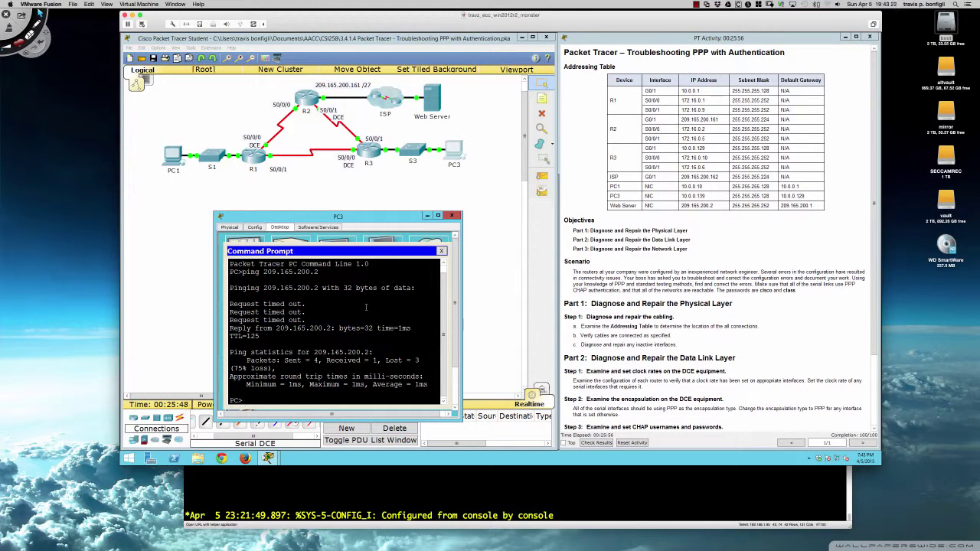
key(Up)
key(Return)
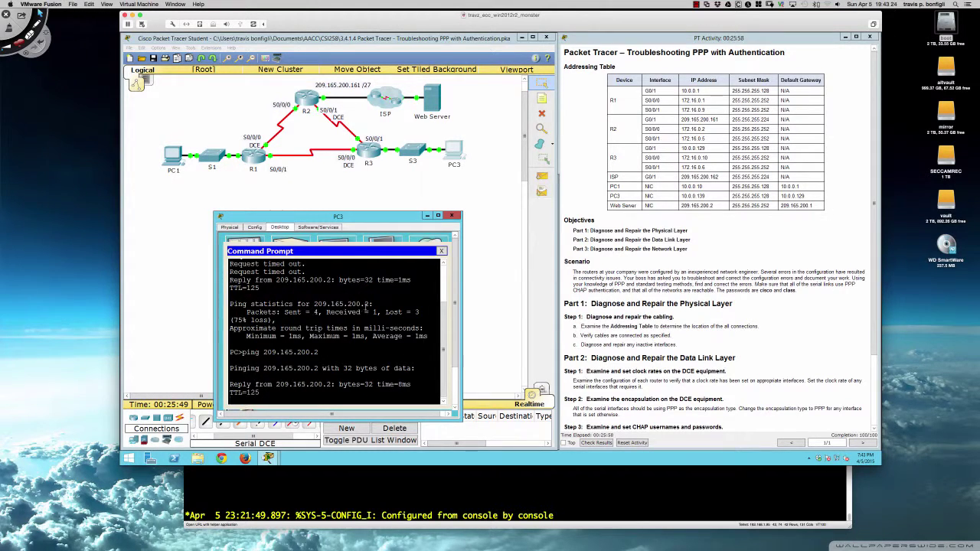
click(171, 157)
drag(470, 156, 309, 228)
Ping 209.165.200.2 from PC1's command prompt, getting 3 of 4 replies, then close PC1's window
click(288, 239)
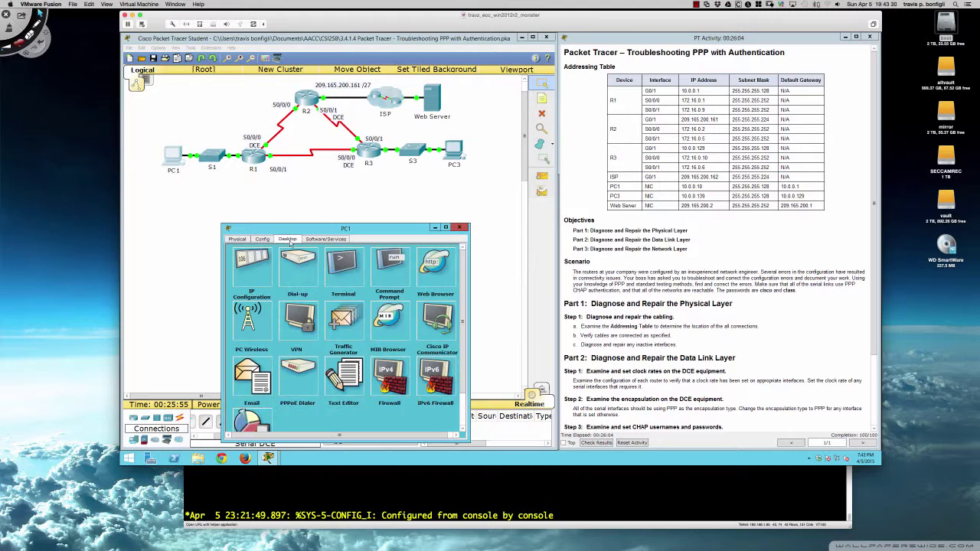
click(382, 268)
text(pin)
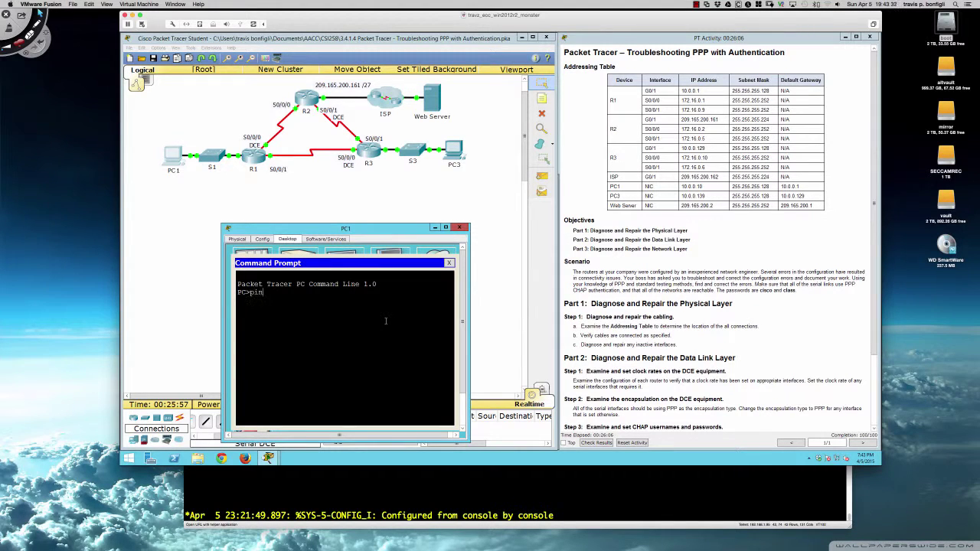
text(g 209.165.200.2)
key(Return)
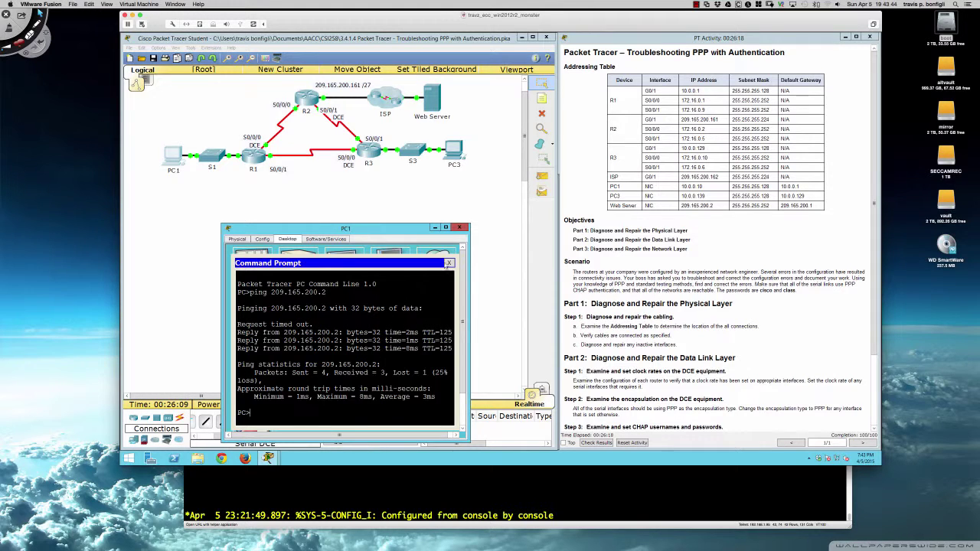
click(461, 228)
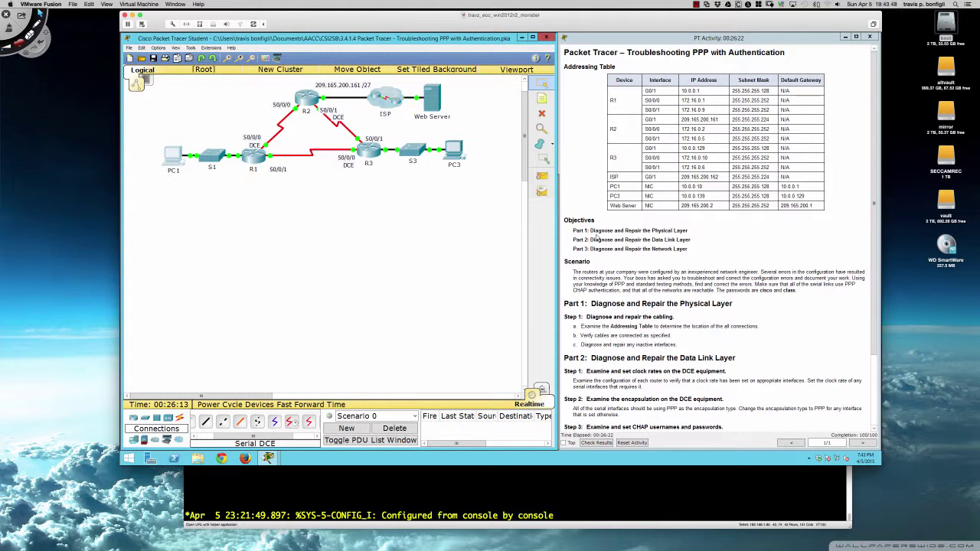
scroll(597, 240, down, 3)
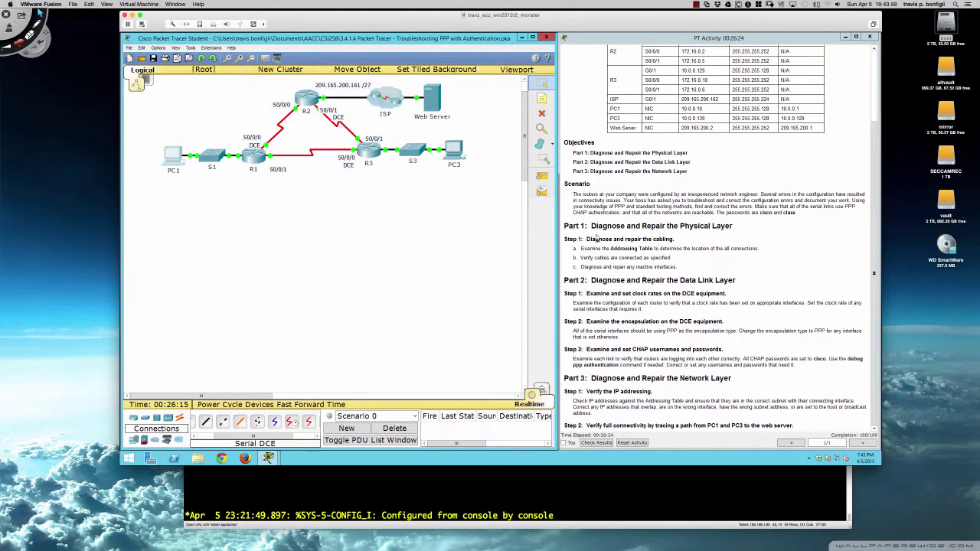